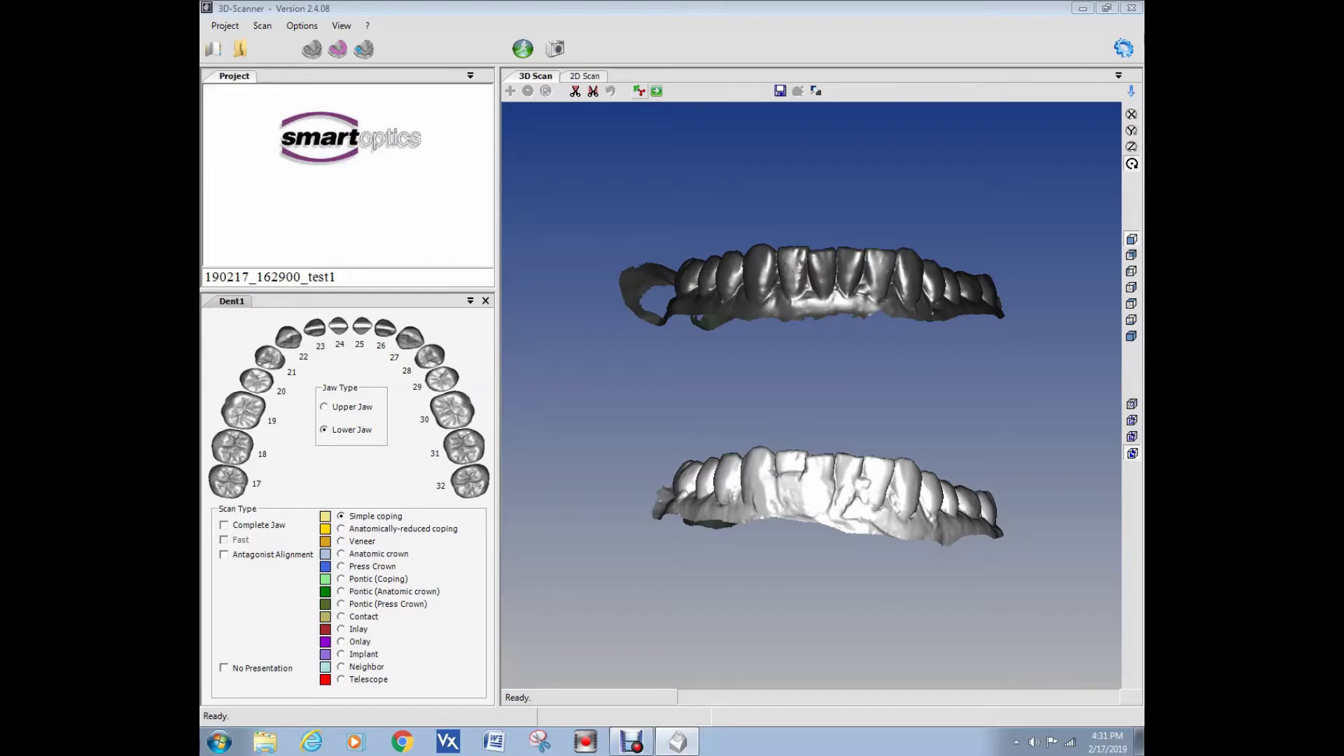
Start aligning the two jaw scans and mark five points along the teeth of the lower of the two displayed models
left_click(639, 91)
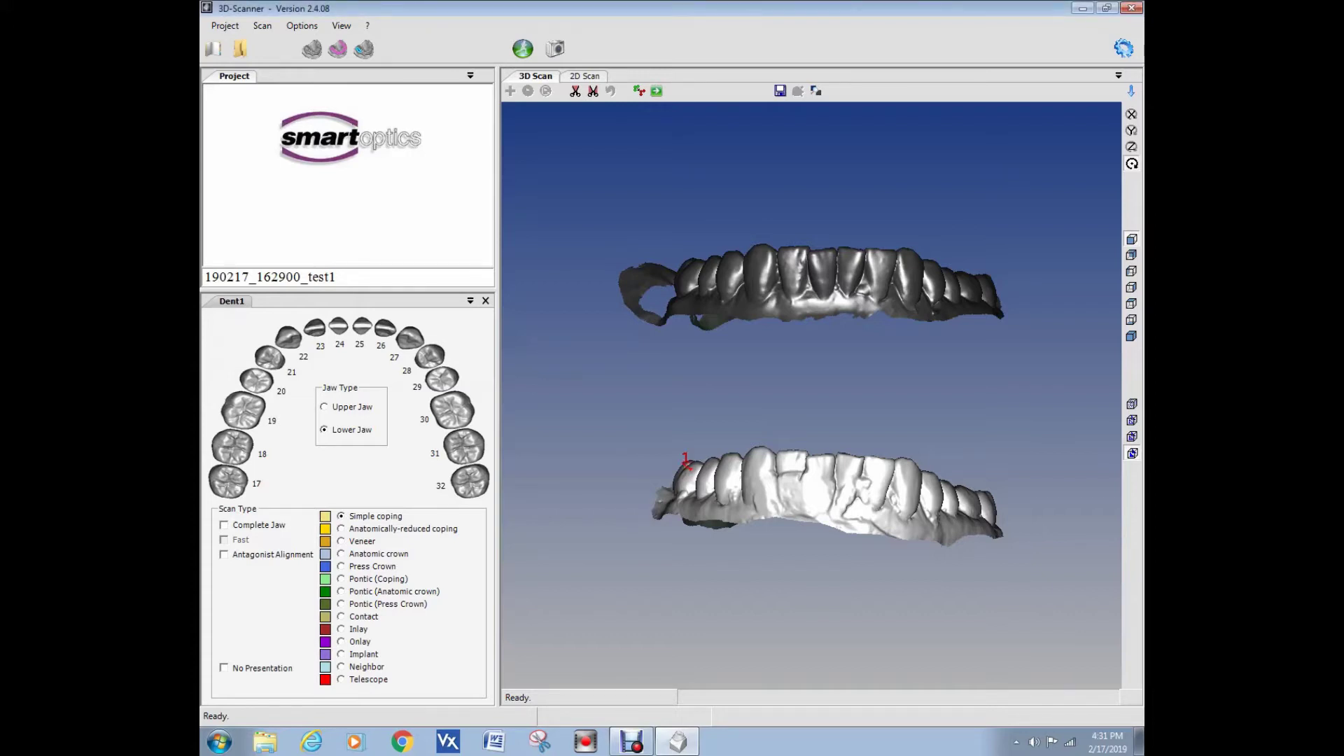
left_click(727, 457)
left_click(822, 461)
left_click(910, 460)
left_click(984, 497)
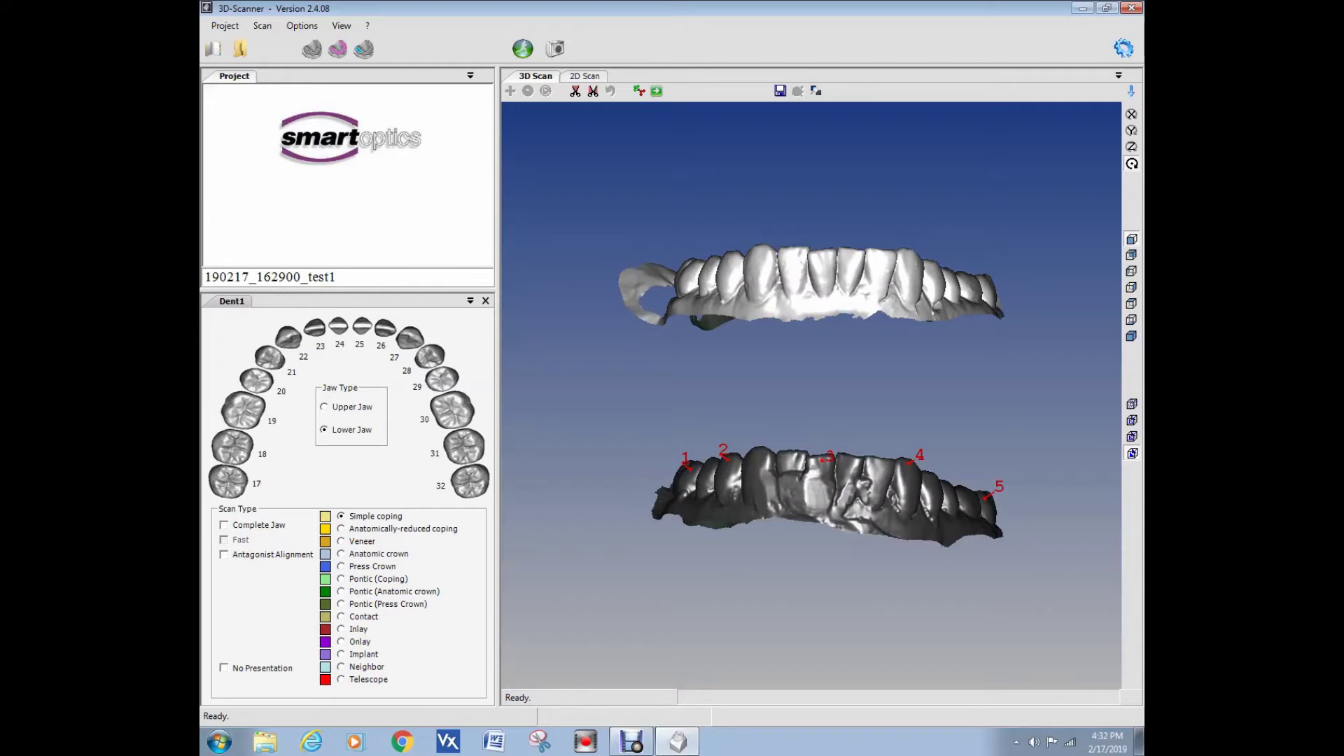
Mark the matching tooth points in the same order on the upper displayed model and save the aligned scan
left_click(691, 267)
left_click(727, 259)
left_click(824, 257)
left_click(910, 255)
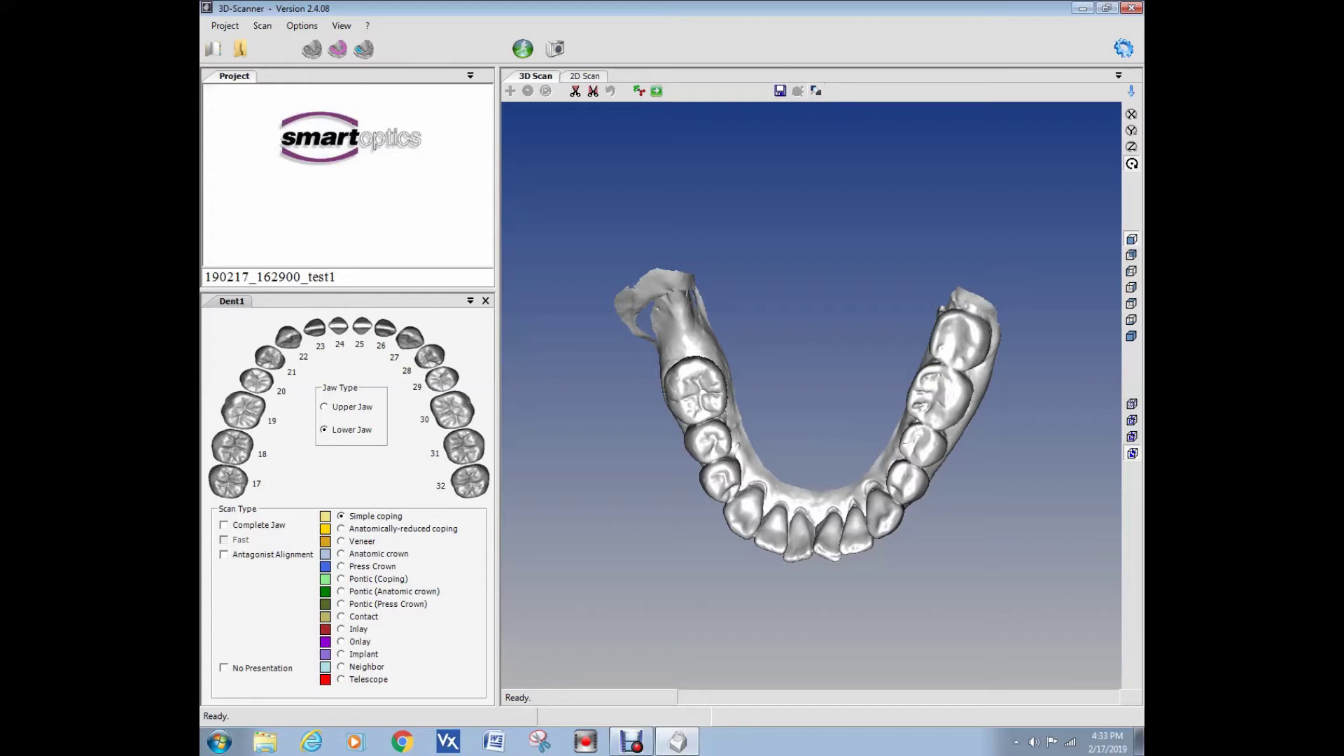
left_click(780, 90)
left_click(815, 91)
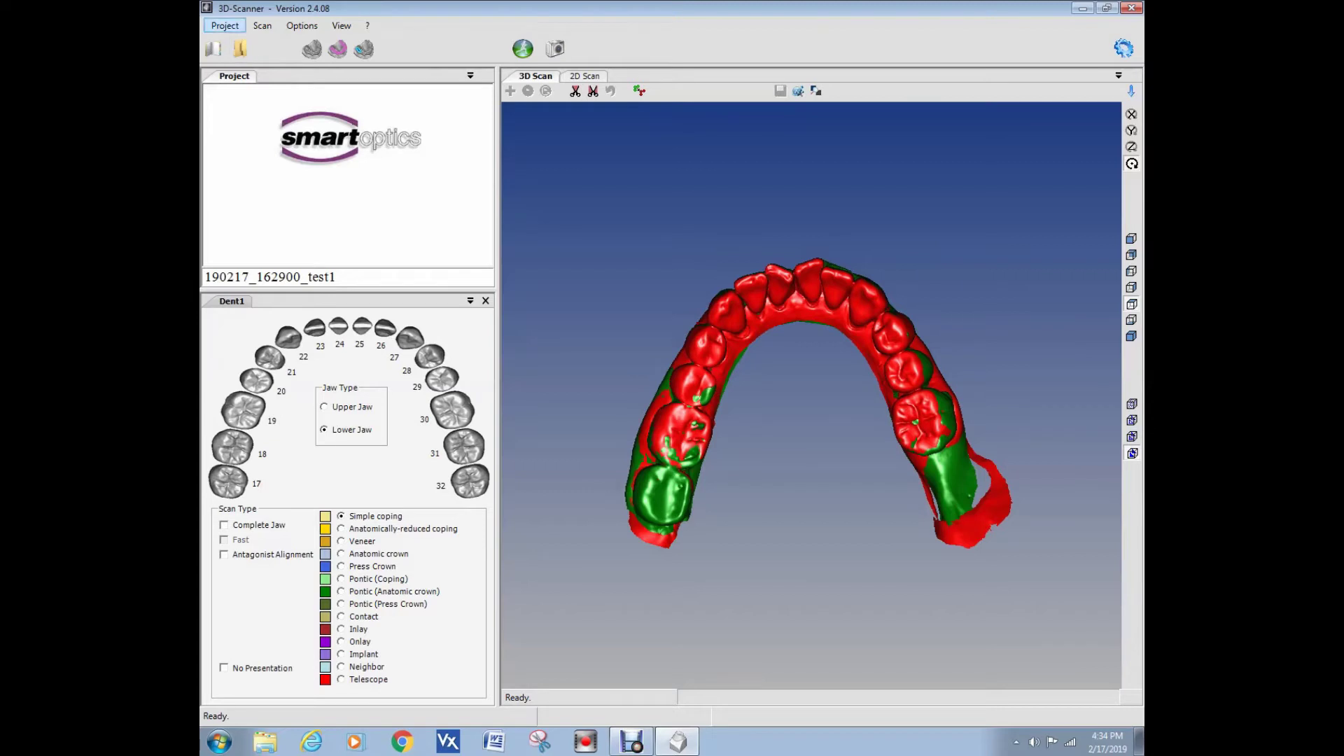
Exit the 3D-Scanner program and confirm closing it without finalizing the project
left_click(225, 25)
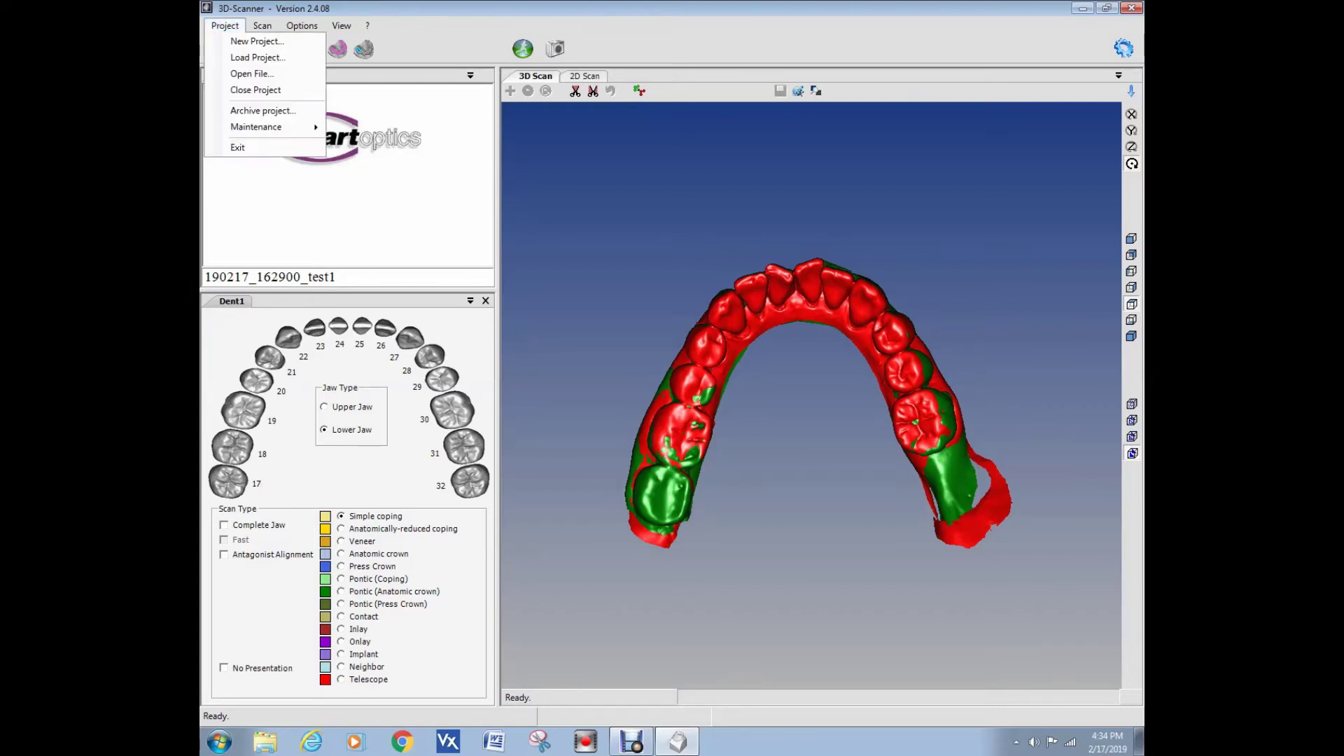
key("Down")
key("Up")
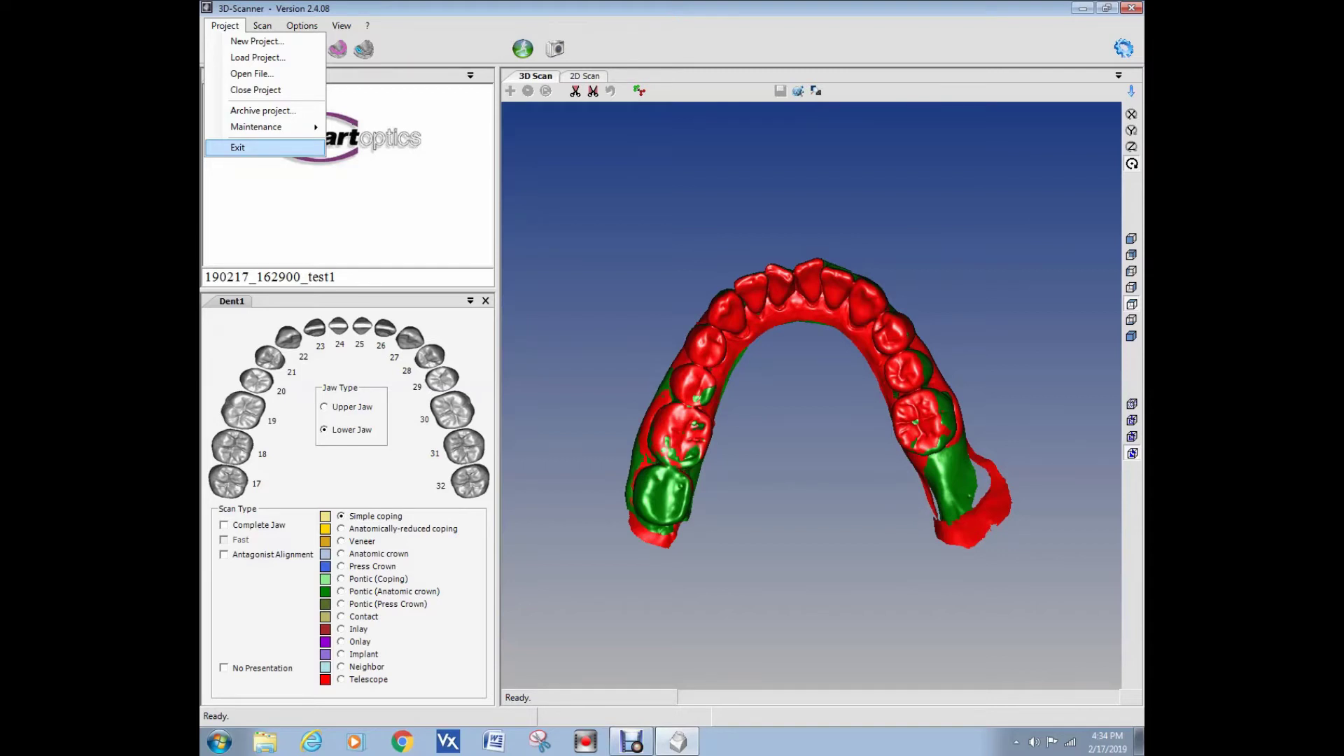
key("Return")
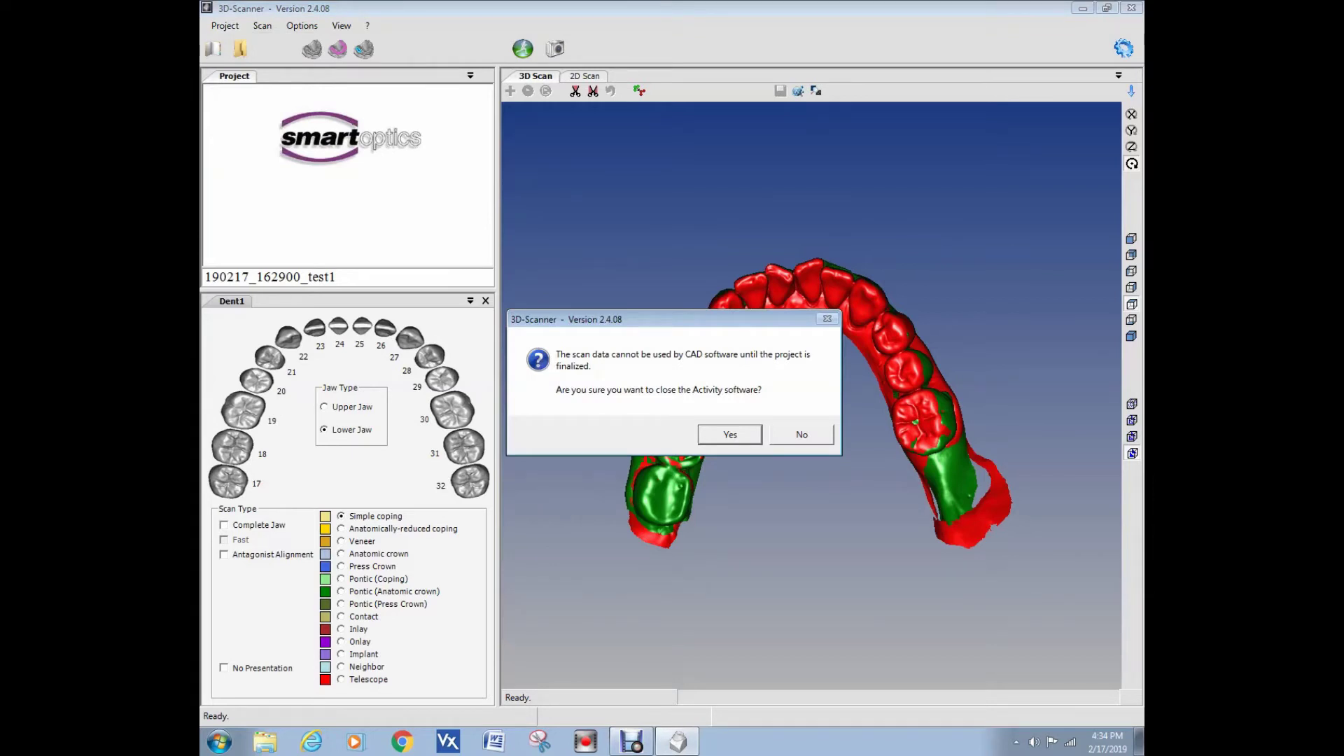
key("Return")
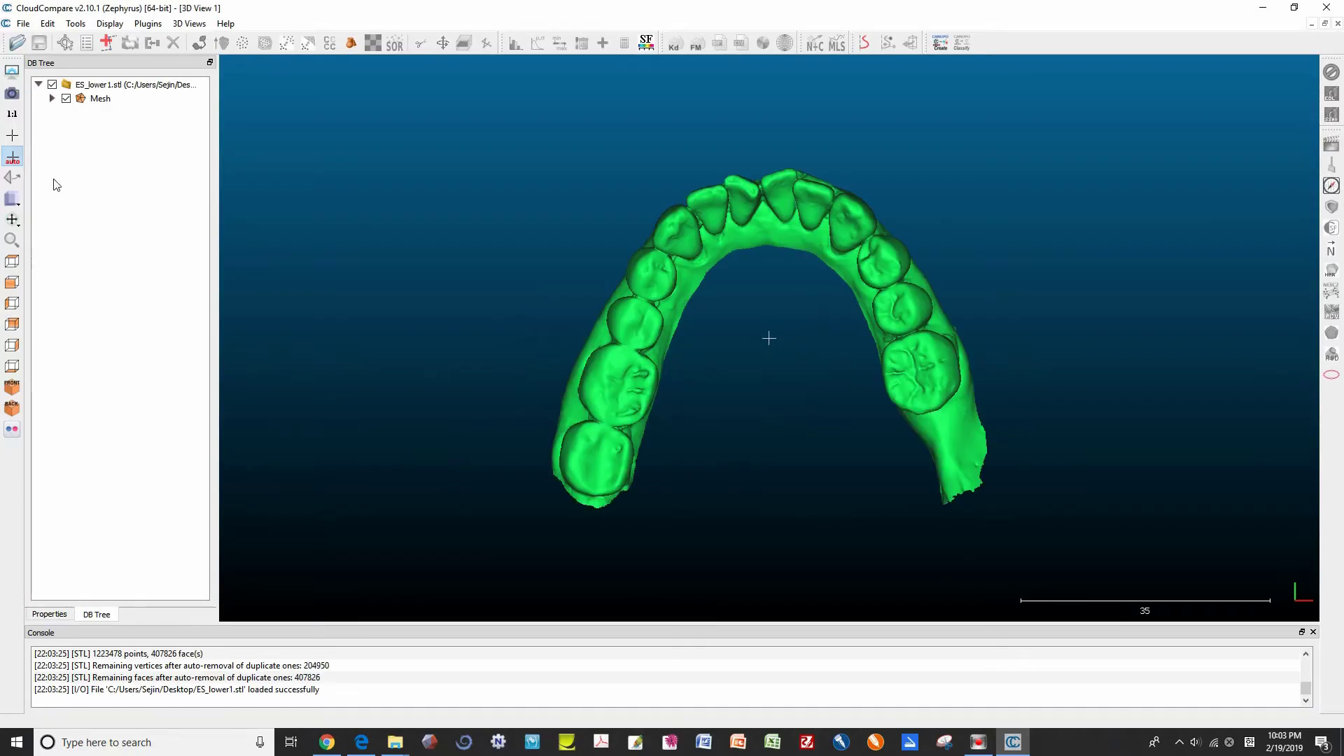
In CloudCompare, open ES_lower3.stl from the Desktop alongside ES_lower1 and move it into view
left_click(24, 23)
left_click(49, 35)
left_click(359, 192)
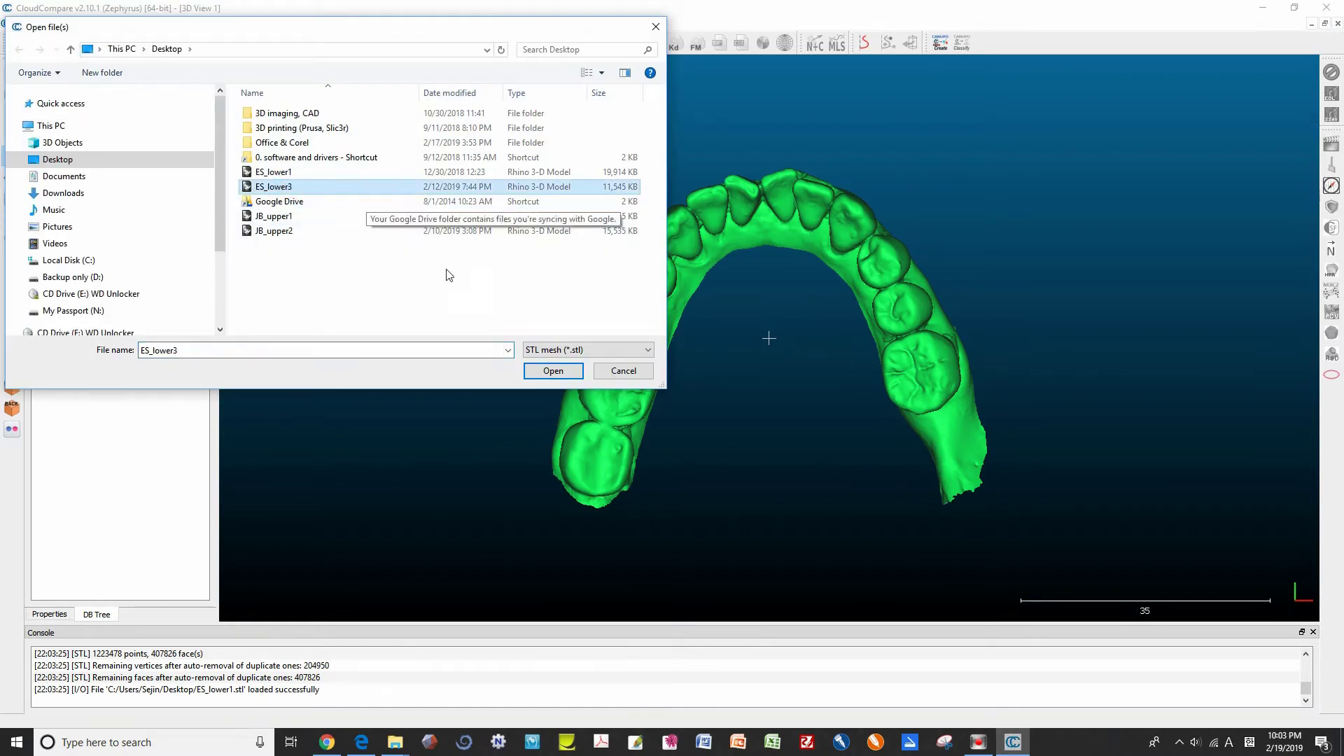
double_click(359, 193)
left_click_drag(418, 297, 1016, 479)
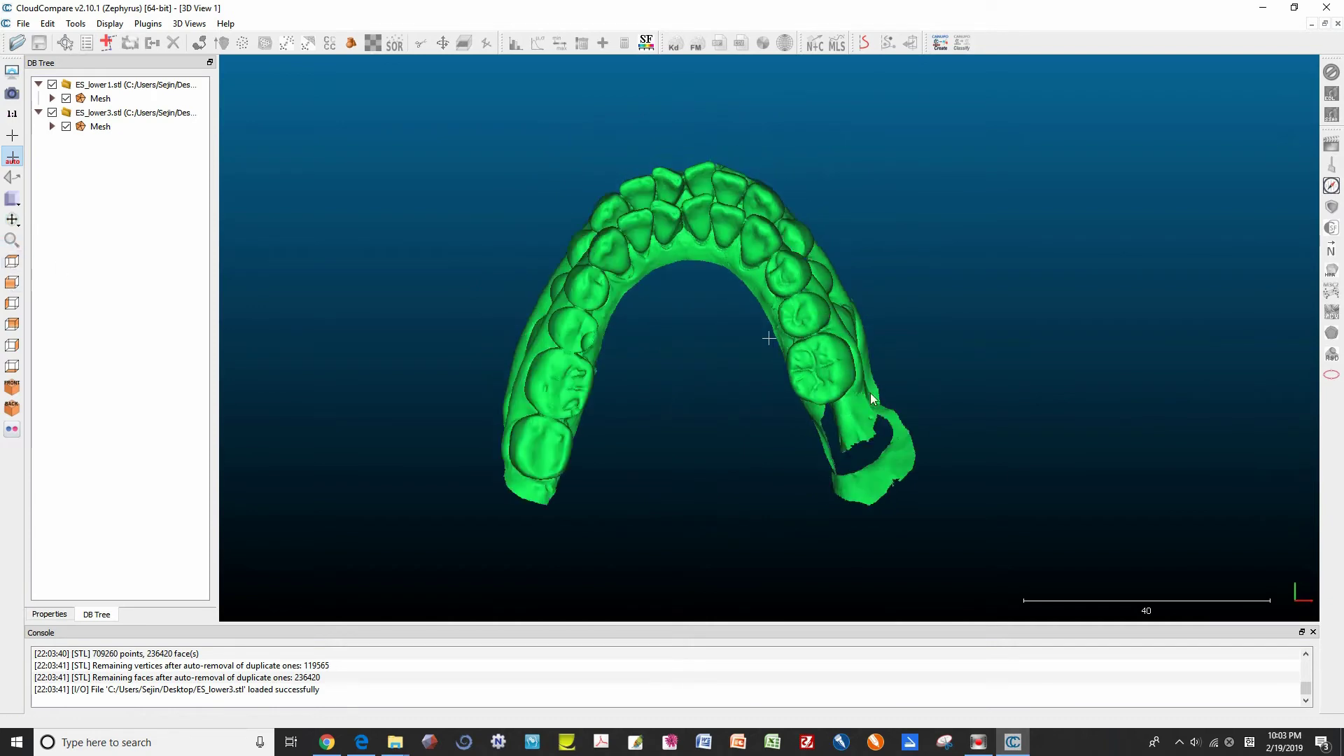
Start point-pair registration on both meshes, swapping roles so ES_lower3 is aligned and ES_lower1 is the reference
left_click(645, 182)
left_click(640, 226, "ctrl")
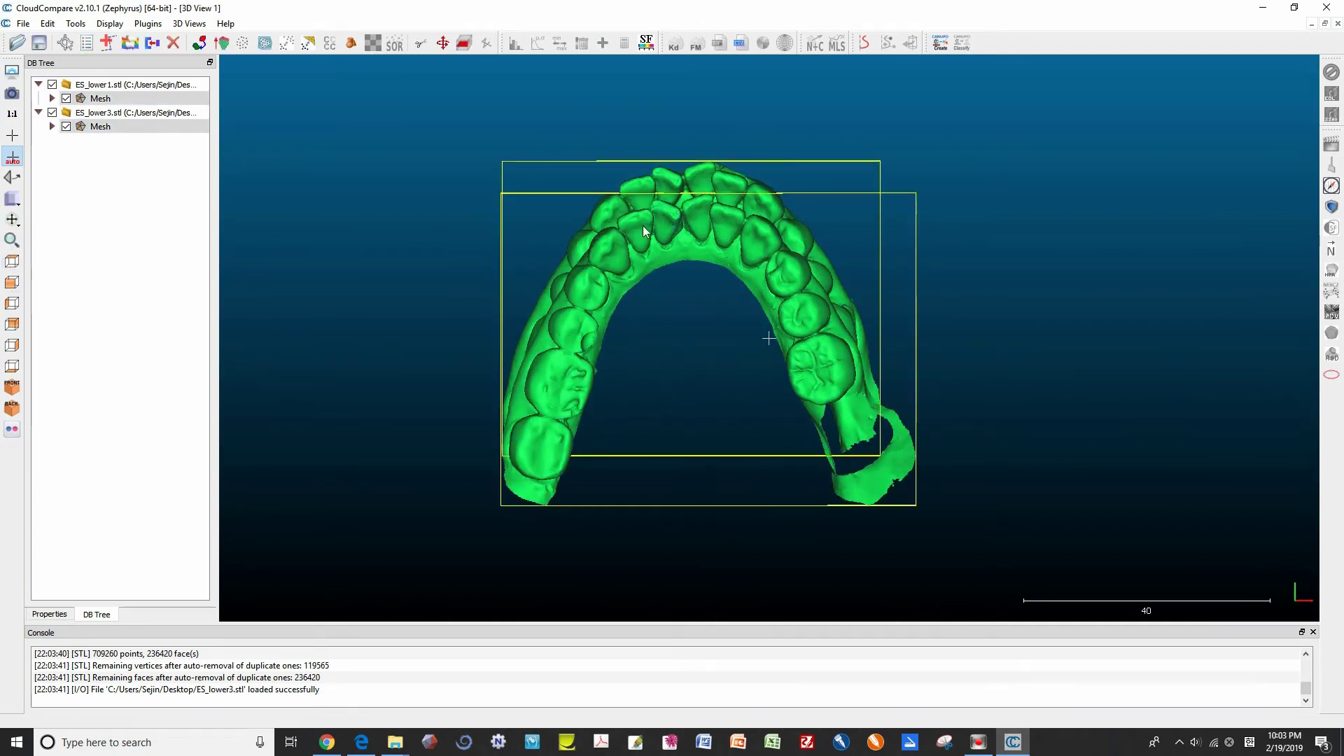
left_click(199, 42)
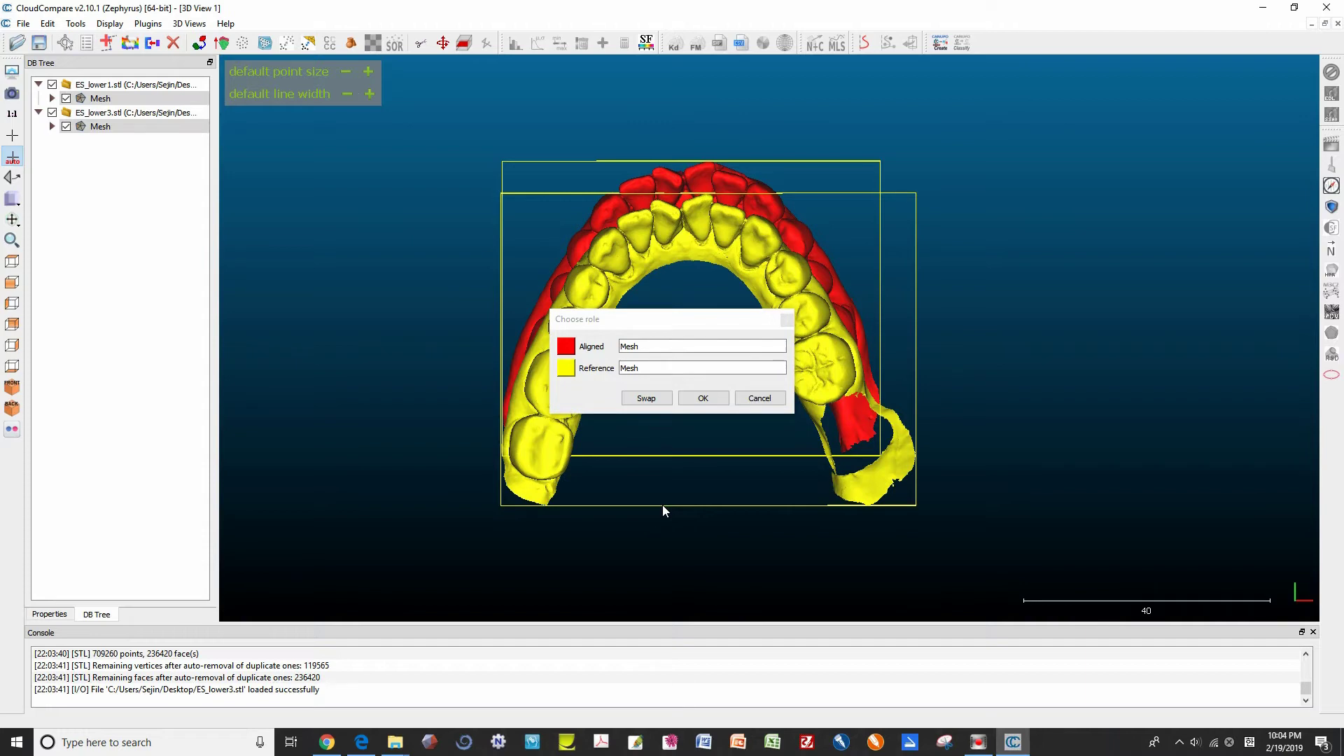
left_click(646, 397)
left_click(703, 398)
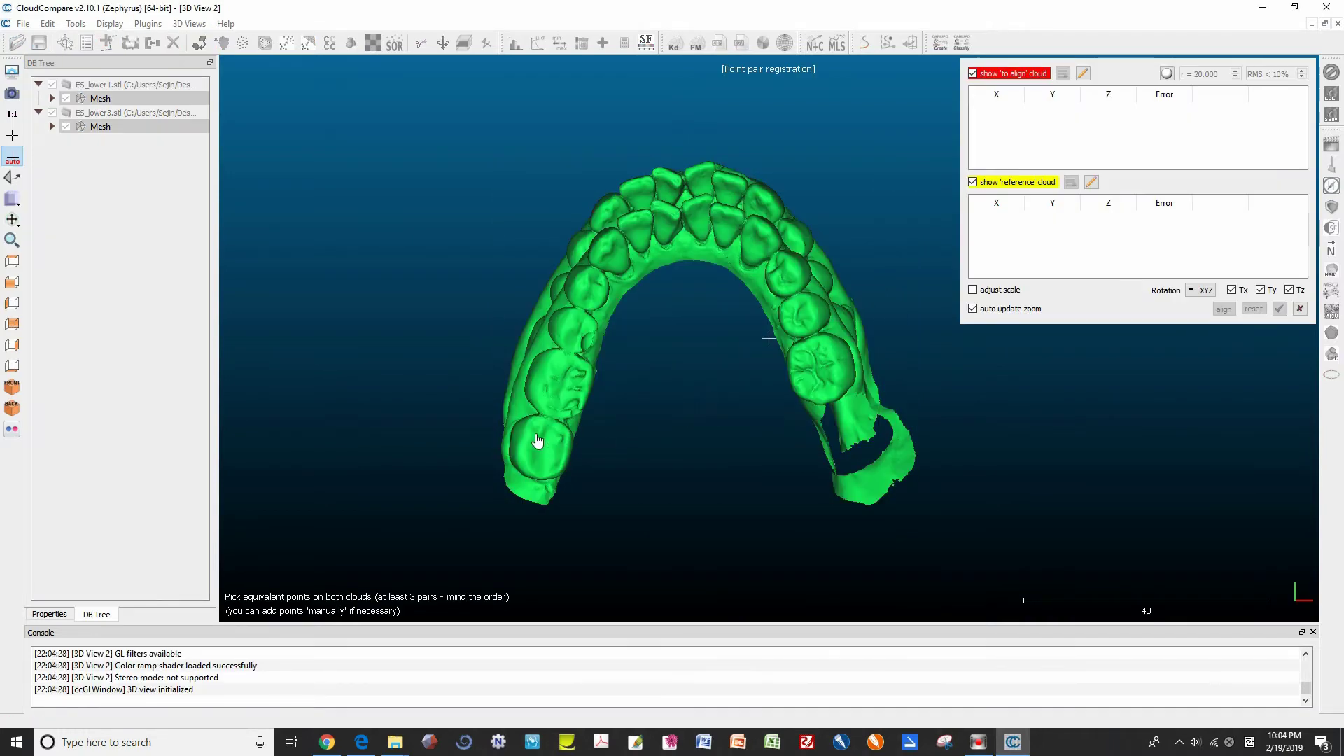
Pick five points A0 to A4 on ES_lower3: left rear molar, left canine, central incisor, right canine and right molar
left_click(535, 434)
left_click(612, 238)
left_click(693, 202)
left_click(768, 229)
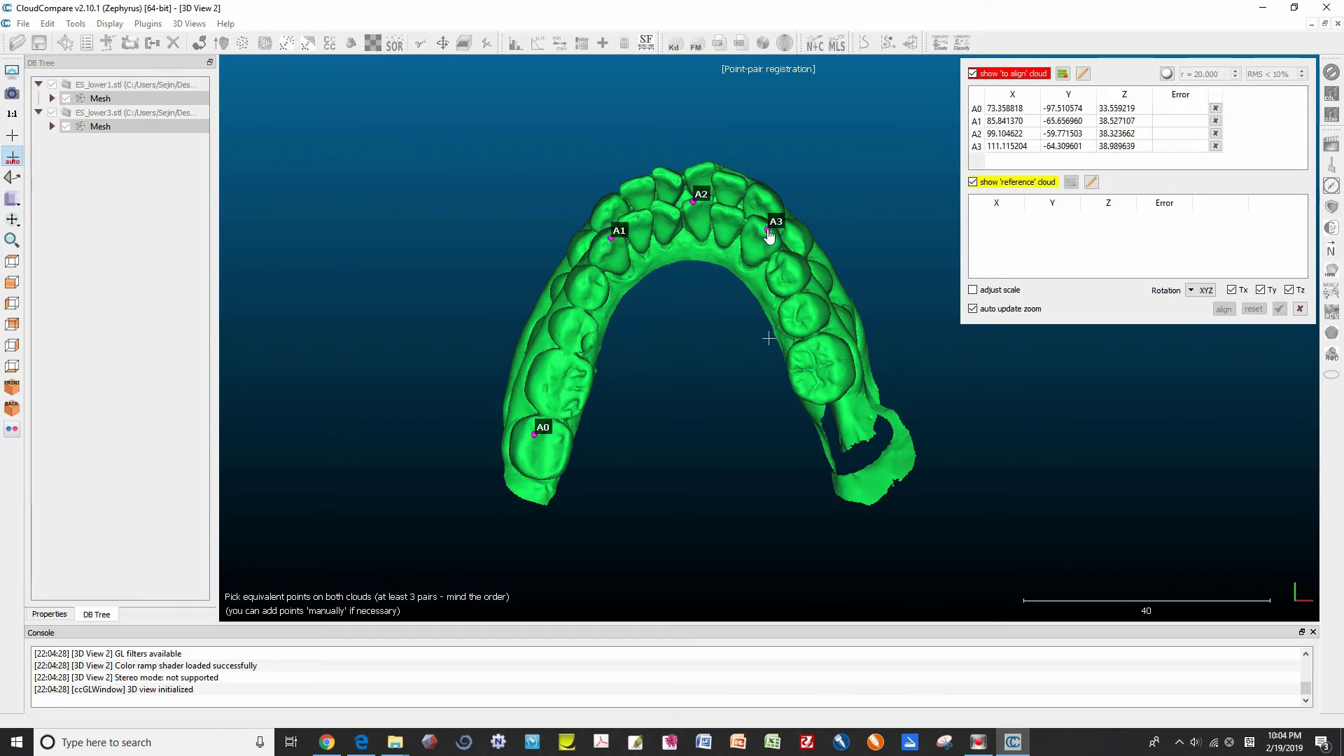
left_click(830, 350)
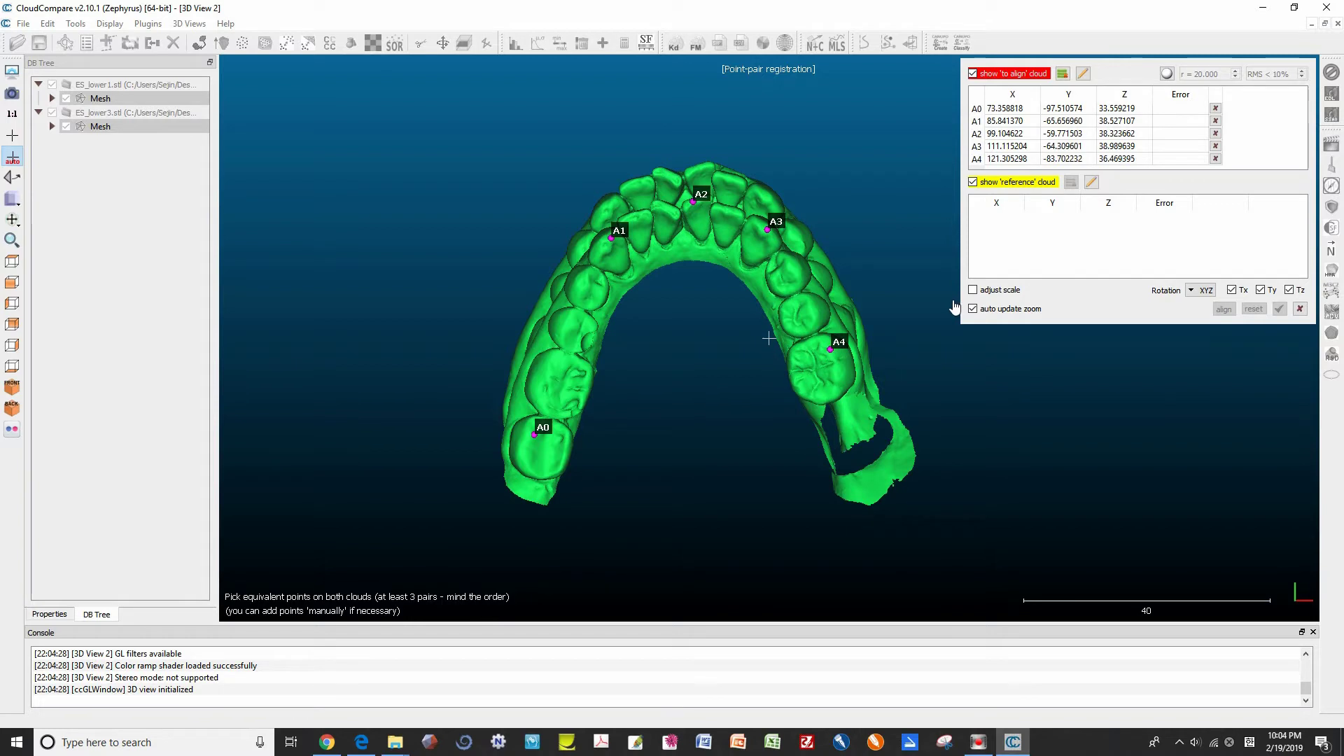
Pick the five matching points R0 to R4 on ES_lower1 in the same tooth order, hiding the to-align mesh where it obstructs
left_click(973, 74)
left_click(592, 403)
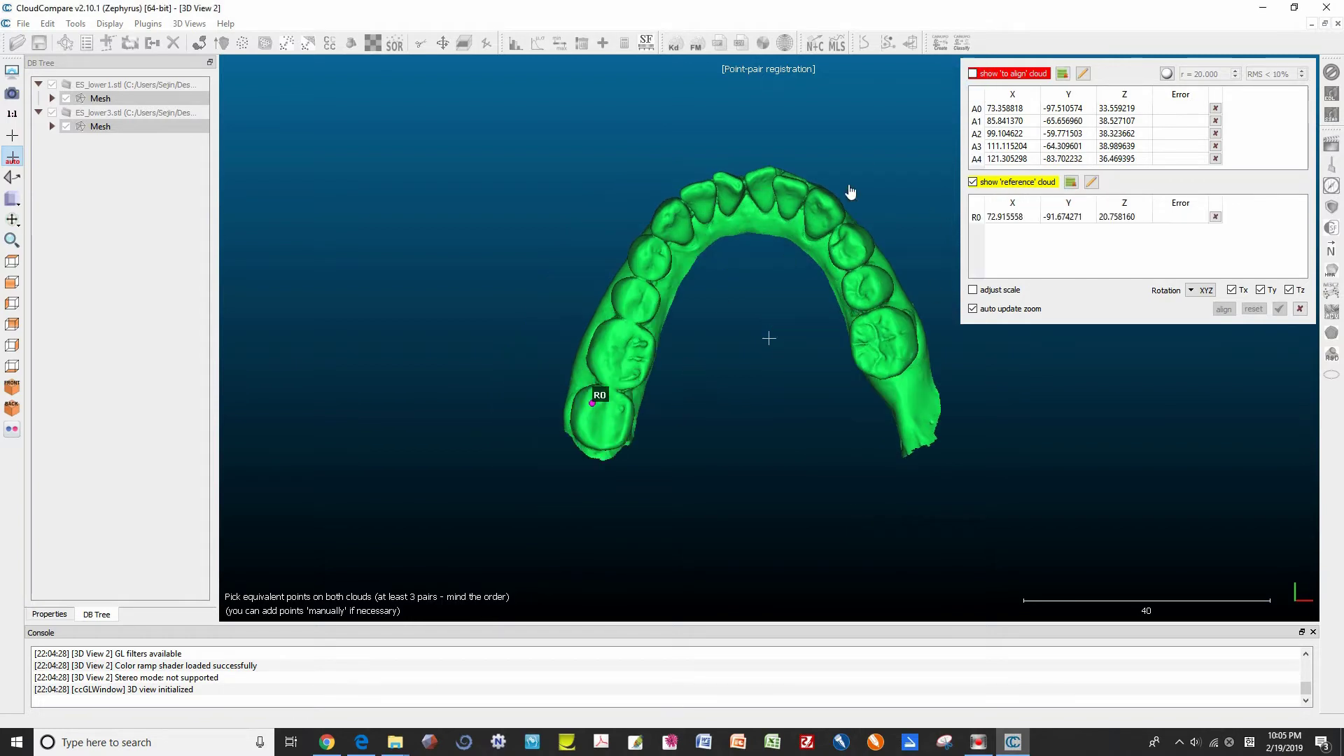
left_click(972, 73)
left_click(671, 211)
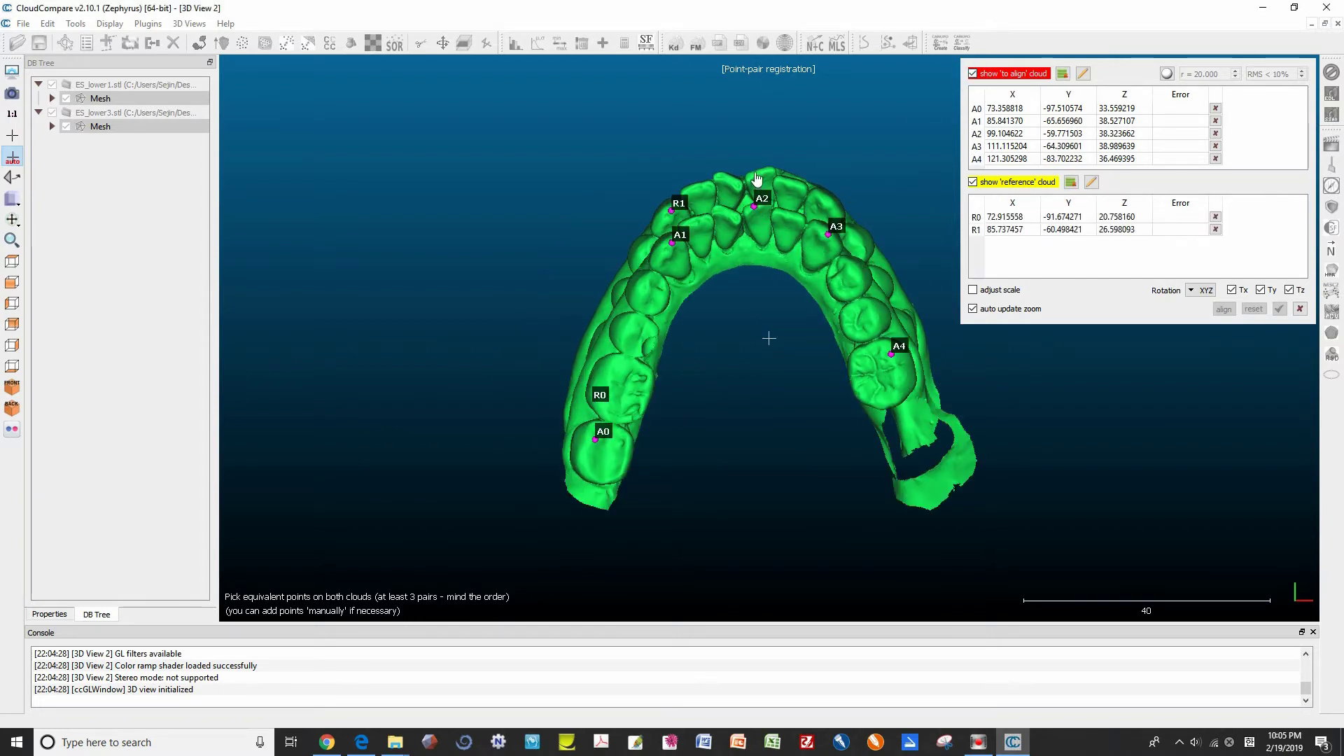
left_click(755, 172)
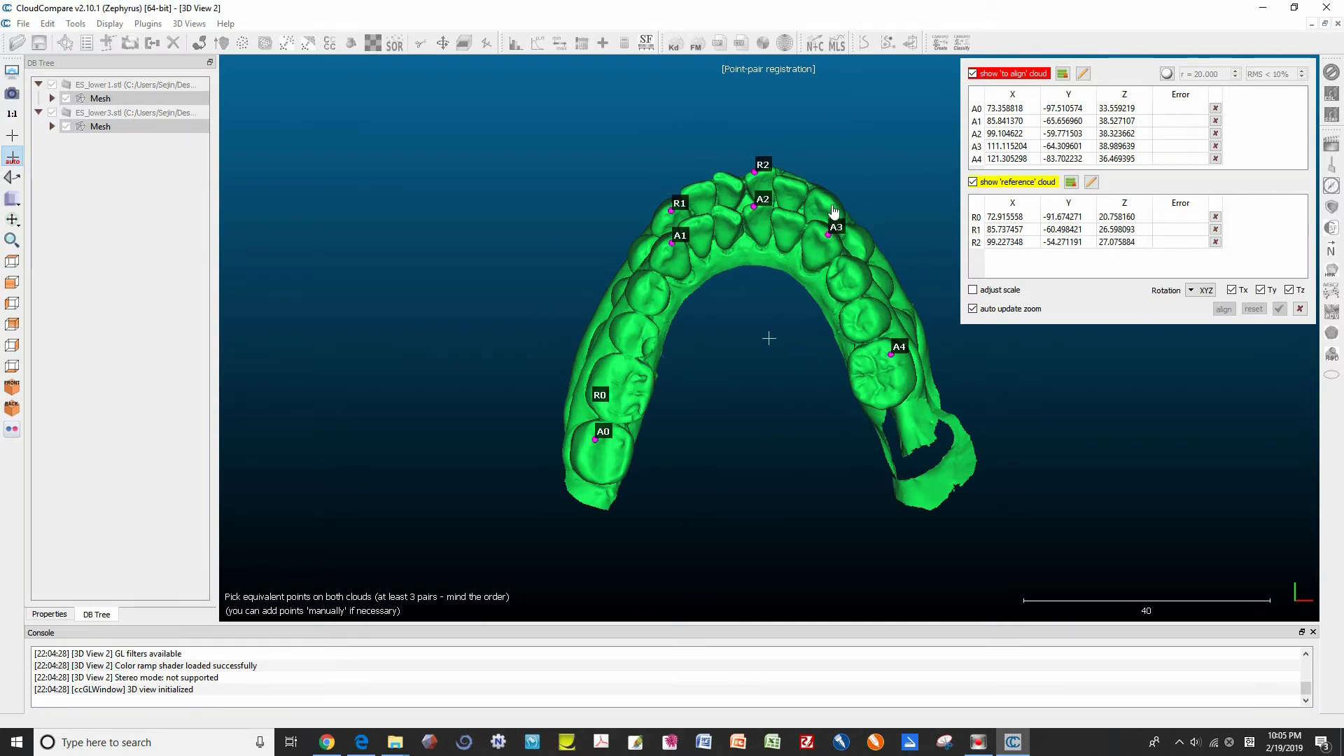
double_click(831, 205)
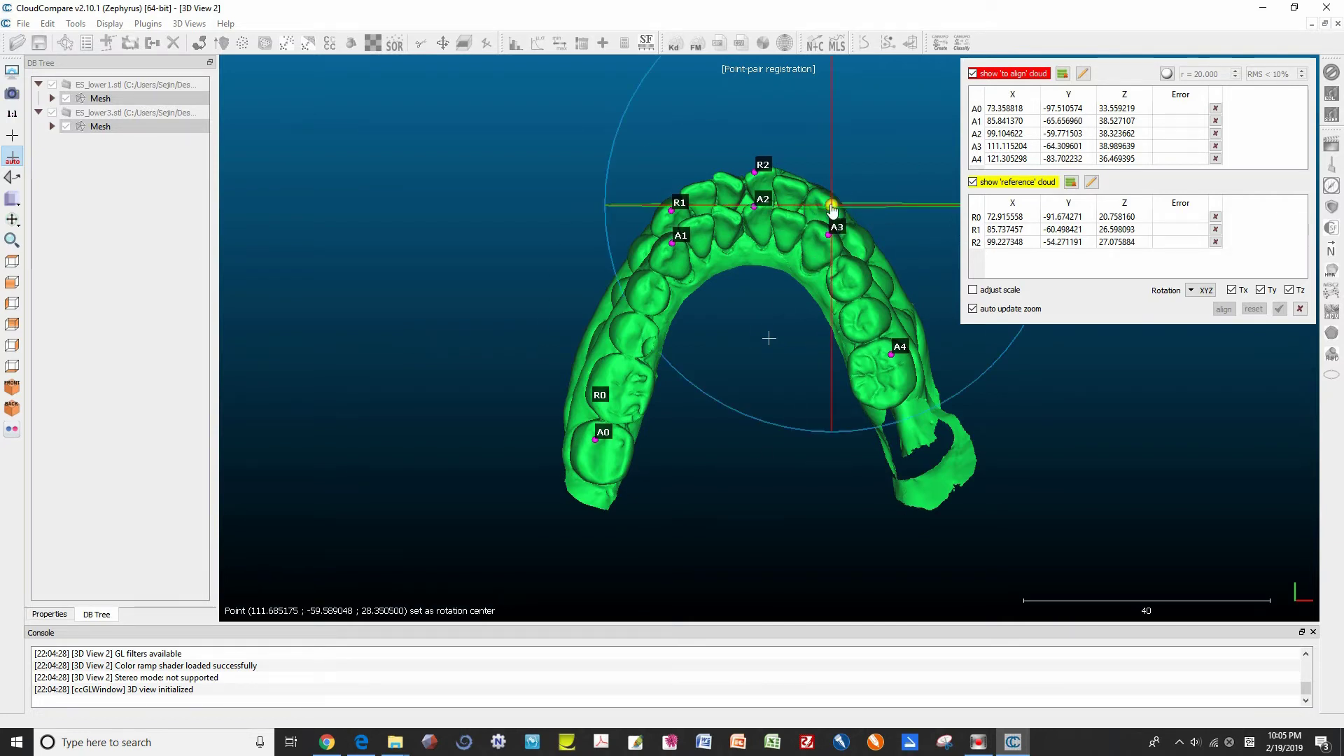
left_click(973, 73)
left_click(973, 73)
left_click(973, 73)
double_click(893, 332)
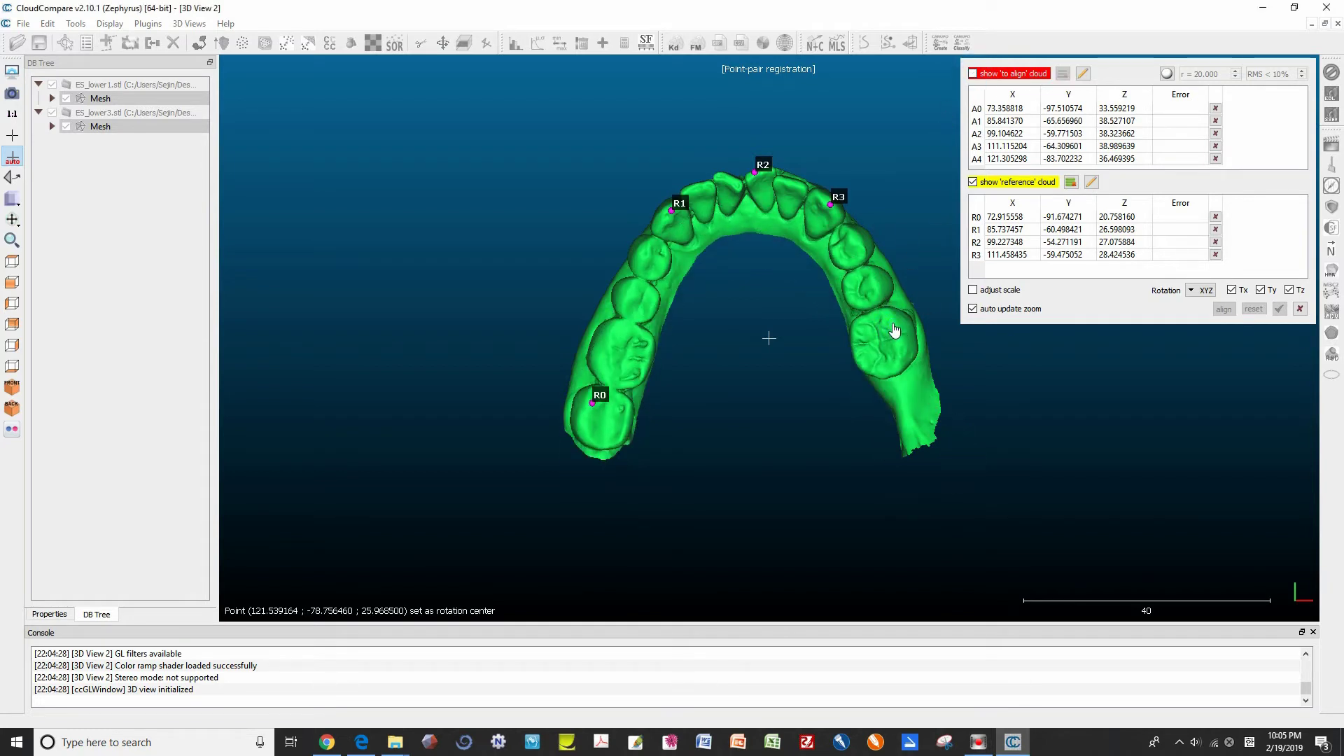
left_click(893, 332)
left_click(973, 74)
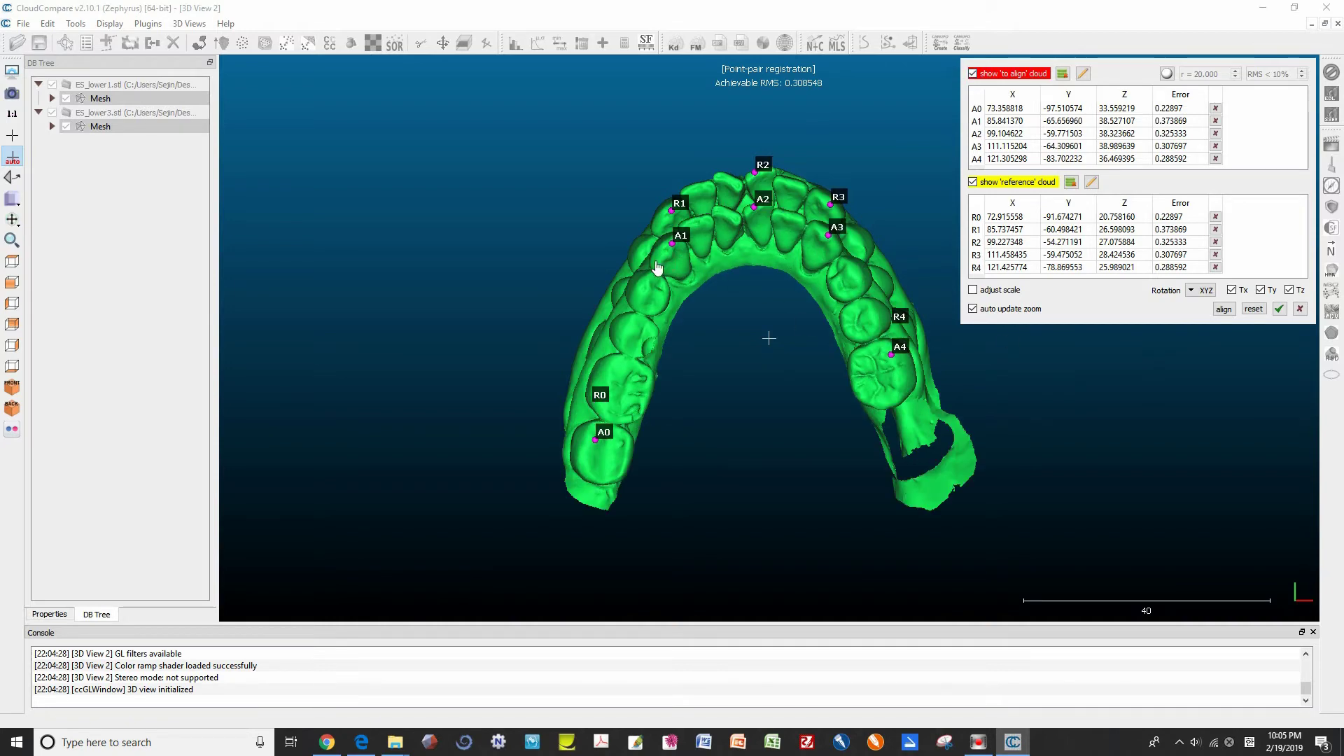
Align ES_lower3 to ES_lower1 from the picked point pairs, check the fit and accept the registration
right_click_drag(659, 275, 620, 273)
left_click_drag(619, 273, 1121, 336)
left_click(1223, 308)
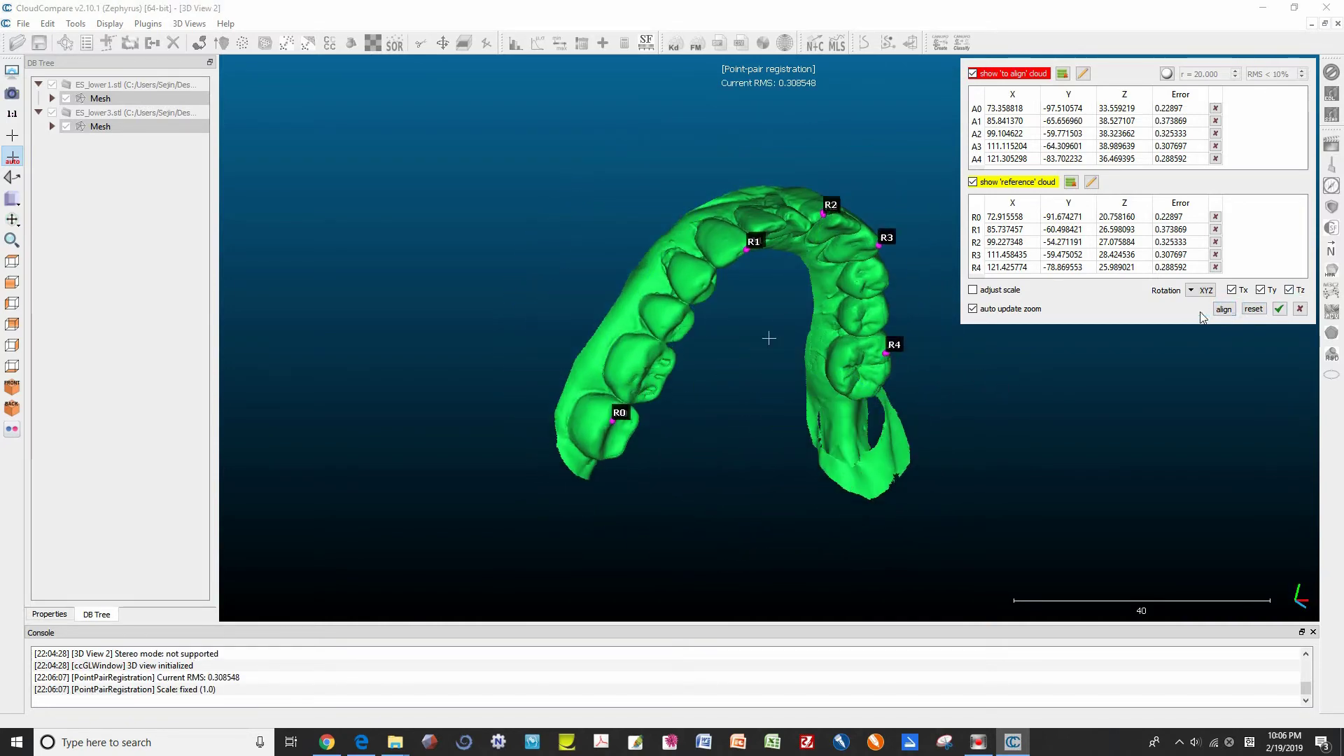
left_click(12, 262)
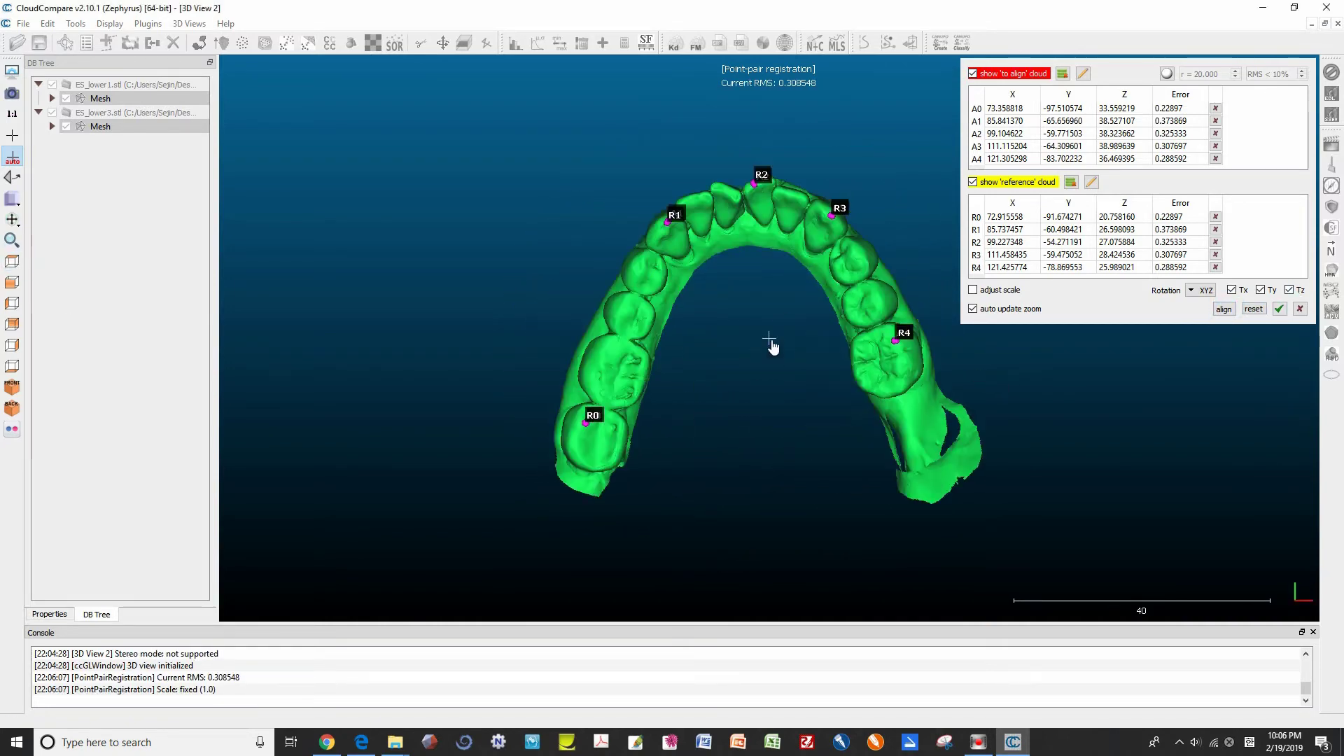
left_click(1279, 309)
left_click(1198, 256)
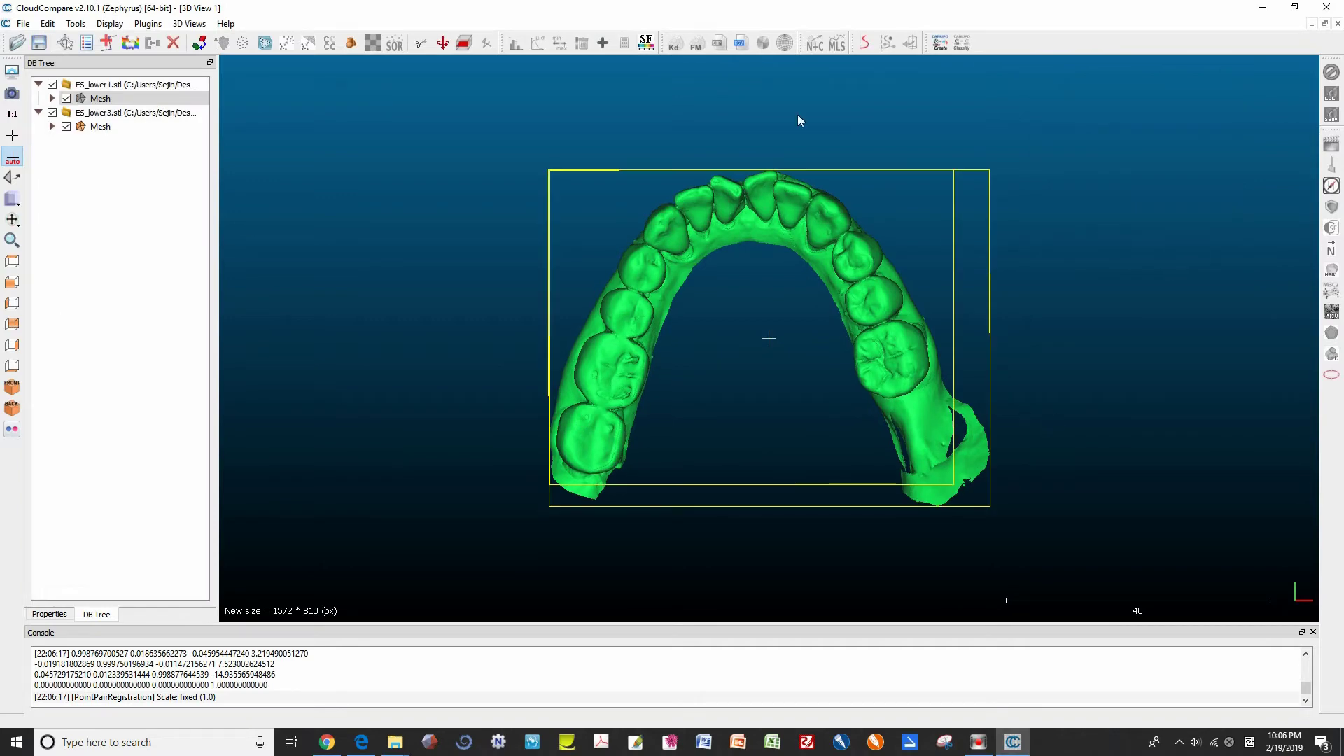
Select both the ES_lower1.stl and ES_lower3.stl entities and start saving them together
left_click_drag(921, 326, 582, 427)
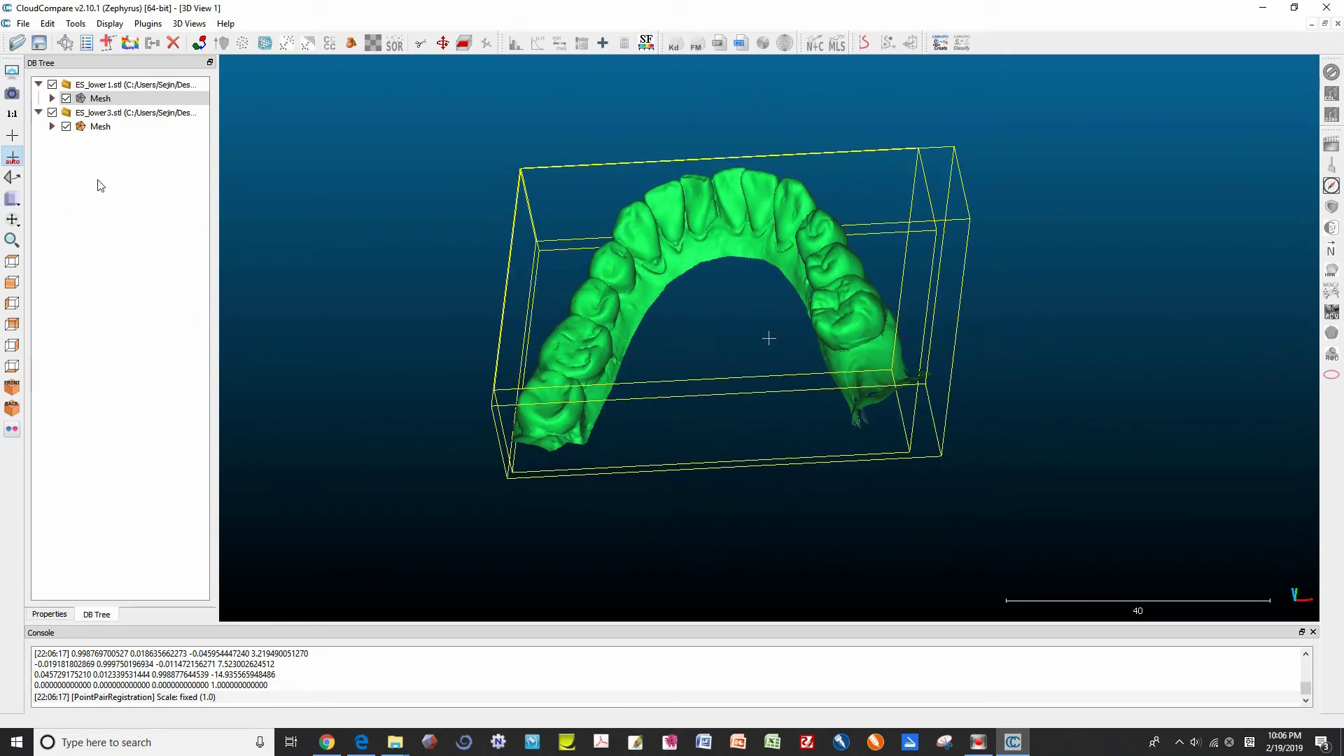
left_click(105, 127)
left_click(105, 99, "ctrl")
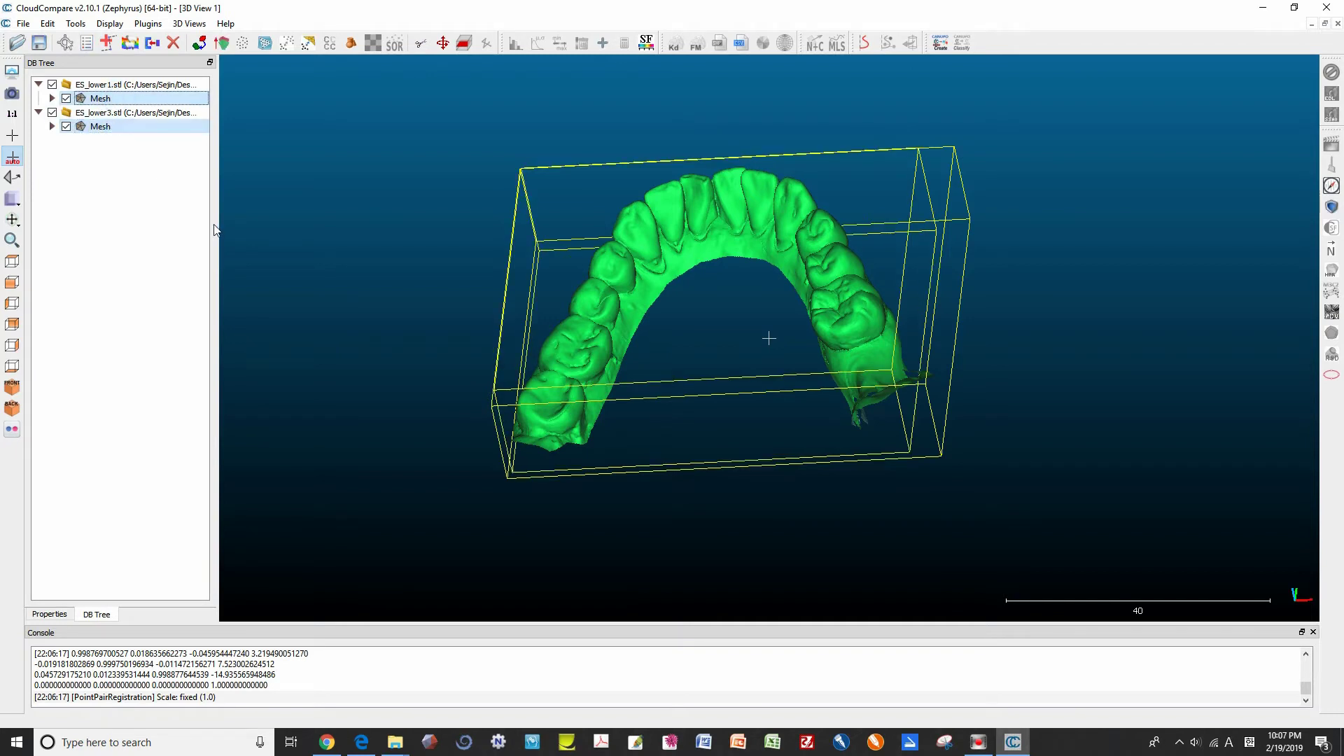
left_click(98, 85)
left_click(130, 114, "ctrl")
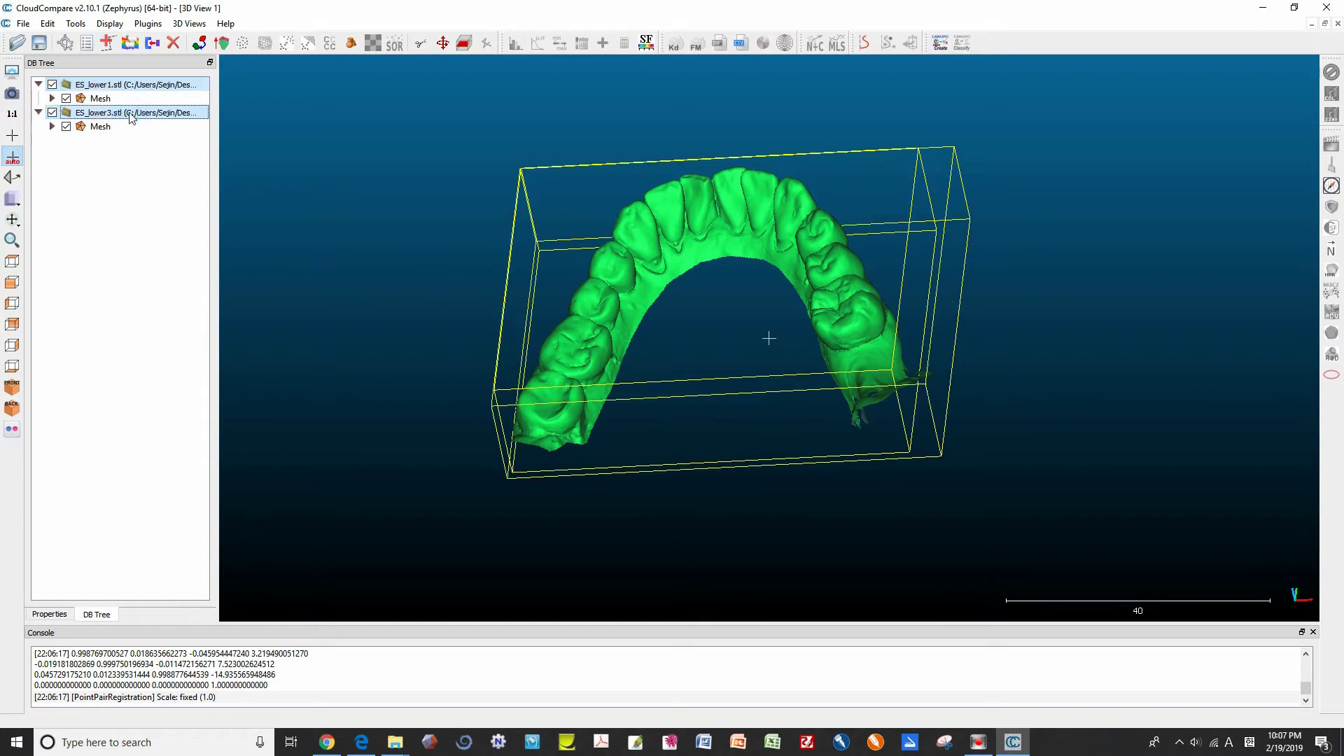
left_click_drag(810, 225, 881, 376)
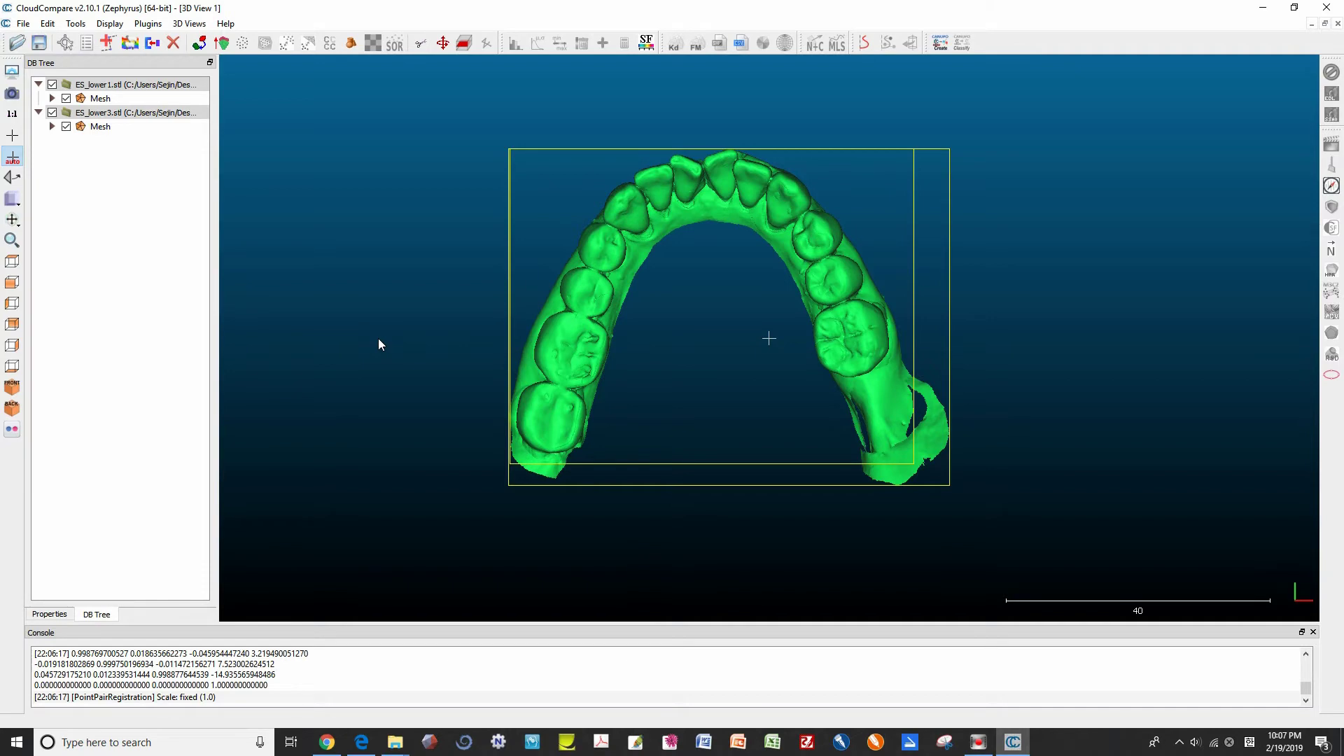
left_click(23, 25)
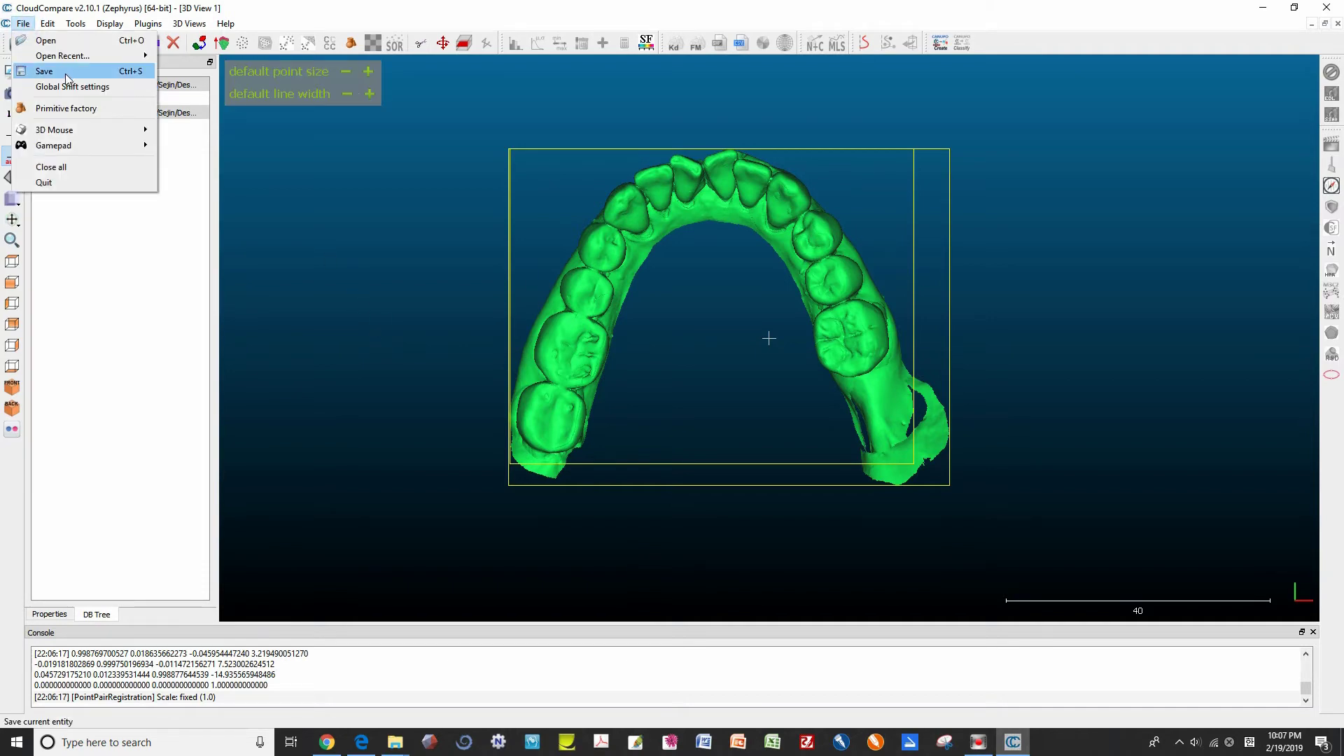
left_click(67, 77)
Save both entities together as CloudCompare entities (*.bin) in Documents, named "20190219. ES_lower3 aligned to ES_Lower1"
mouse_move(658, 119)
left_mouse_down()
mouse_move(659, 270)
mouse_move(661, 111)
left_mouse_up()
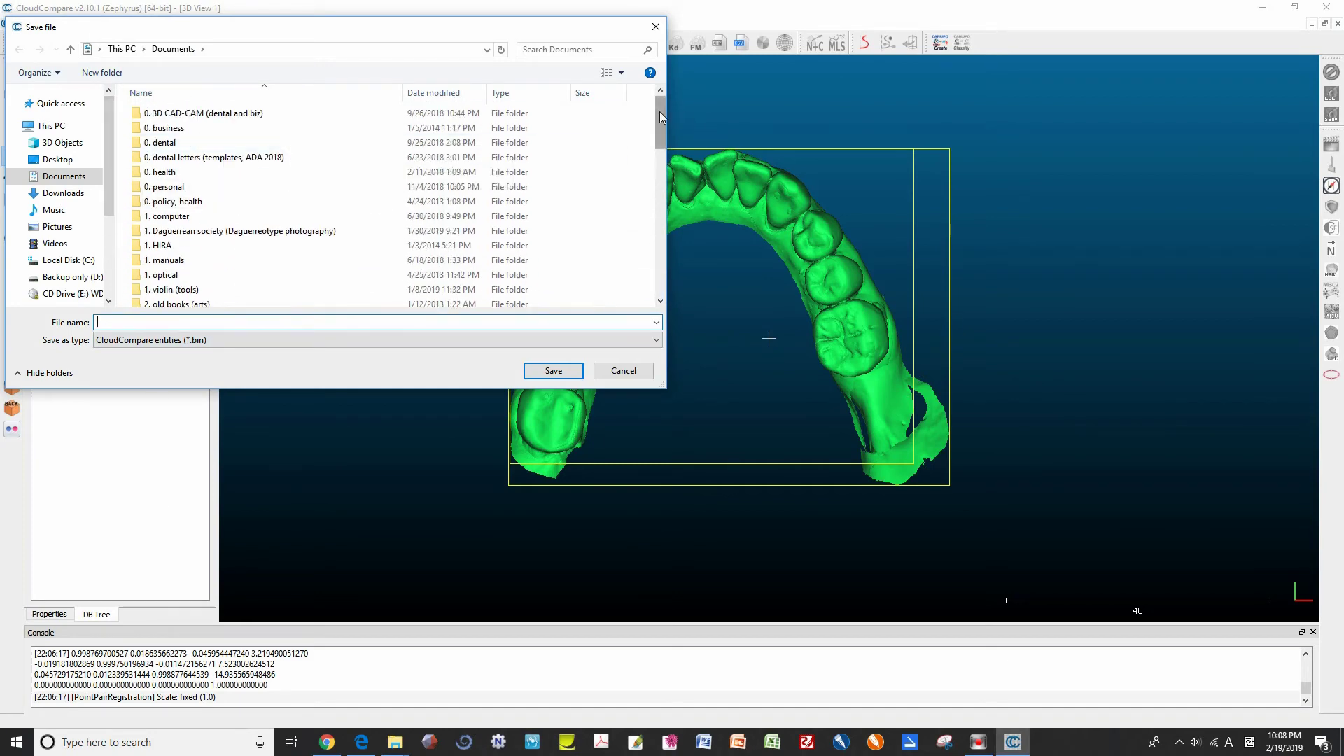
left_click(657, 340)
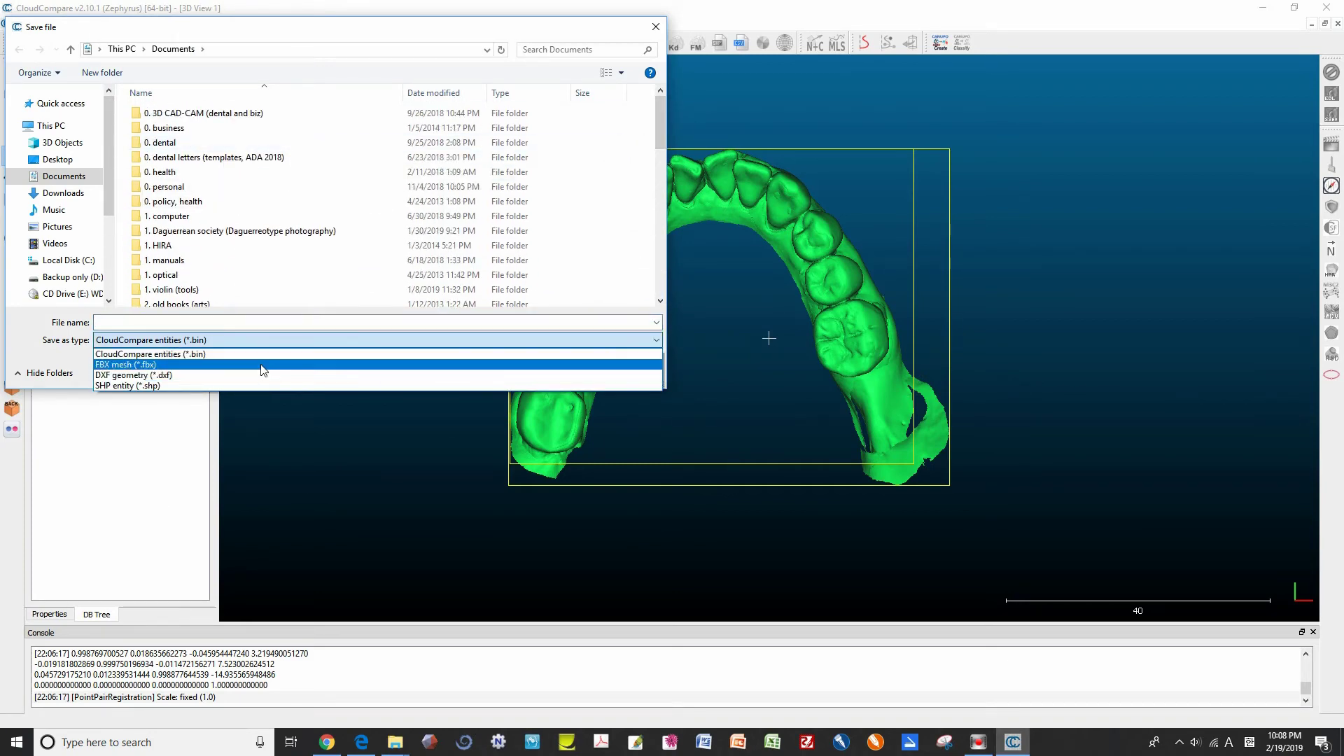
left_click(33, 328)
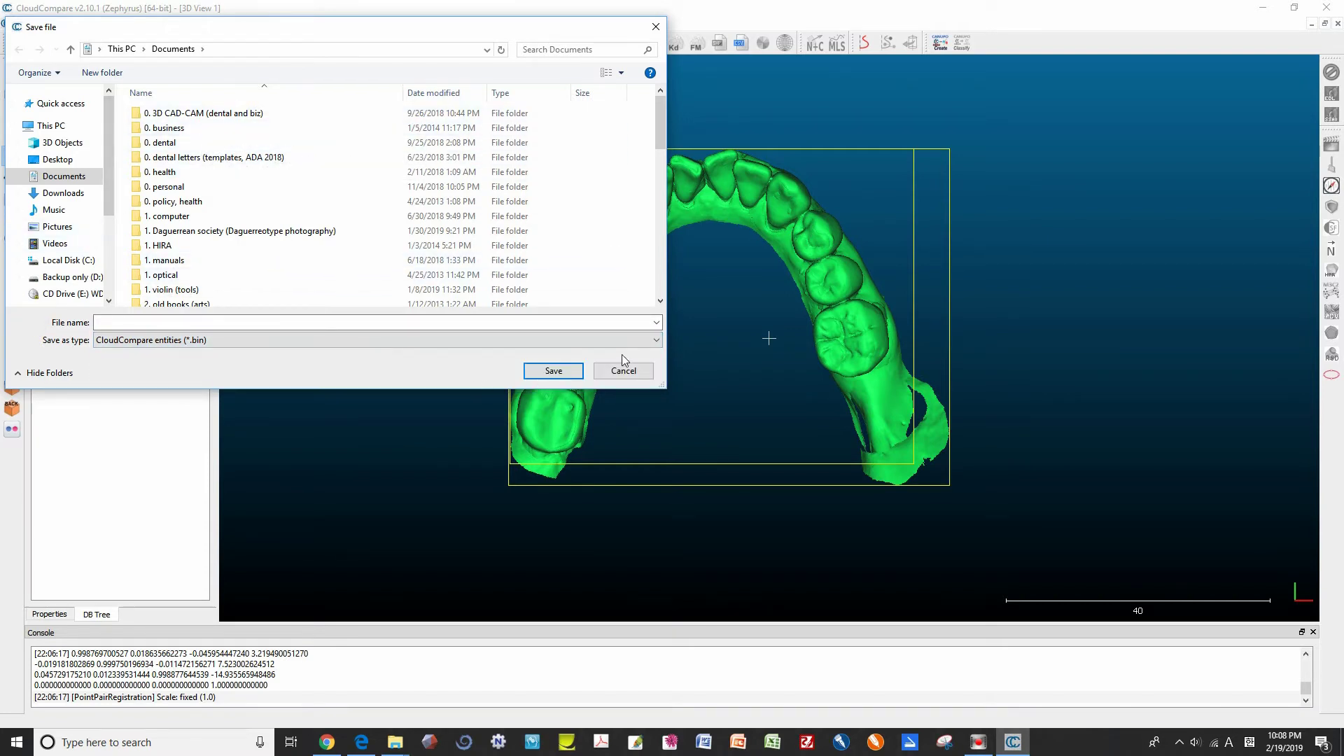
left_click(315, 341)
left_click(161, 398)
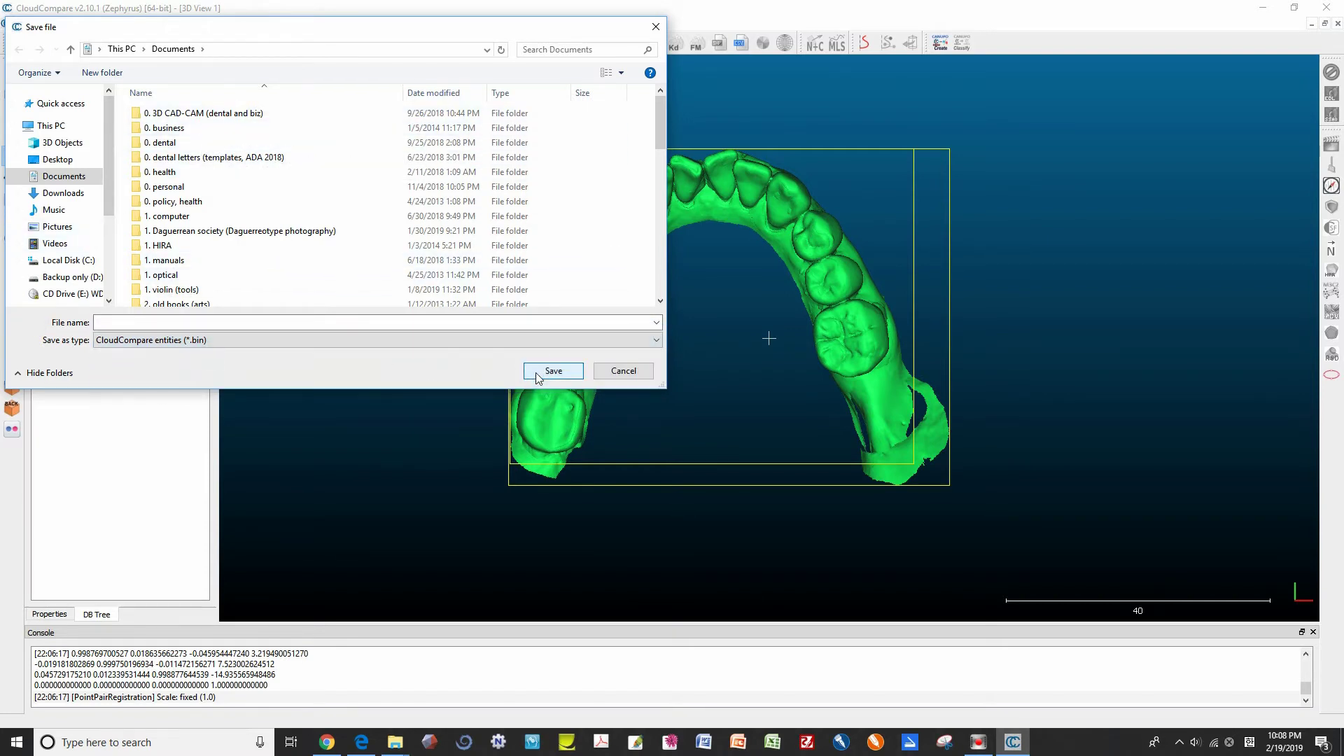
left_click(142, 322)
type("2019")
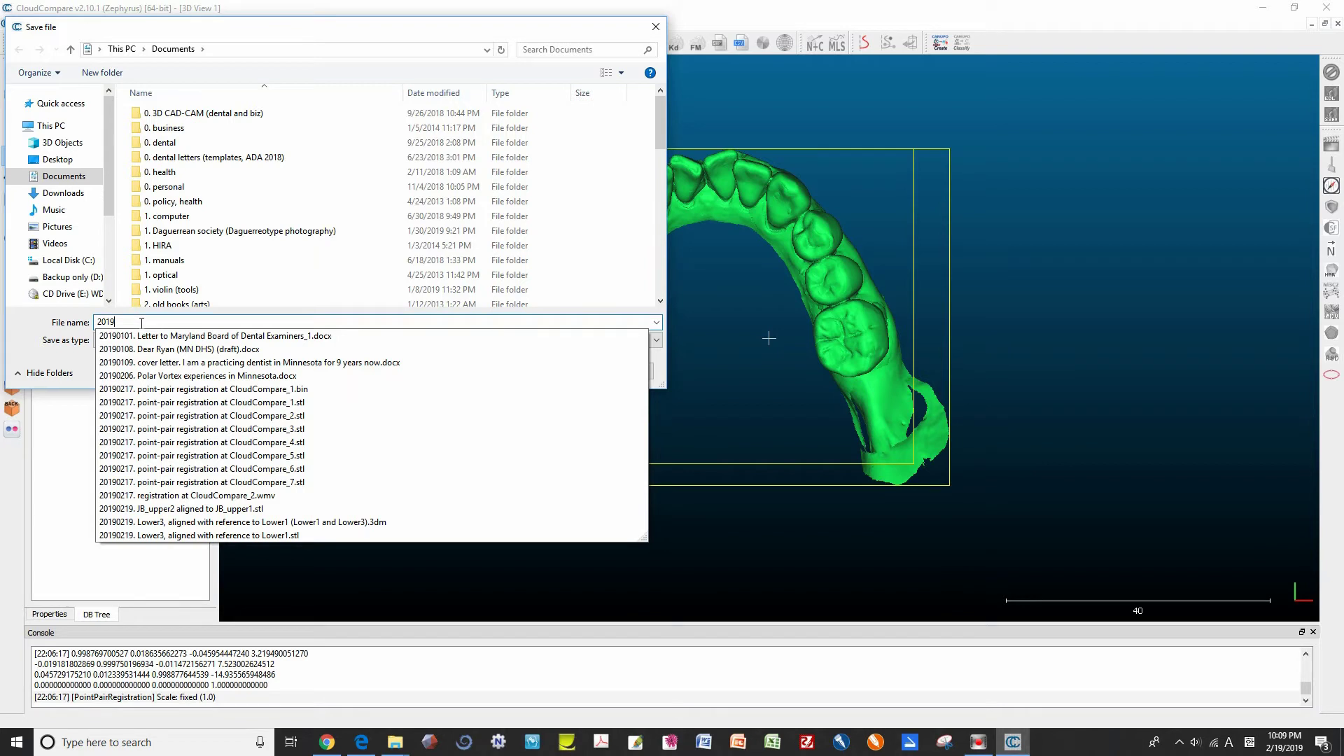
type("0219.")
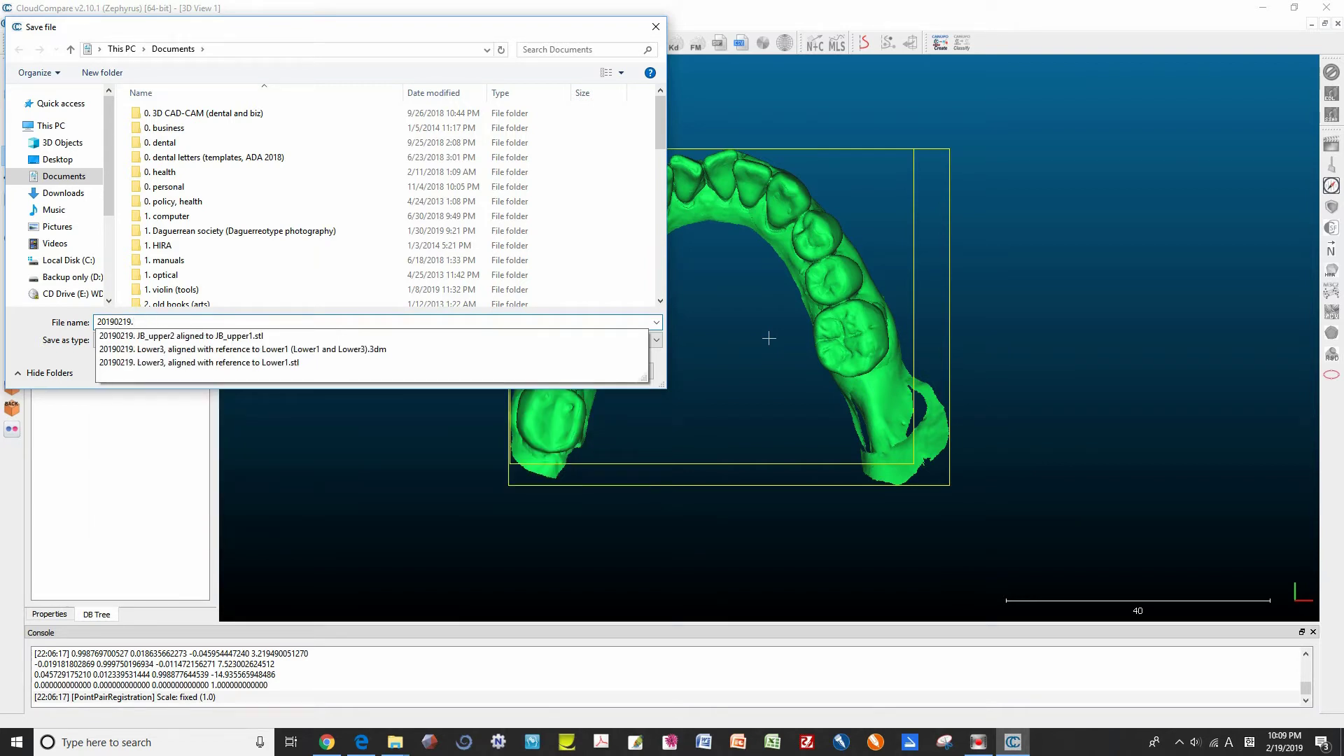
type(" ES_lower3 aligned to ES_Lower1")
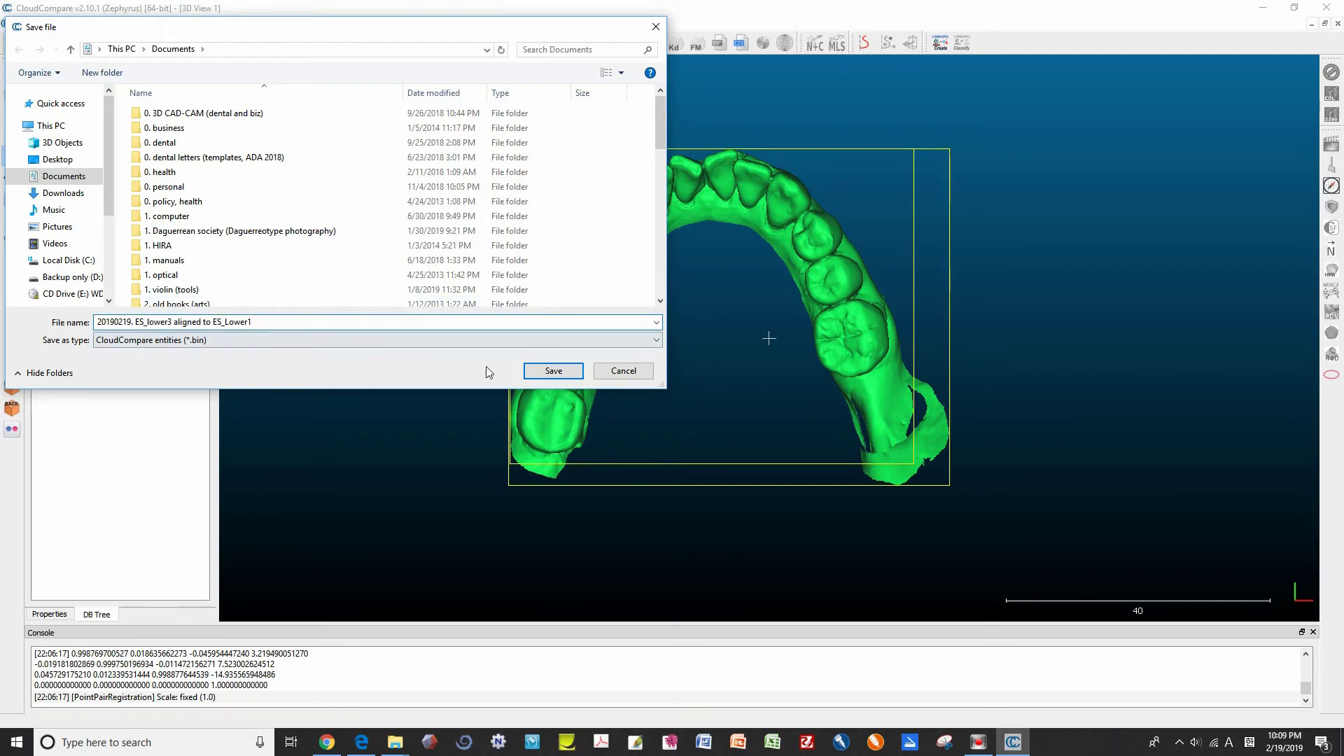
left_click(553, 370)
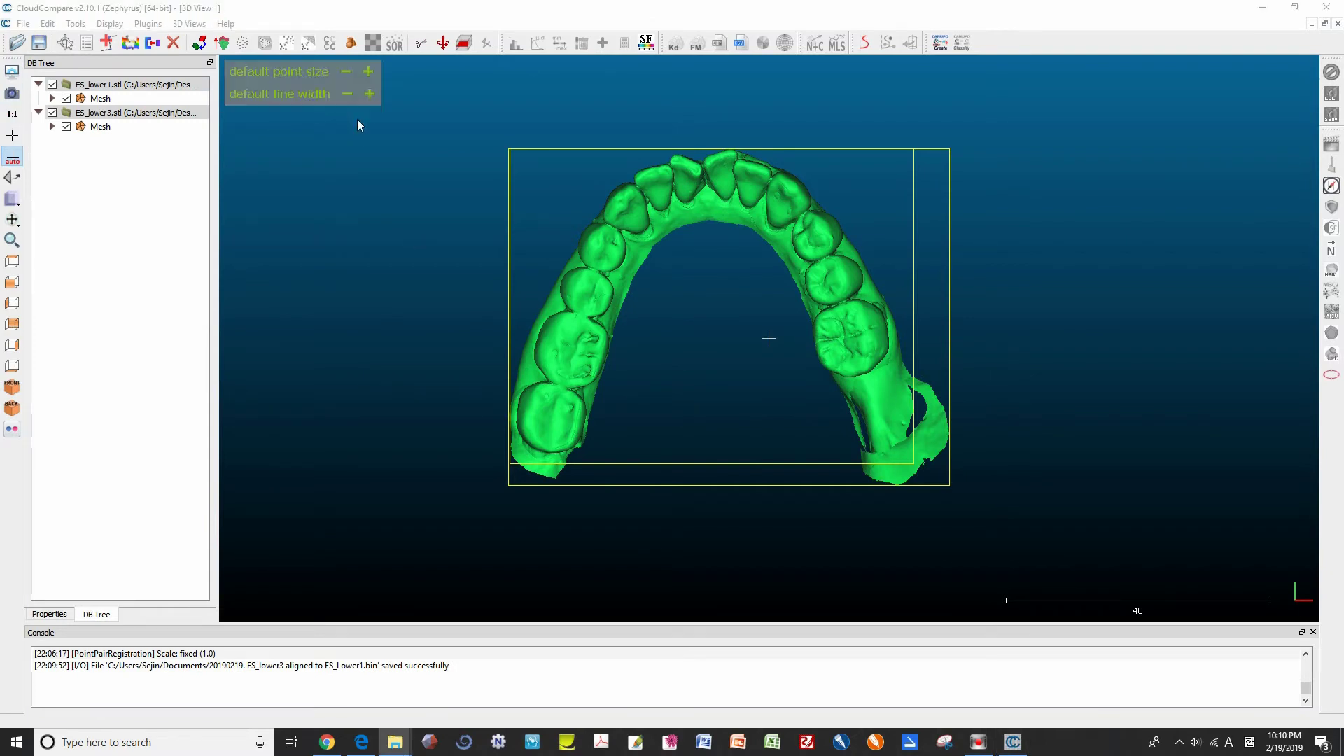
left_click(21, 24)
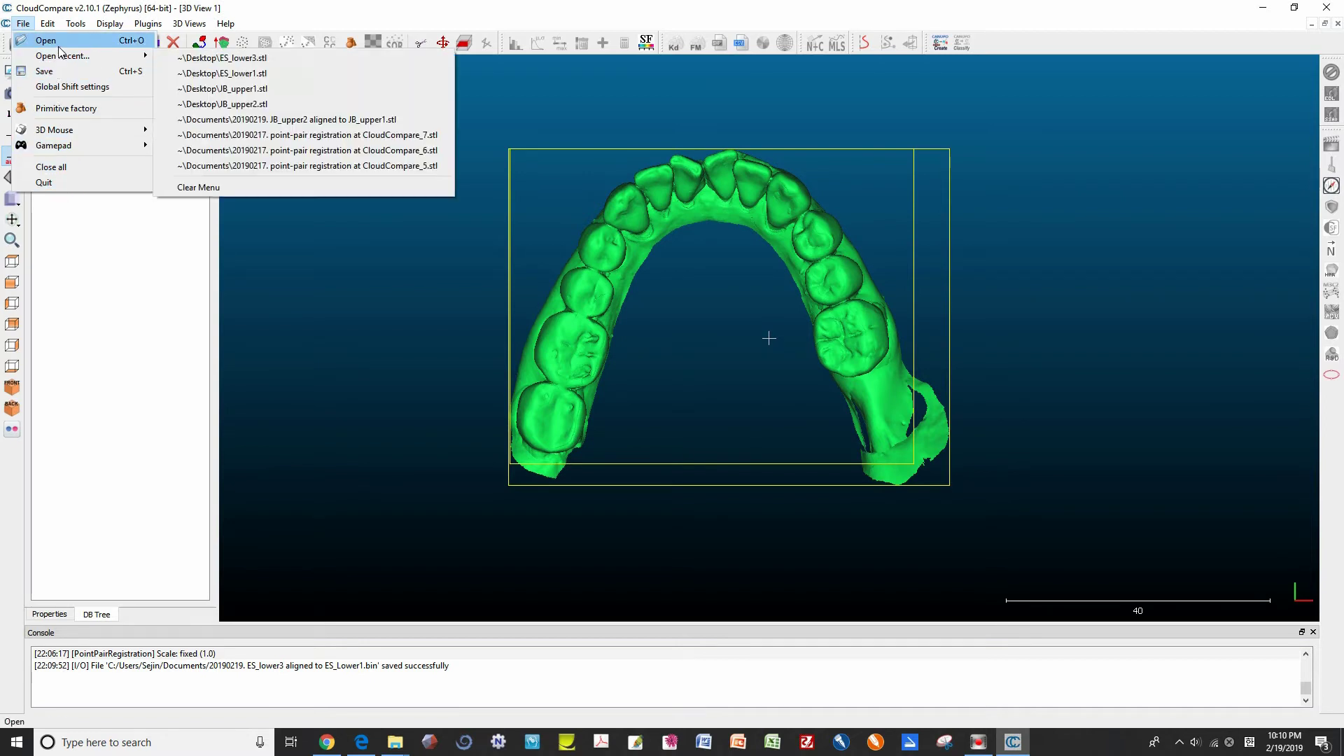
mouse_move(48, 23)
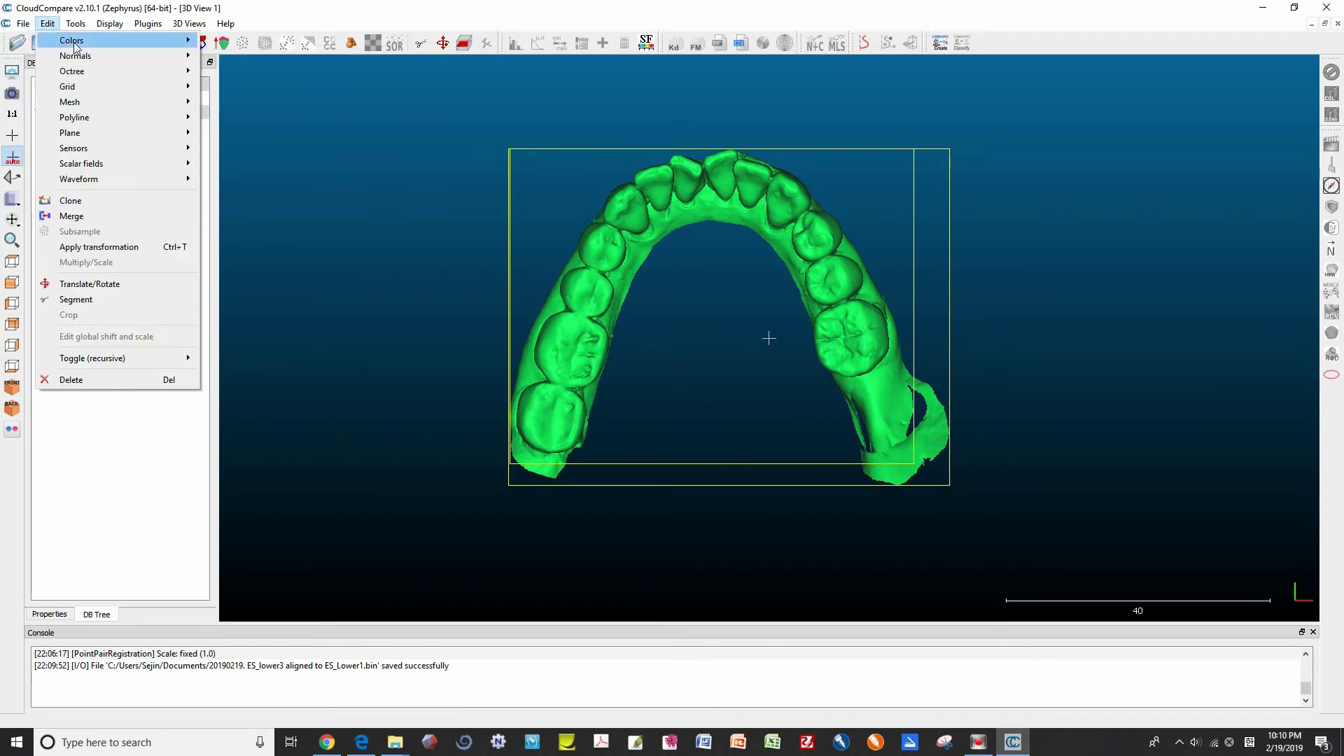
left_click(147, 476)
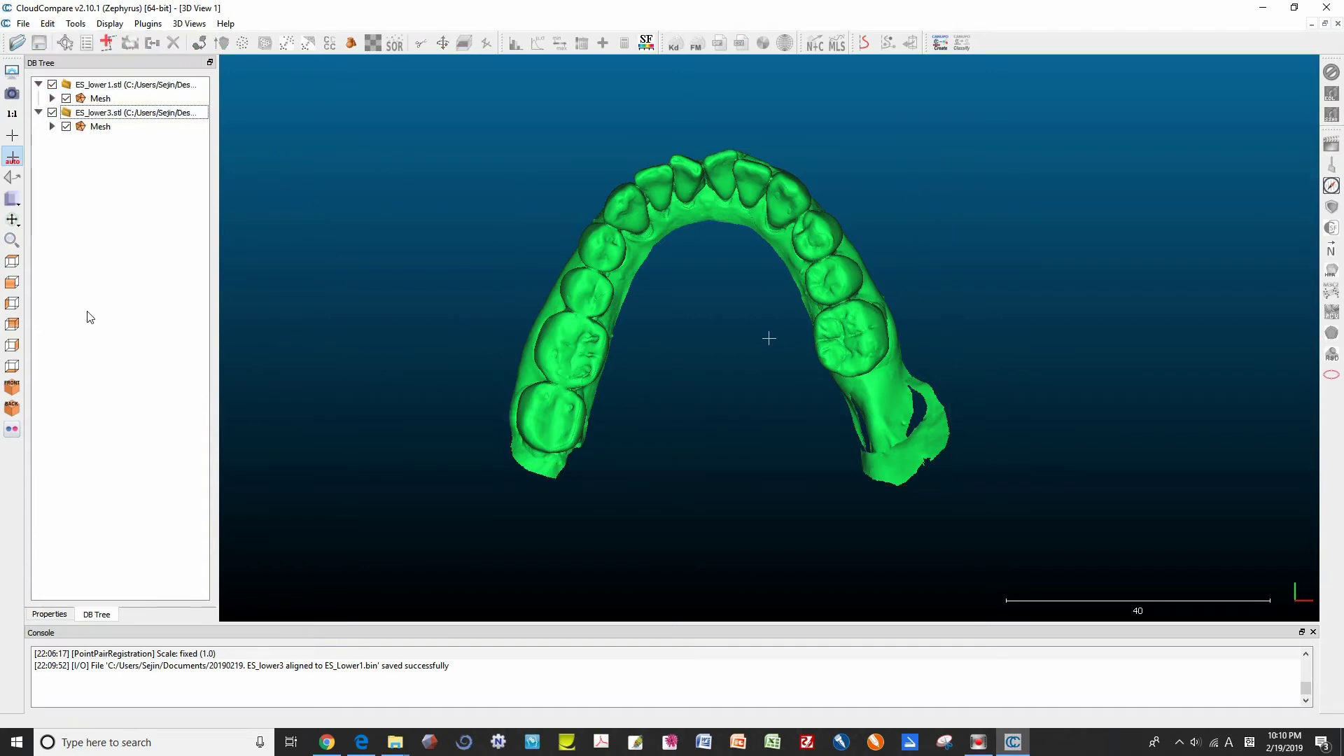
Select the Mesh under both ES_lower1.stl and ES_lower3.stl, check the file formats offered for saving them together, and cancel the save
left_click(100, 98)
left_click(101, 128)
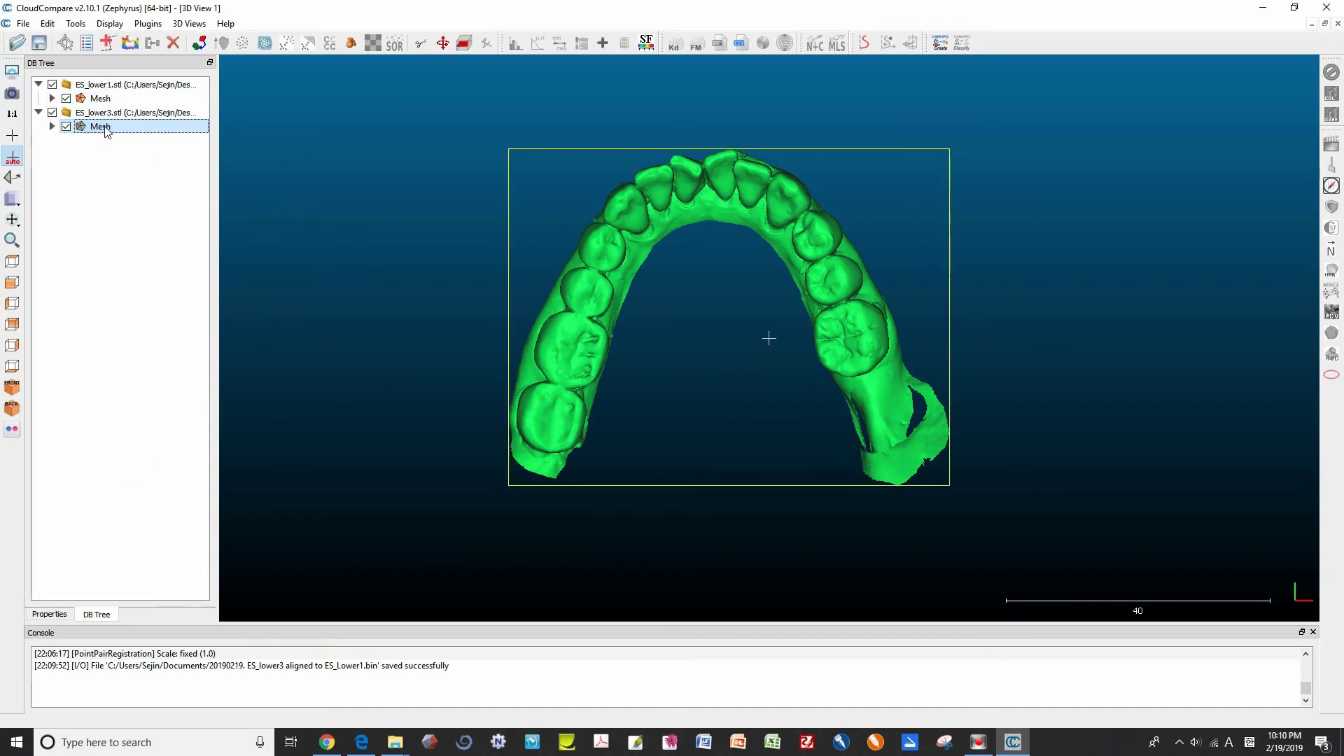
left_click(100, 98, "ctrl")
mouse_move(275, 81)
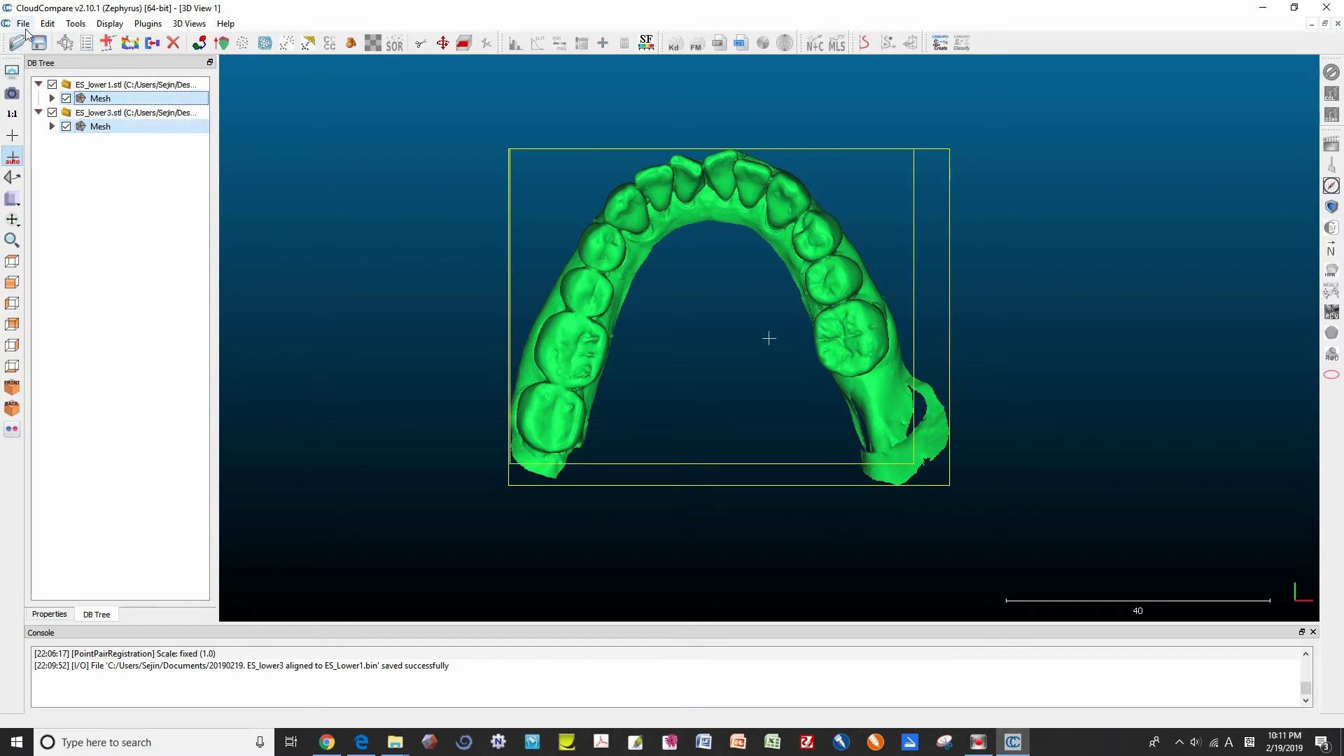
left_click(23, 23)
left_click(42, 55)
left_click(657, 341)
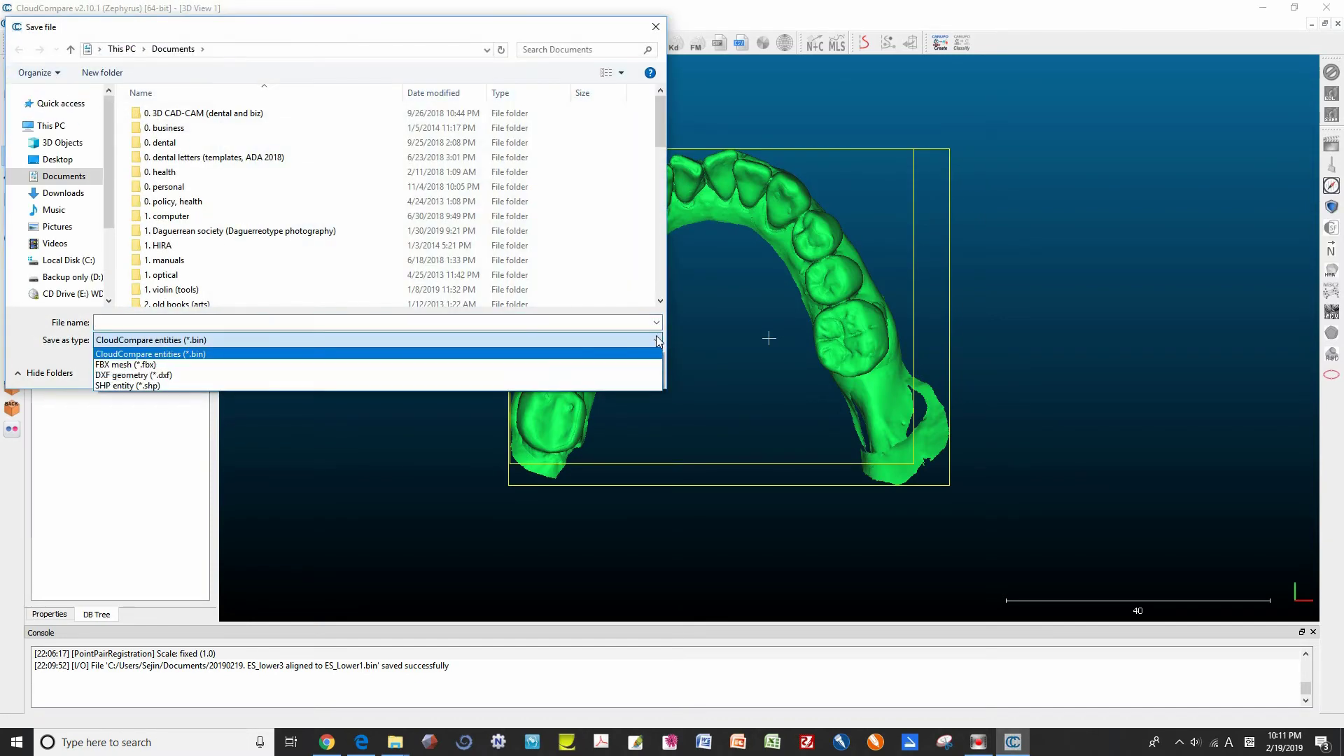
key("Escape")
key("Escape")
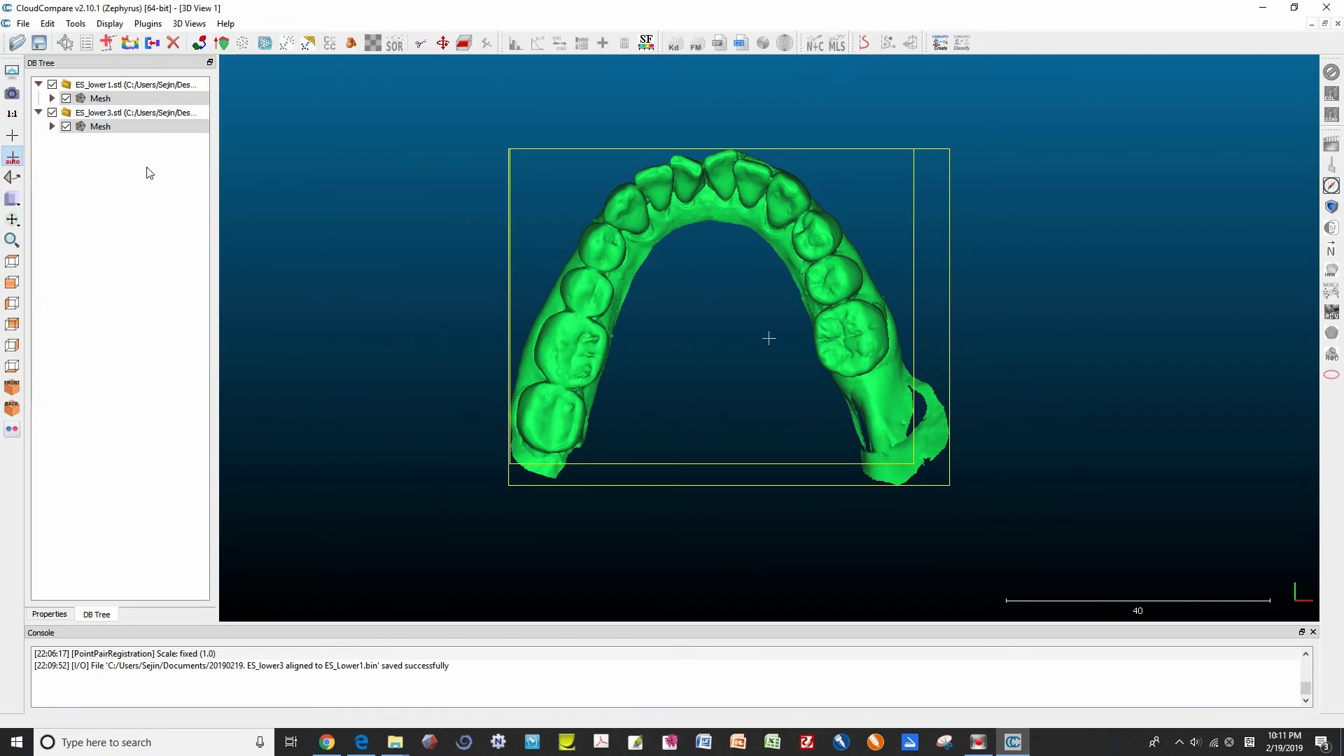
Hide the mesh of ES_lower1 and make the mesh of ES_lower3 the only selected entity
left_click(67, 100)
left_click(66, 98)
double_click(832, 283)
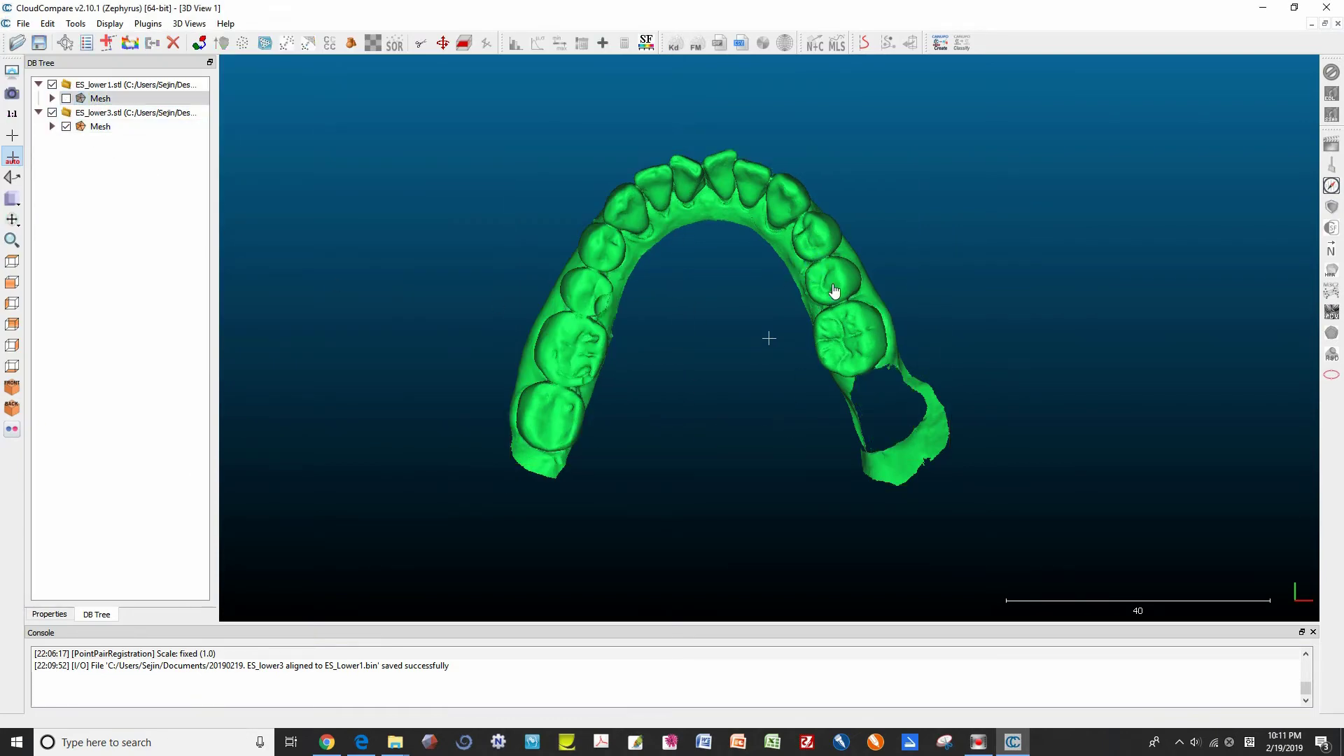
Save the aligned ES_lower3 mesh as an STL mesh in Documents, named "20190219. ES_Lower3, aligned with reference to ES_Lower1"
left_click(23, 23)
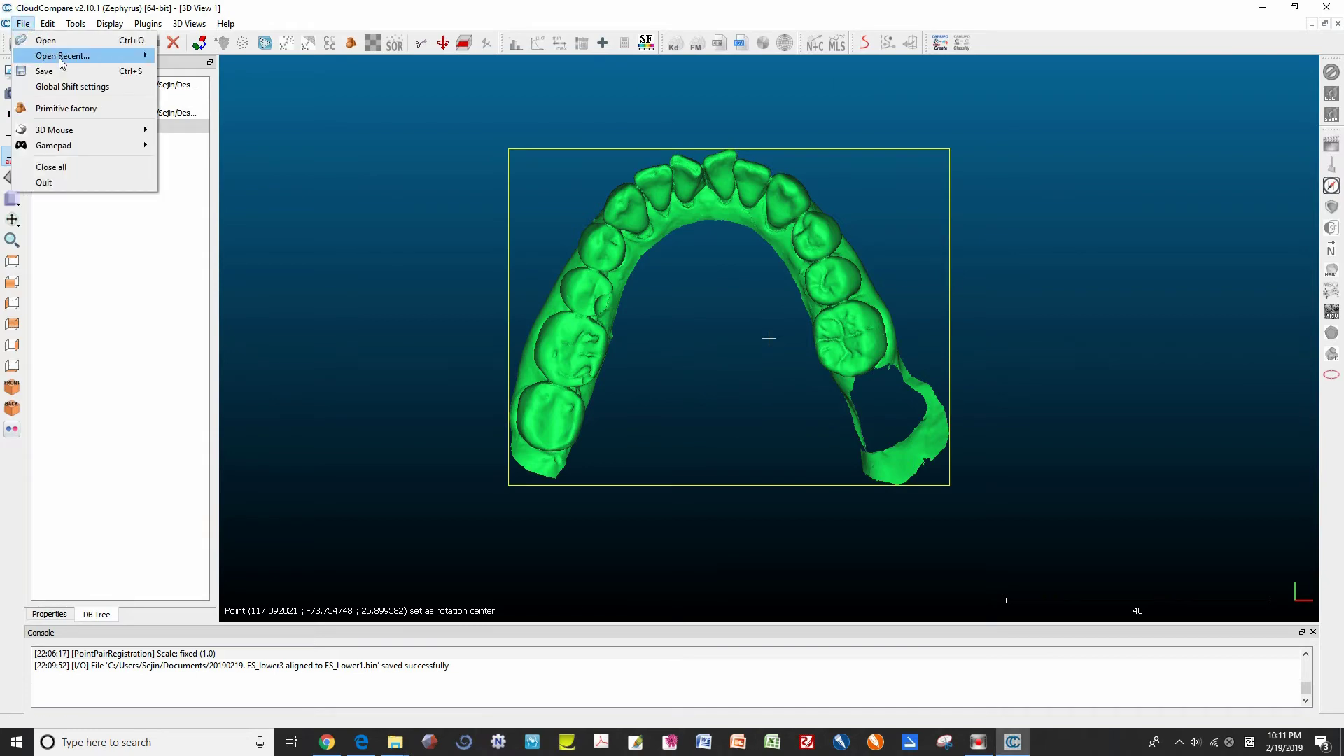
left_click(96, 71)
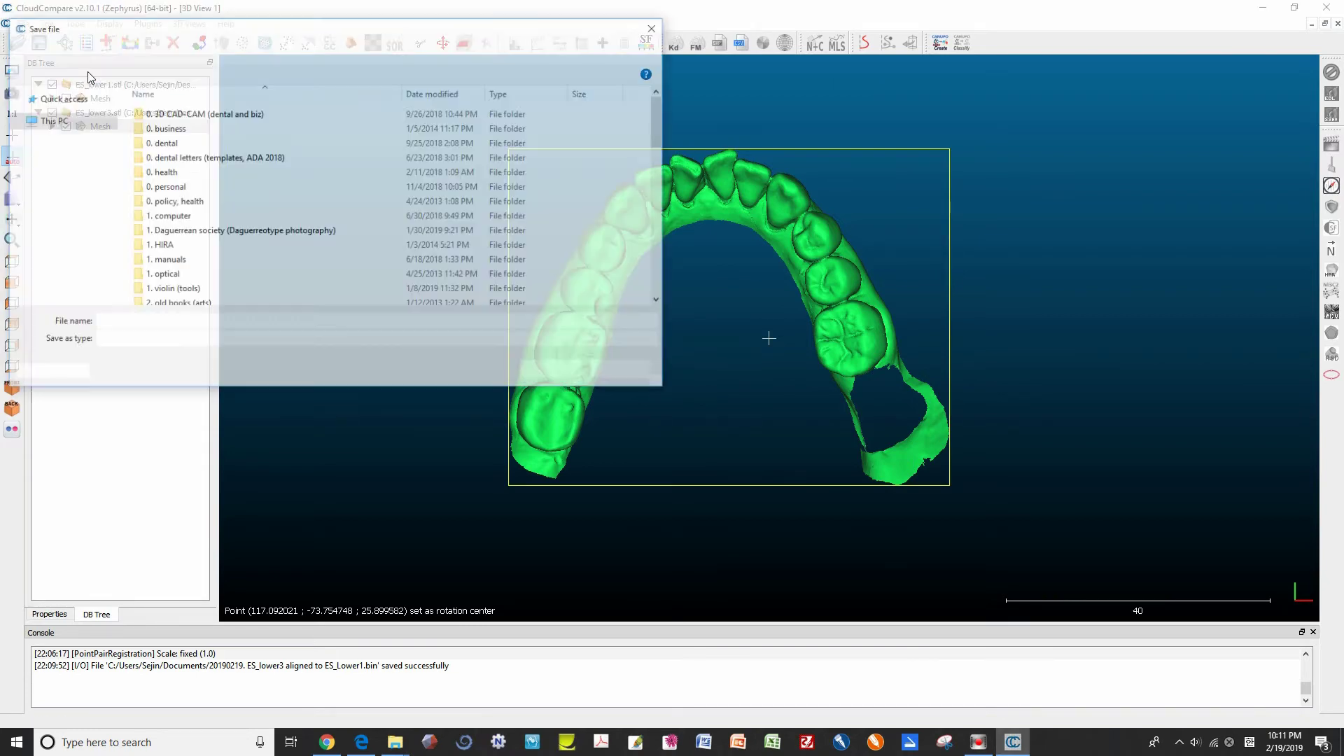
left_click(203, 340)
left_click(163, 400)
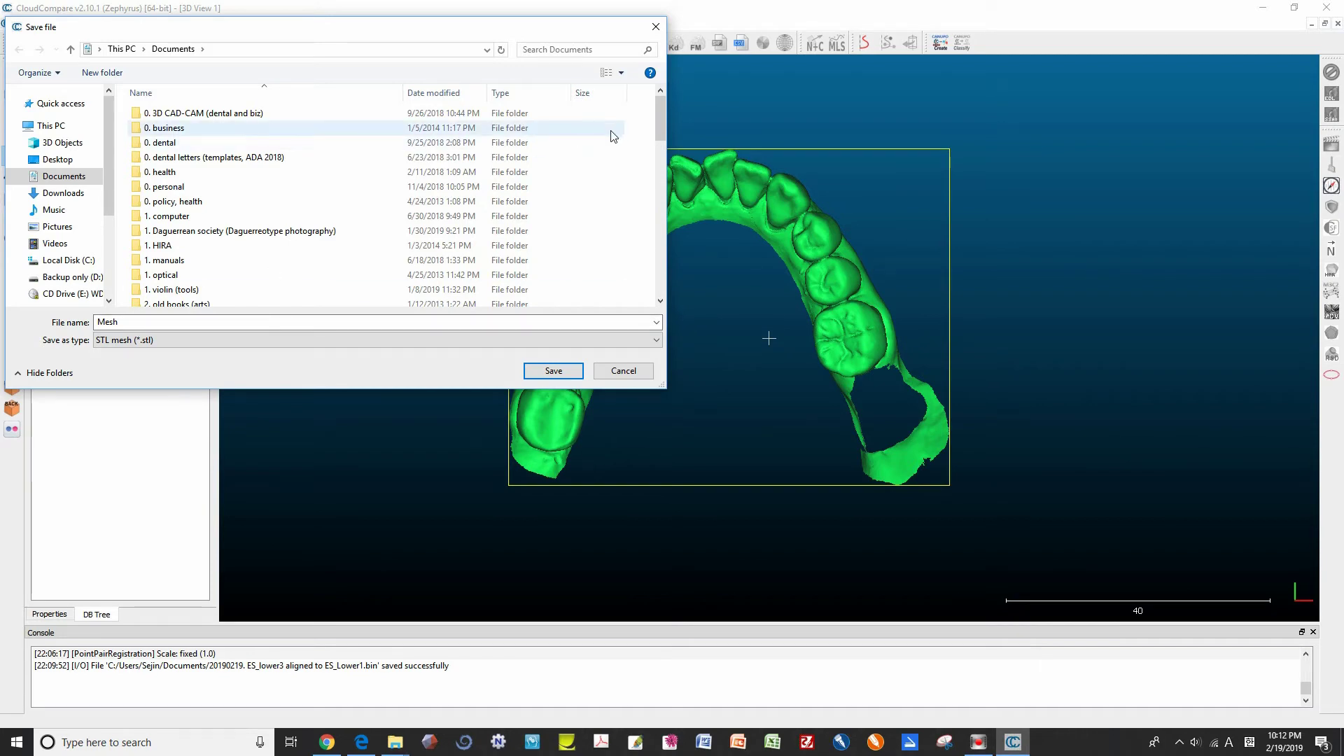
left_click_drag(660, 119, 662, 278)
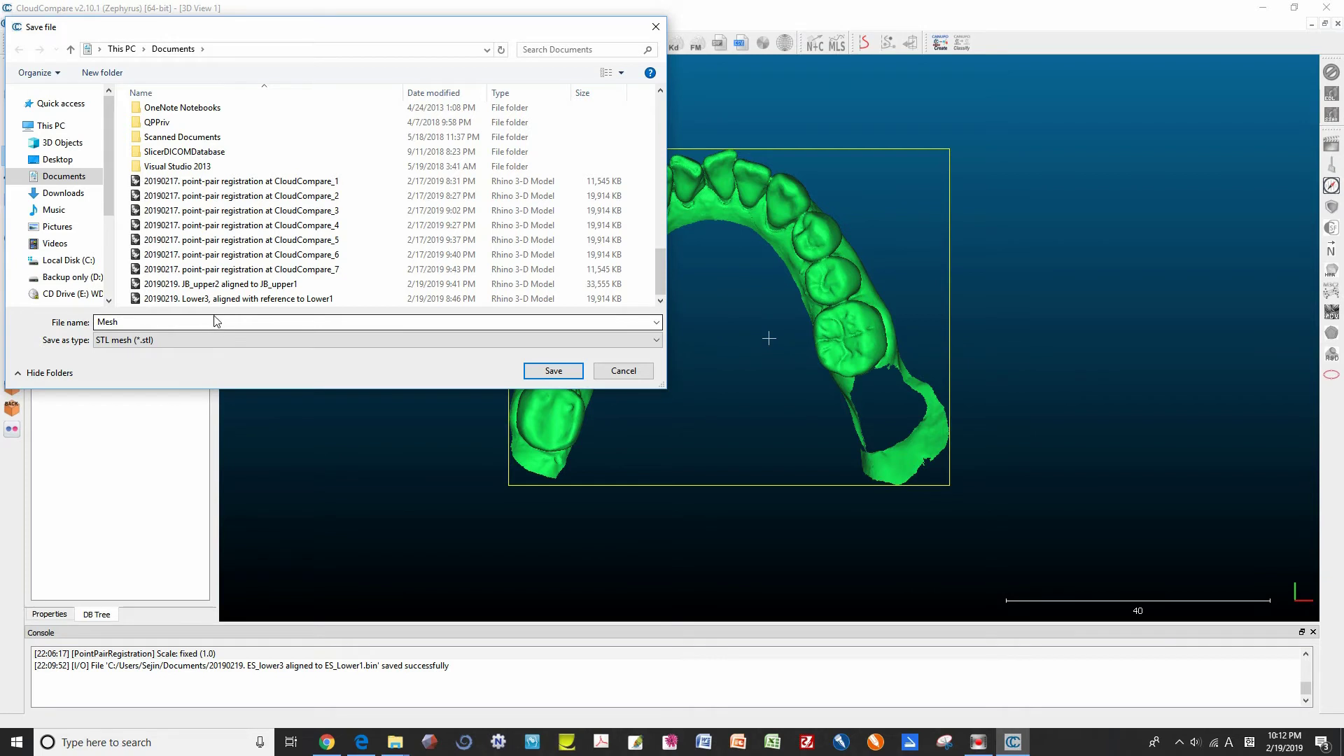
left_click(175, 299)
left_click(135, 322)
type("ES_")
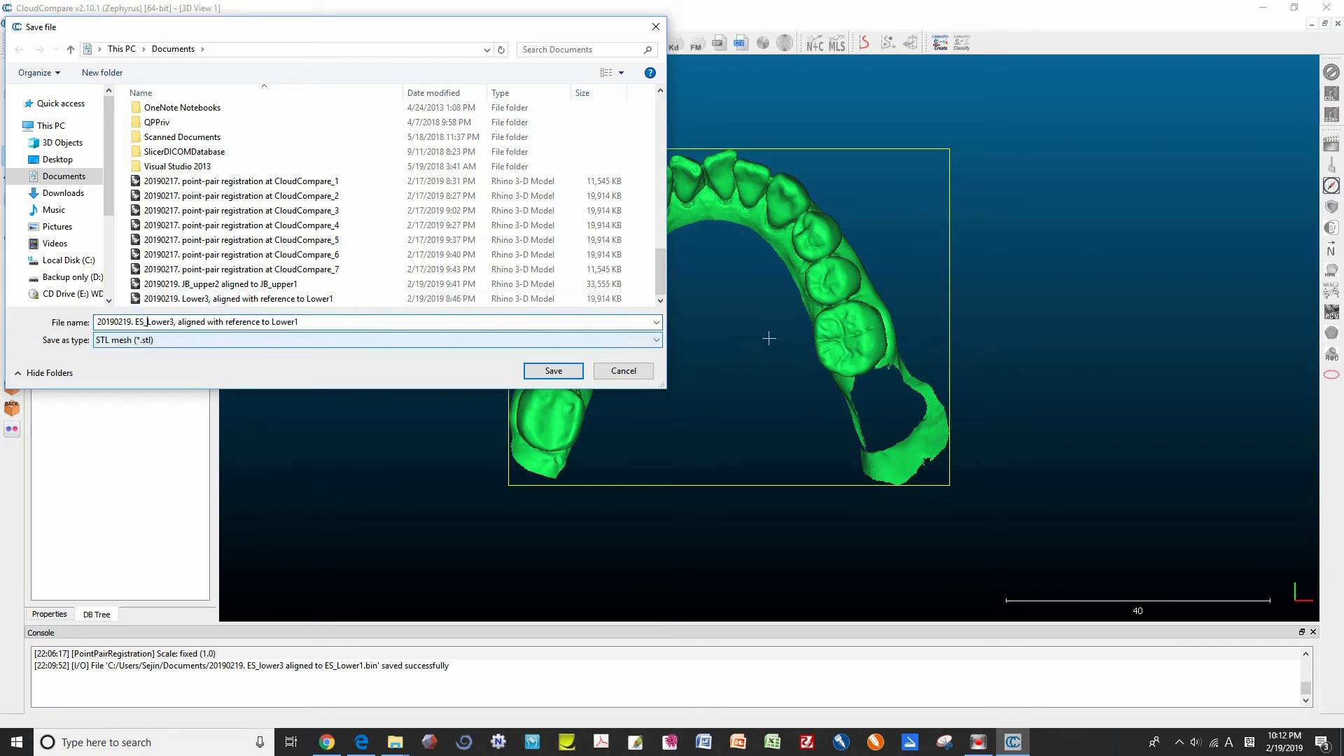
left_click(272, 322)
type("ES_")
left_click(553, 371)
left_click(673, 378)
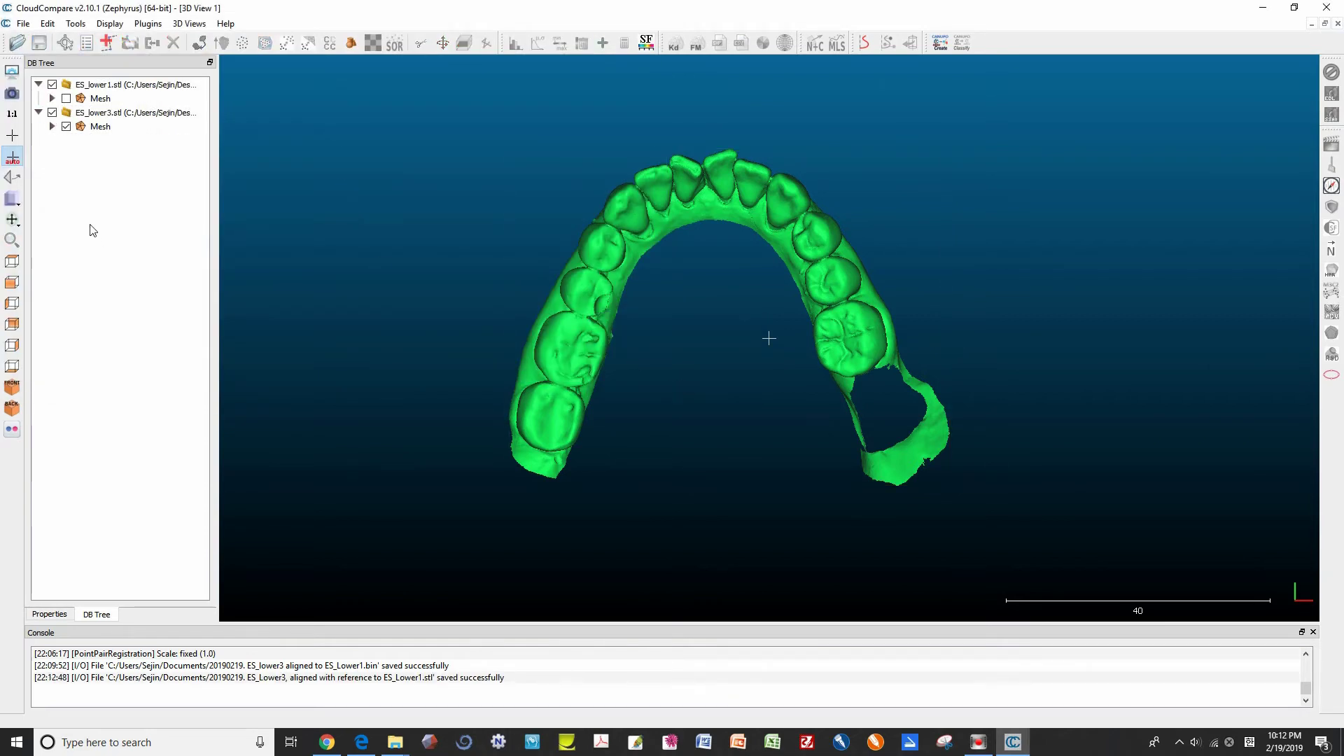
Show the ES_lower1 mesh again, select both meshes, recheck the joint save formats and cancel without saving
left_click(111, 126)
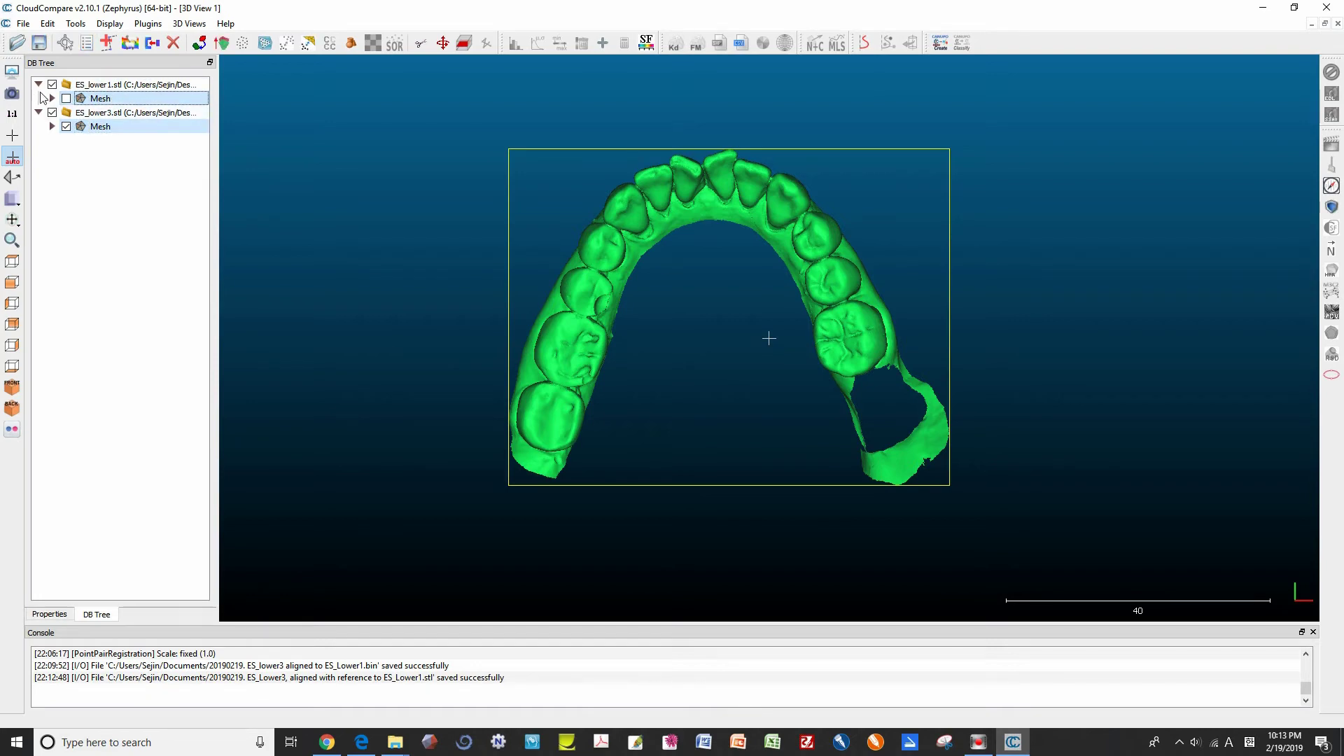
left_click(67, 98)
left_click(119, 129, "ctrl")
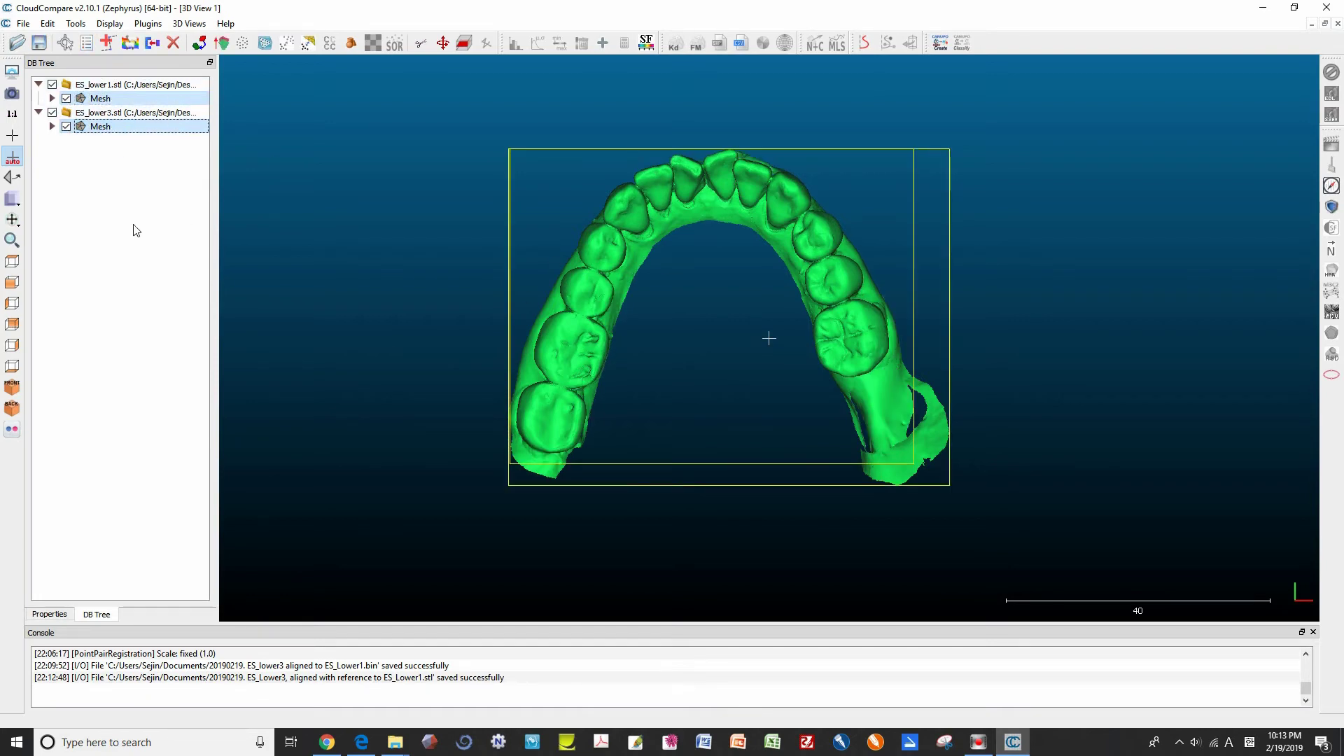
left_click(23, 23)
left_click(38, 70)
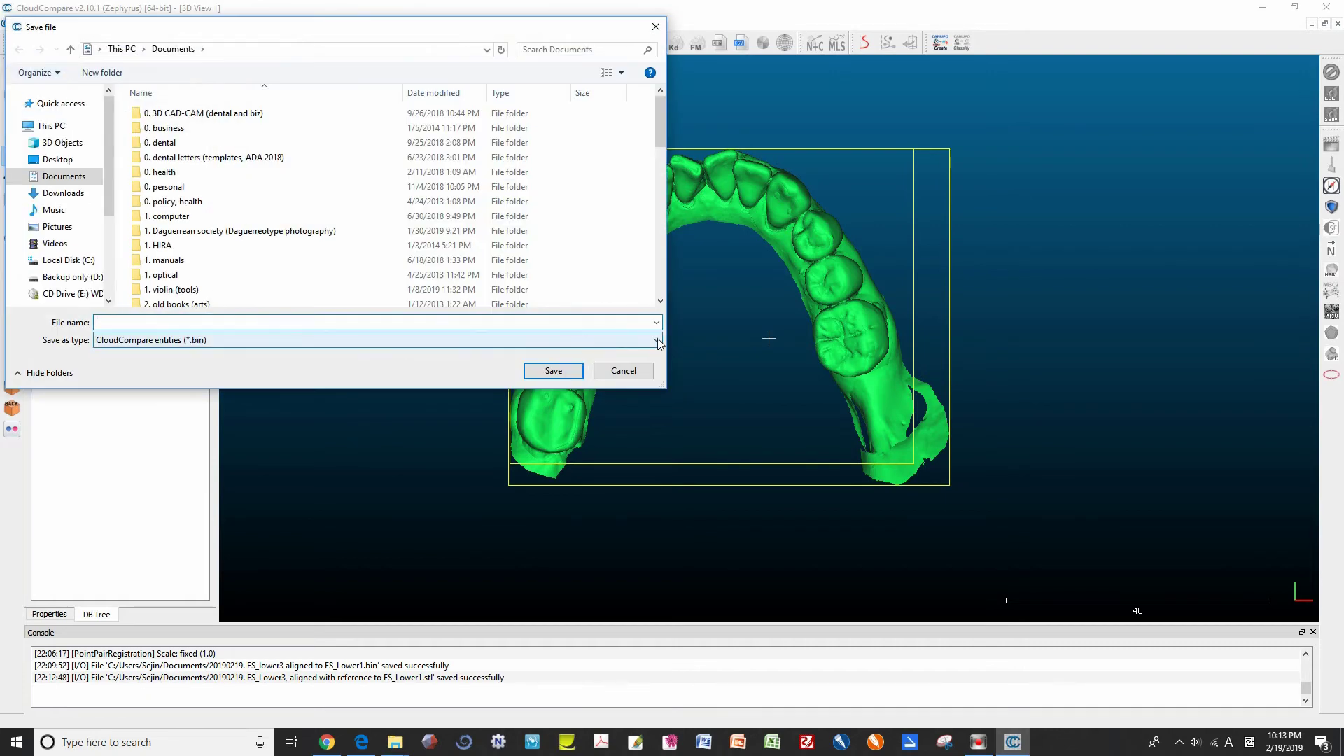
left_click(658, 340)
key("Escape")
left_click(626, 372)
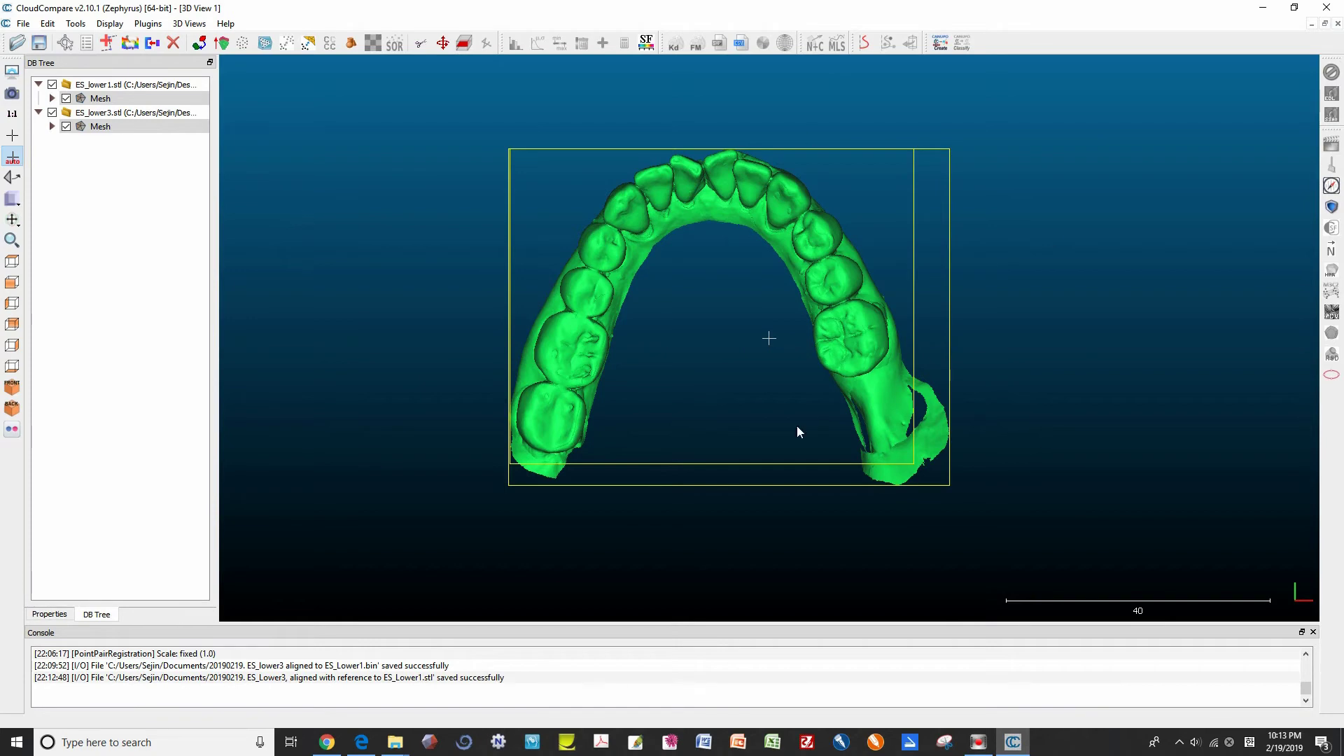
Quit the program and launch CloudCompare again with an empty scene
left_click(24, 23)
left_click(49, 183)
left_click(680, 388)
double_click(248, 168)
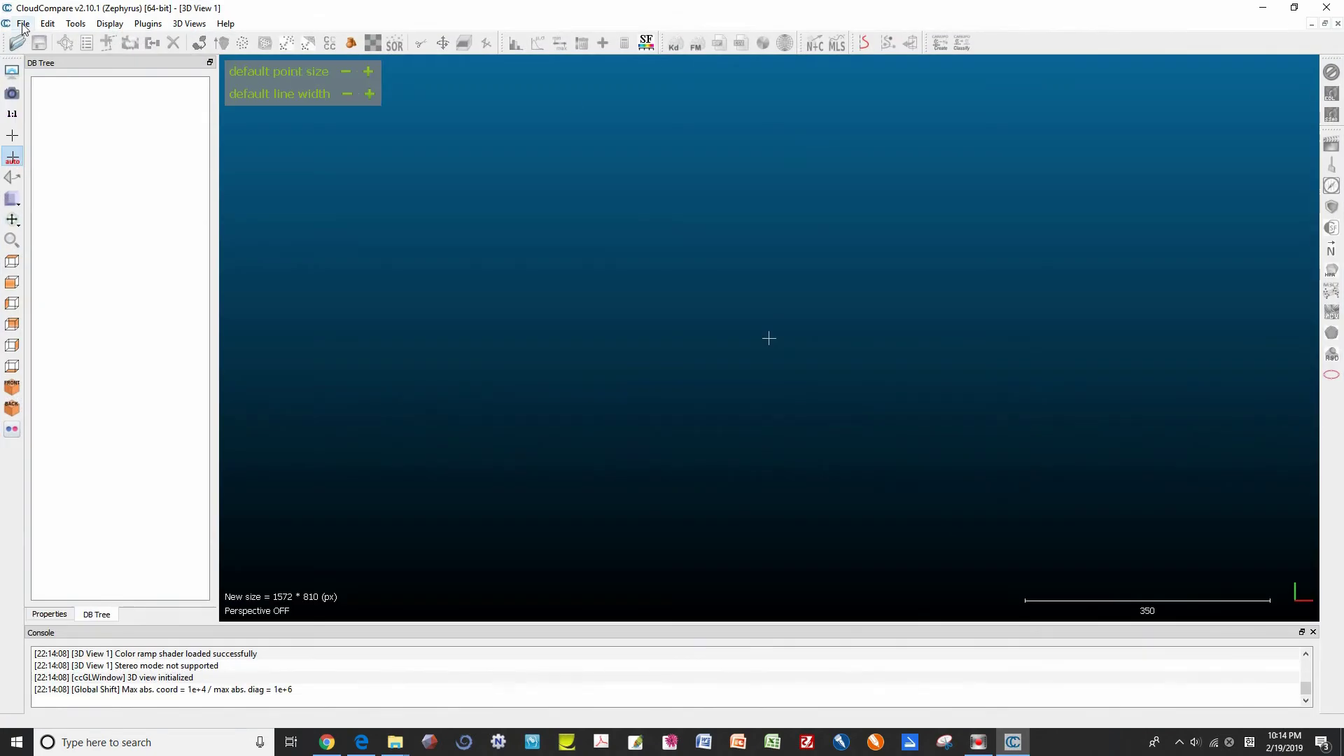
Open "20190219. ES_lower3 aligned to ES_Lower1" from Documents, filtering for CloudCompare entities (*.bin)
left_click(23, 23)
left_click(54, 42)
left_click(605, 350)
left_click(607, 352)
left_click(610, 349)
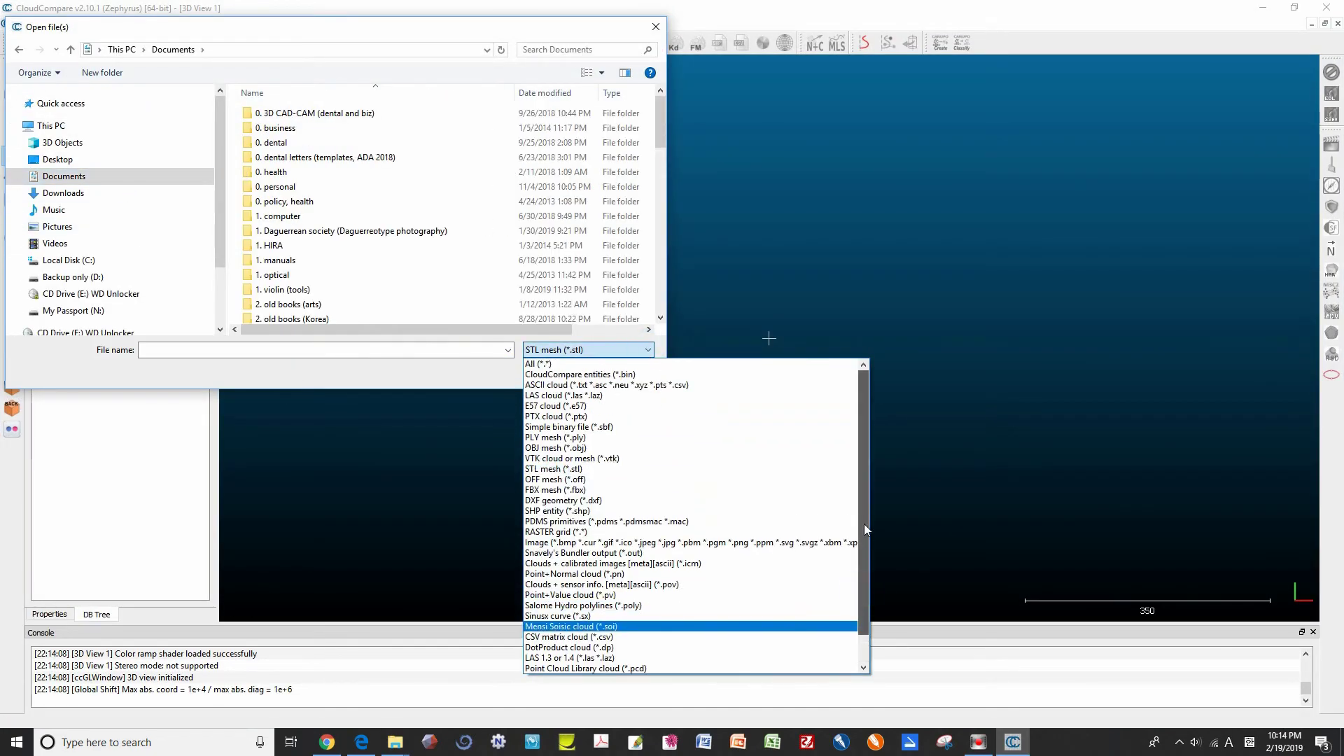
left_click(580, 375)
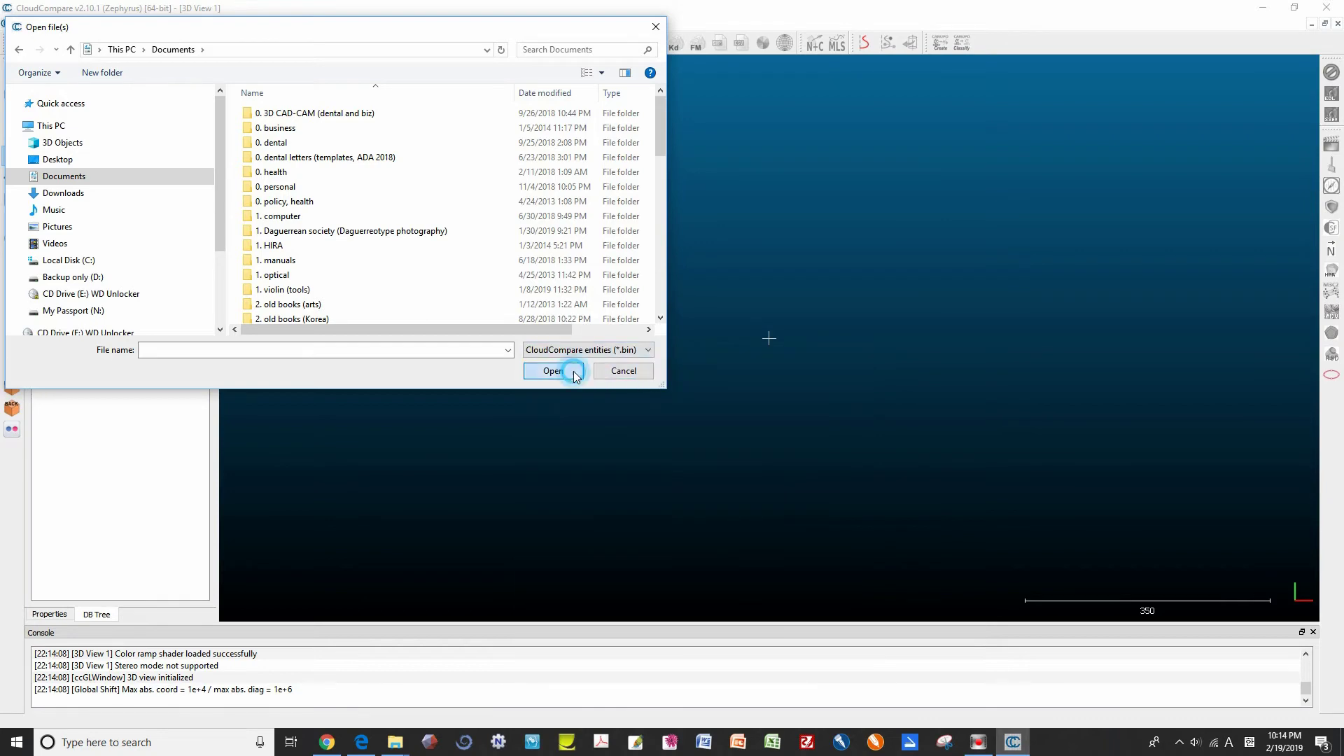
left_click(490, 316)
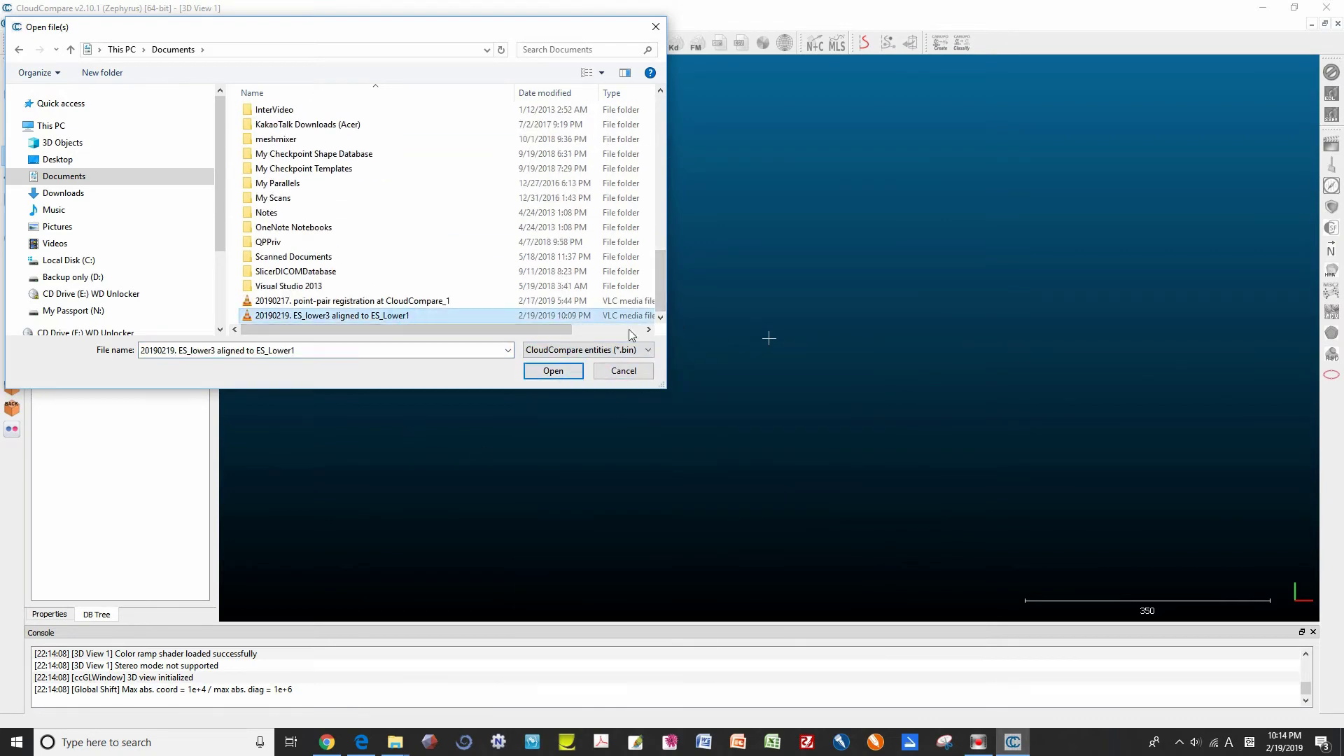
left_click(536, 375)
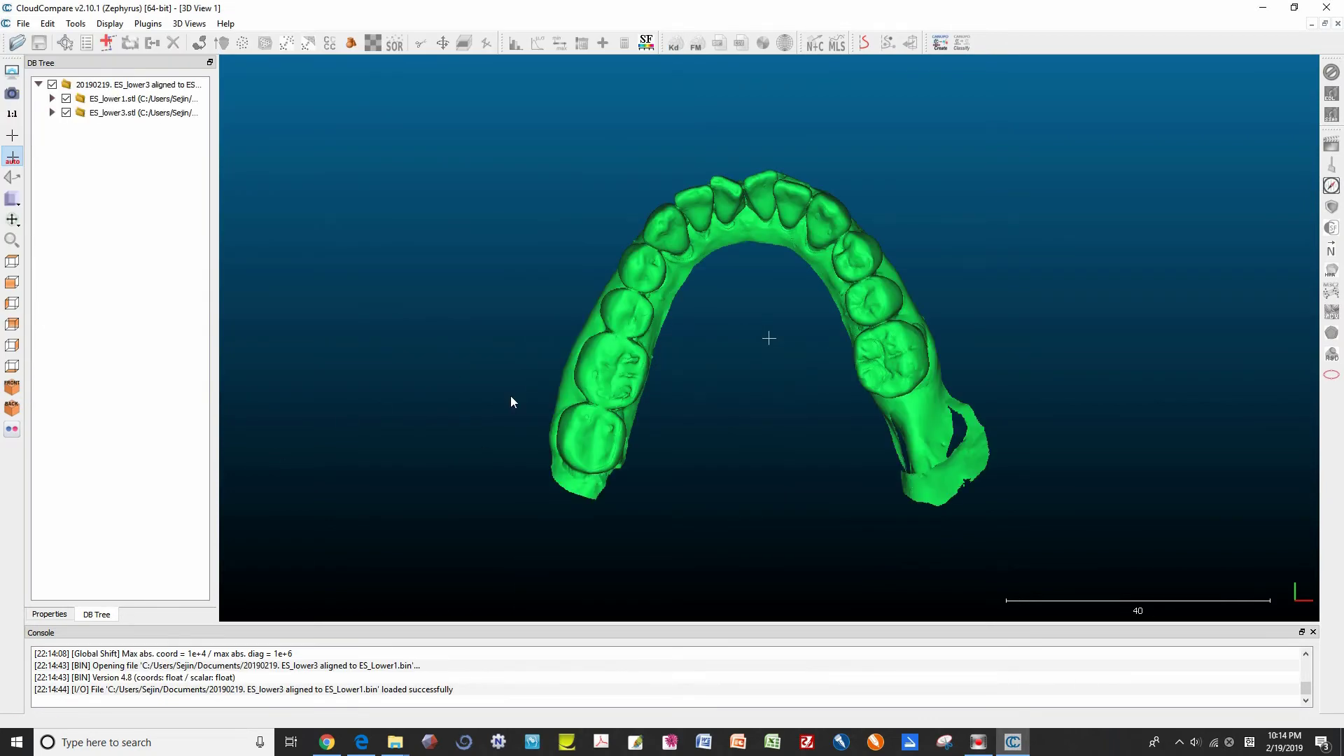
View the reopened aligned meshes from the back, front and top, and quit CloudCompare
left_click(13, 326)
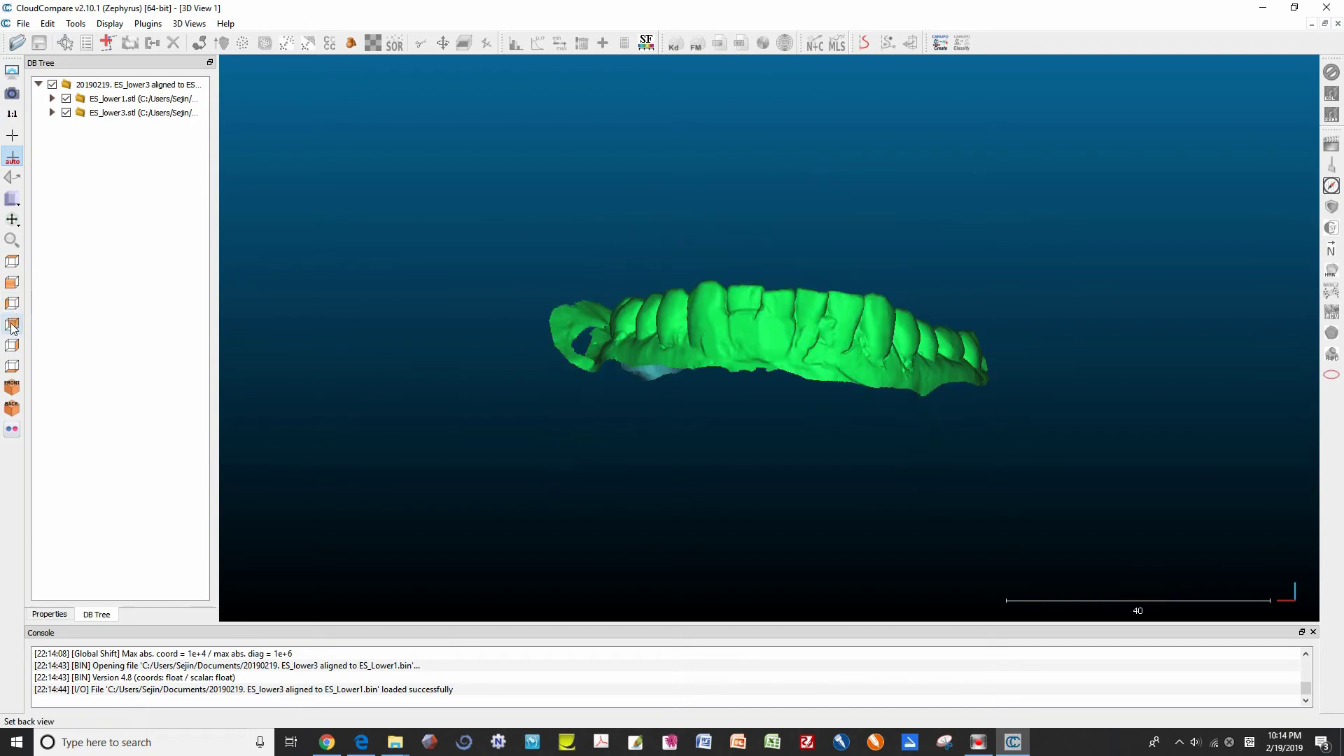
left_click(14, 282)
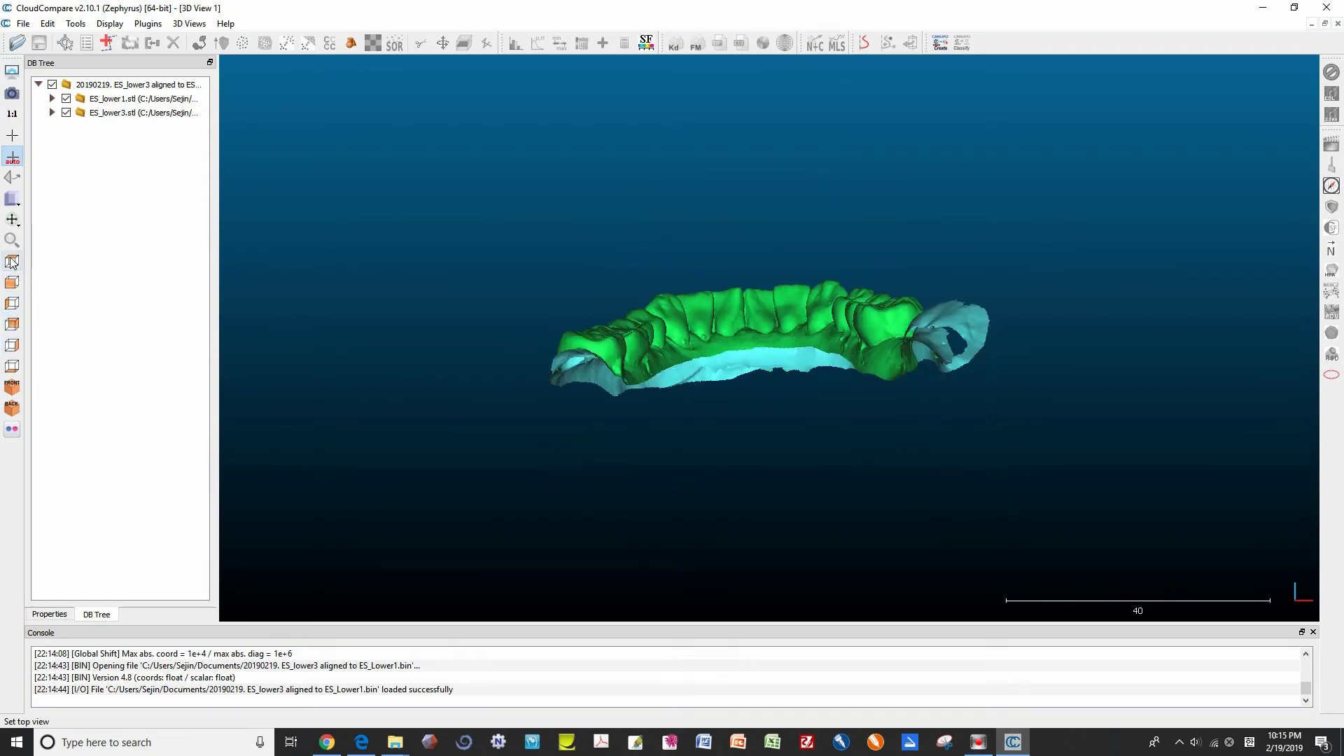
left_click(12, 262)
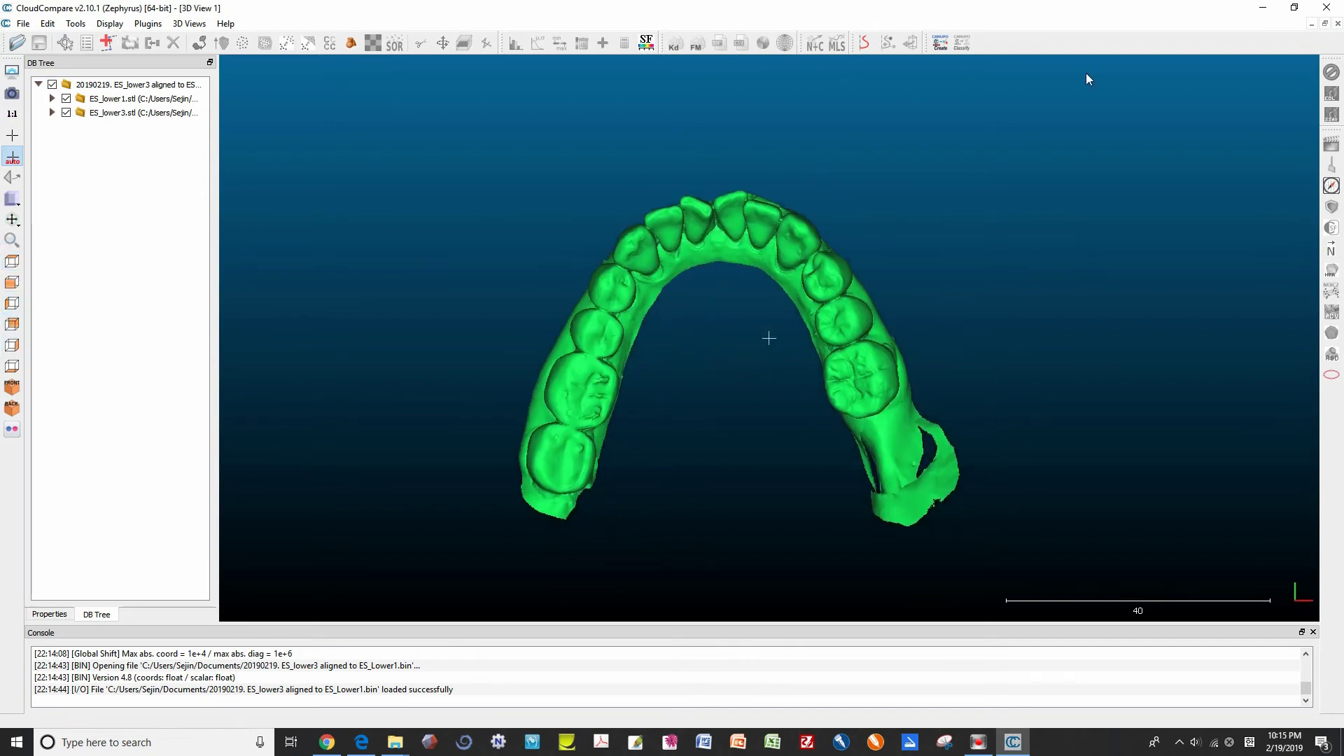
left_click(1327, 8)
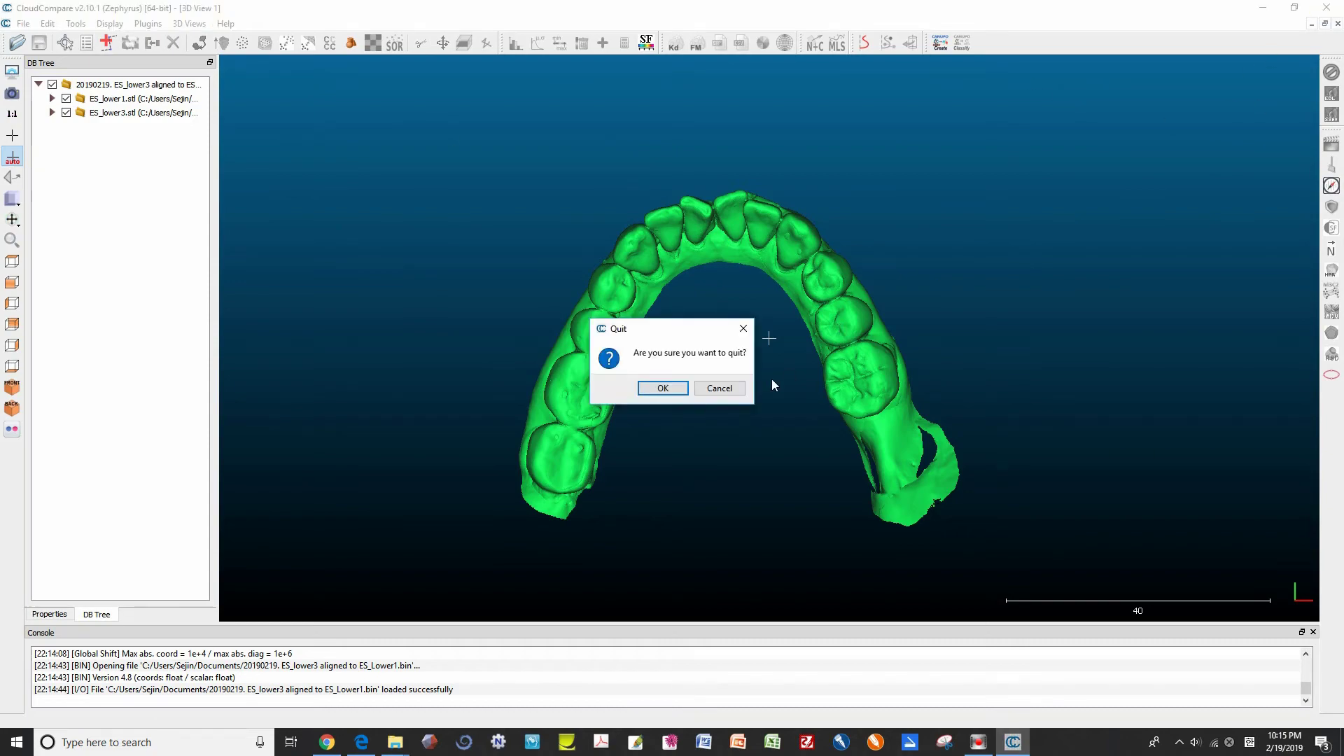
left_click(681, 393)
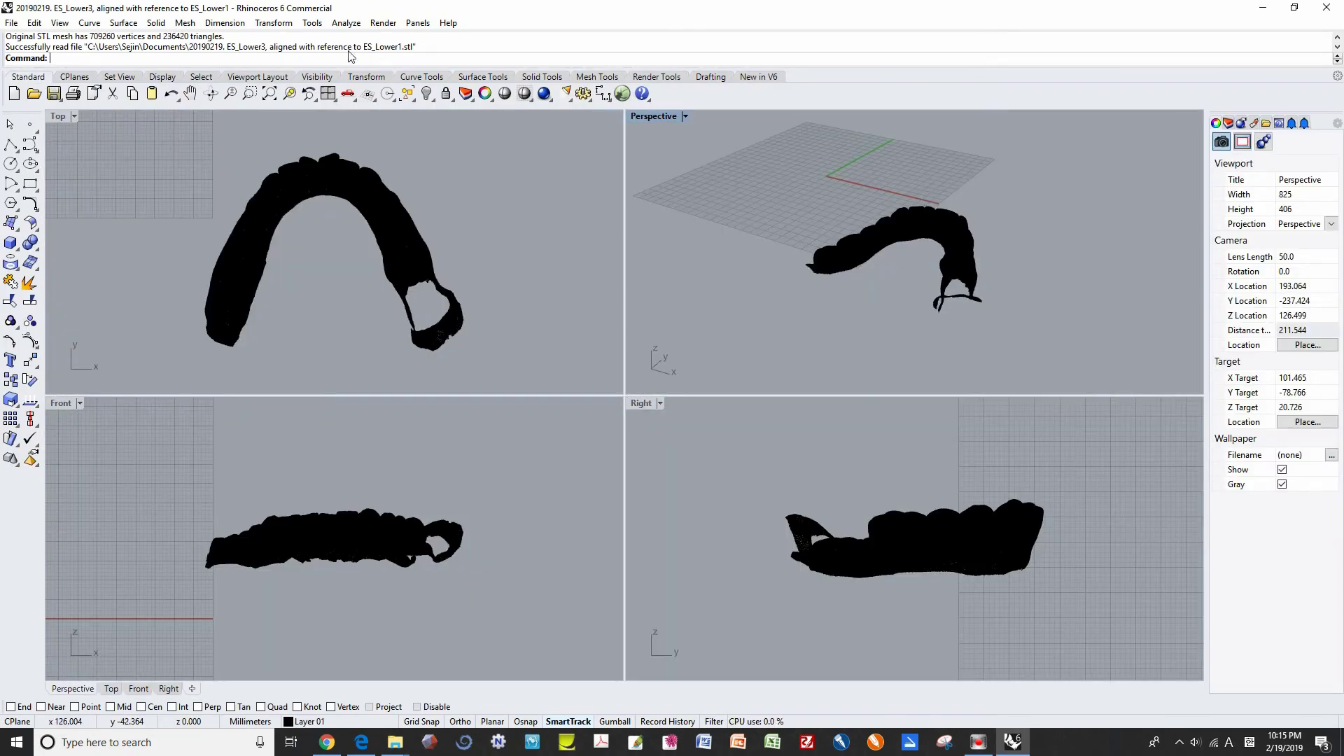
In Rhinoceros, shade the aligned ES_Lower3 mesh in the Perspective viewport and import ES_lower1 from the Desktop with the default options
left_click(504, 93)
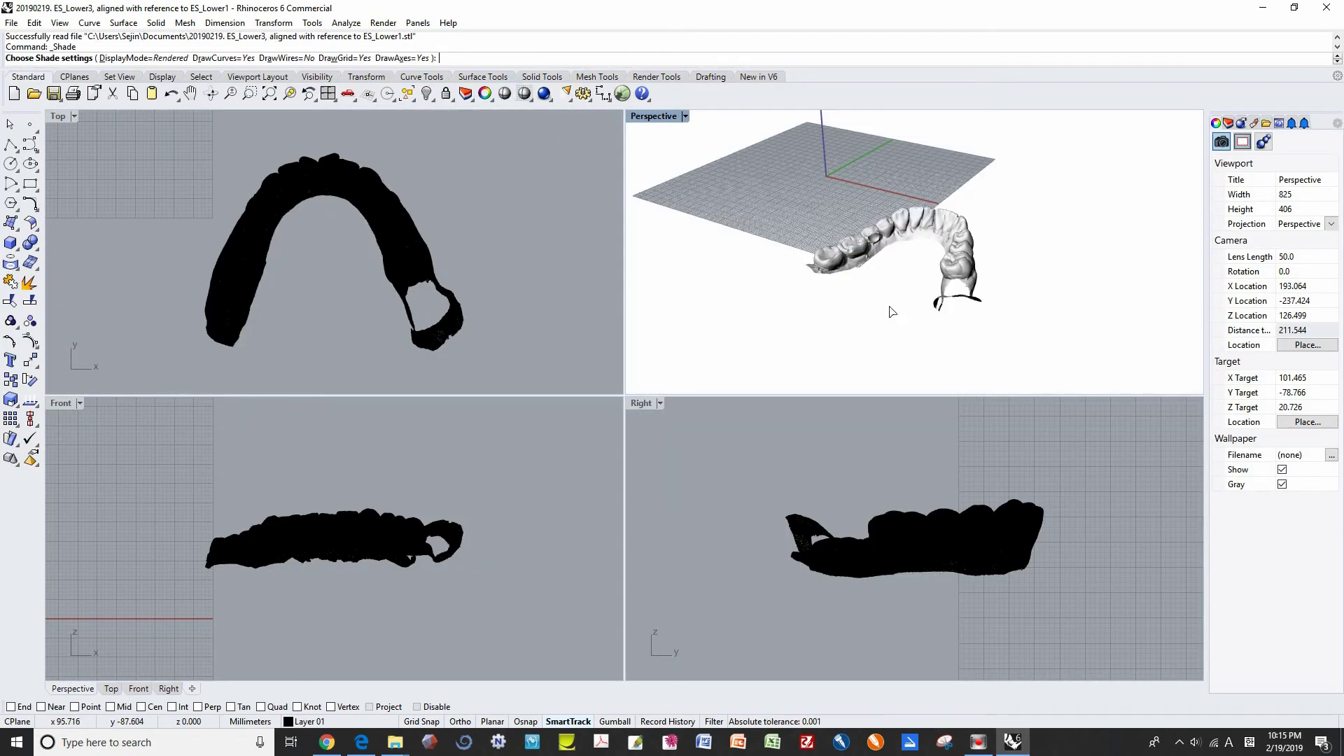
left_click(58, 116)
left_click(11, 23)
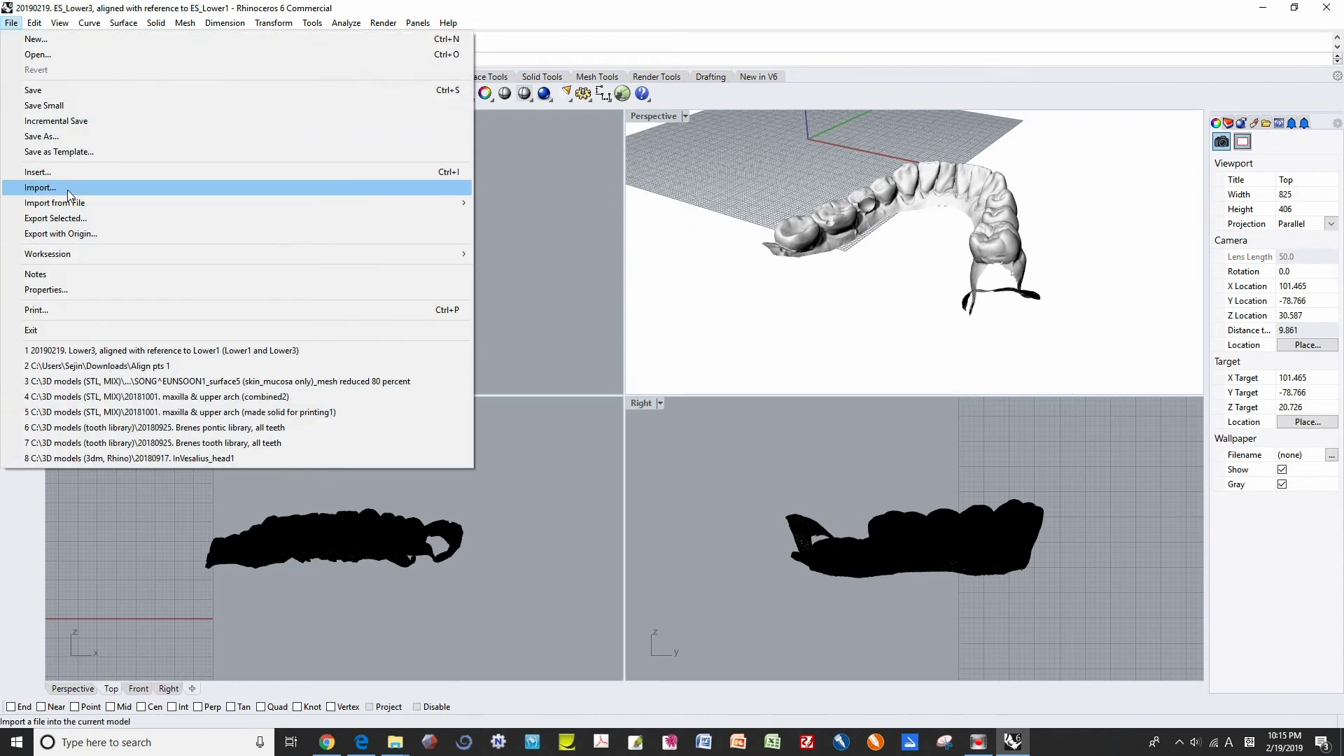
left_click(42, 184)
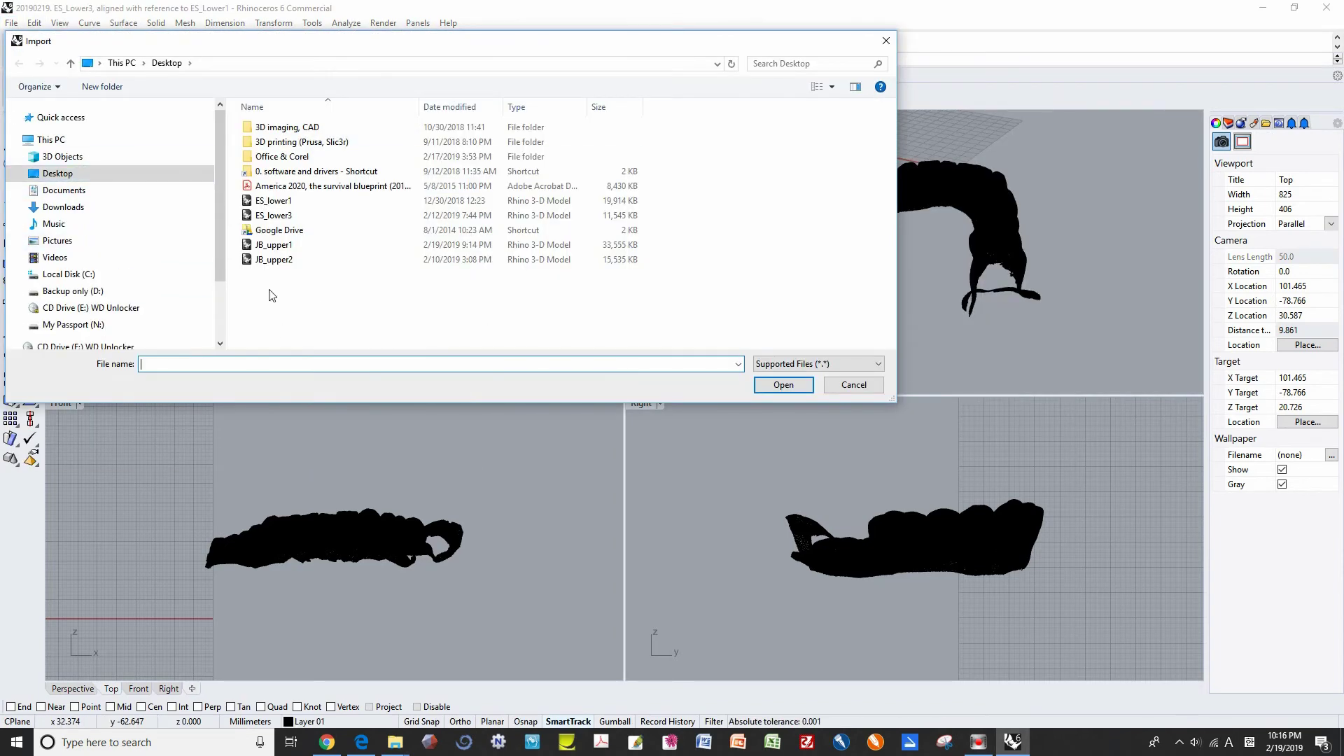
left_click(298, 203)
left_click(767, 388)
key("Return")
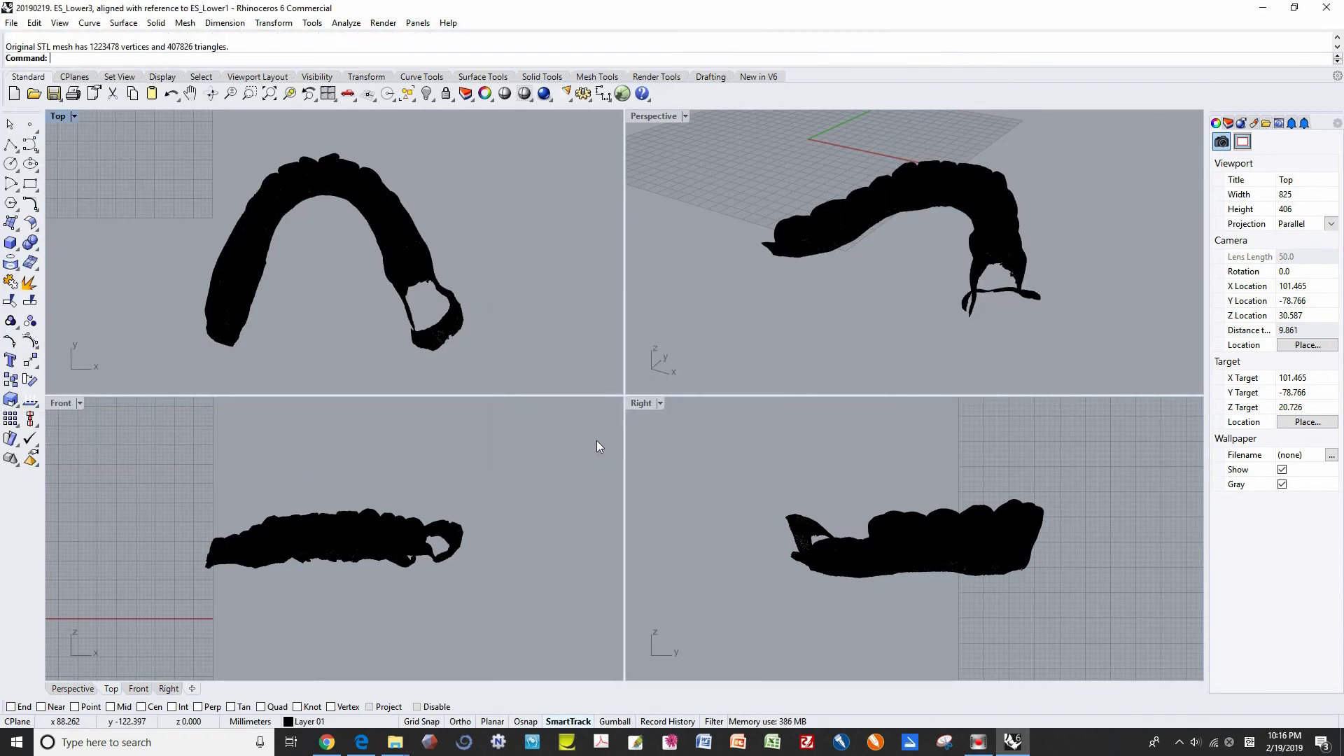
Shade both meshes in the Perspective viewport, maximize it and examine how the two jaw scans overlap
right_click_drag(868, 234, 1001, 204)
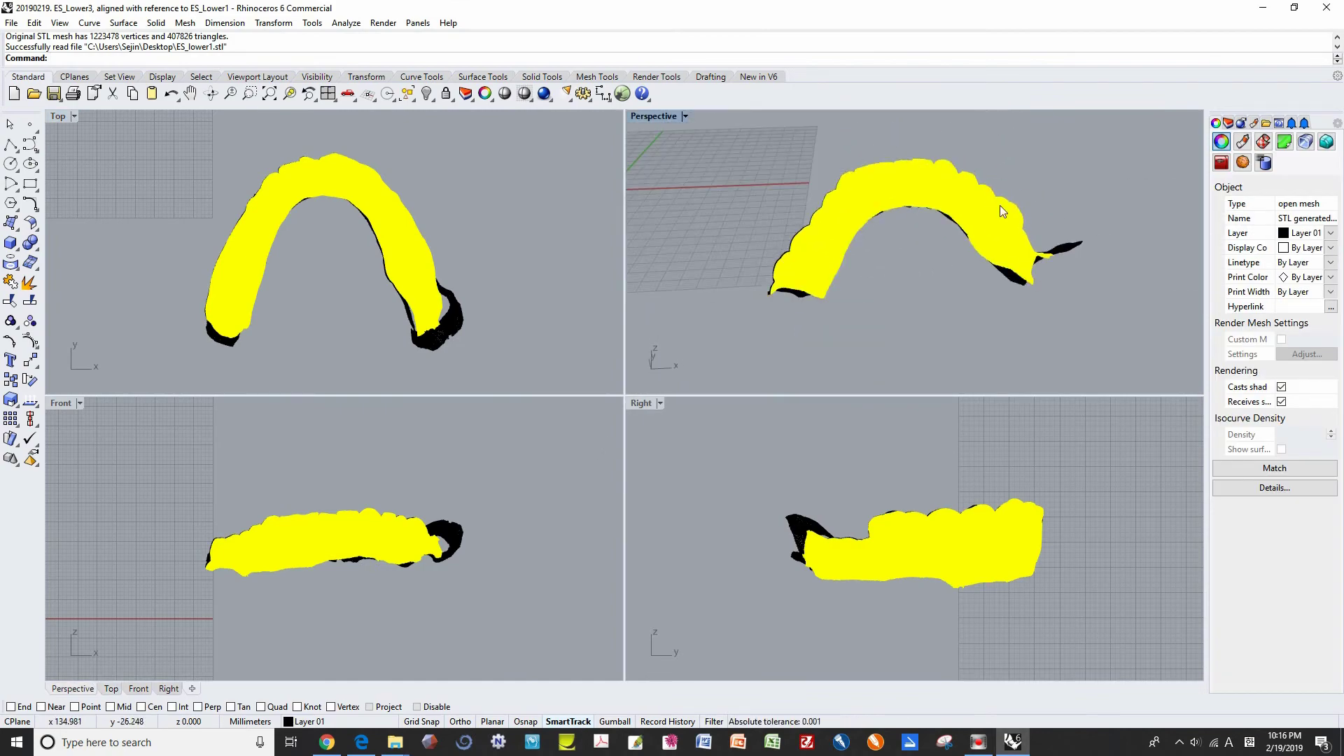
left_click(505, 93)
right_click_drag(960, 290, 420, 255)
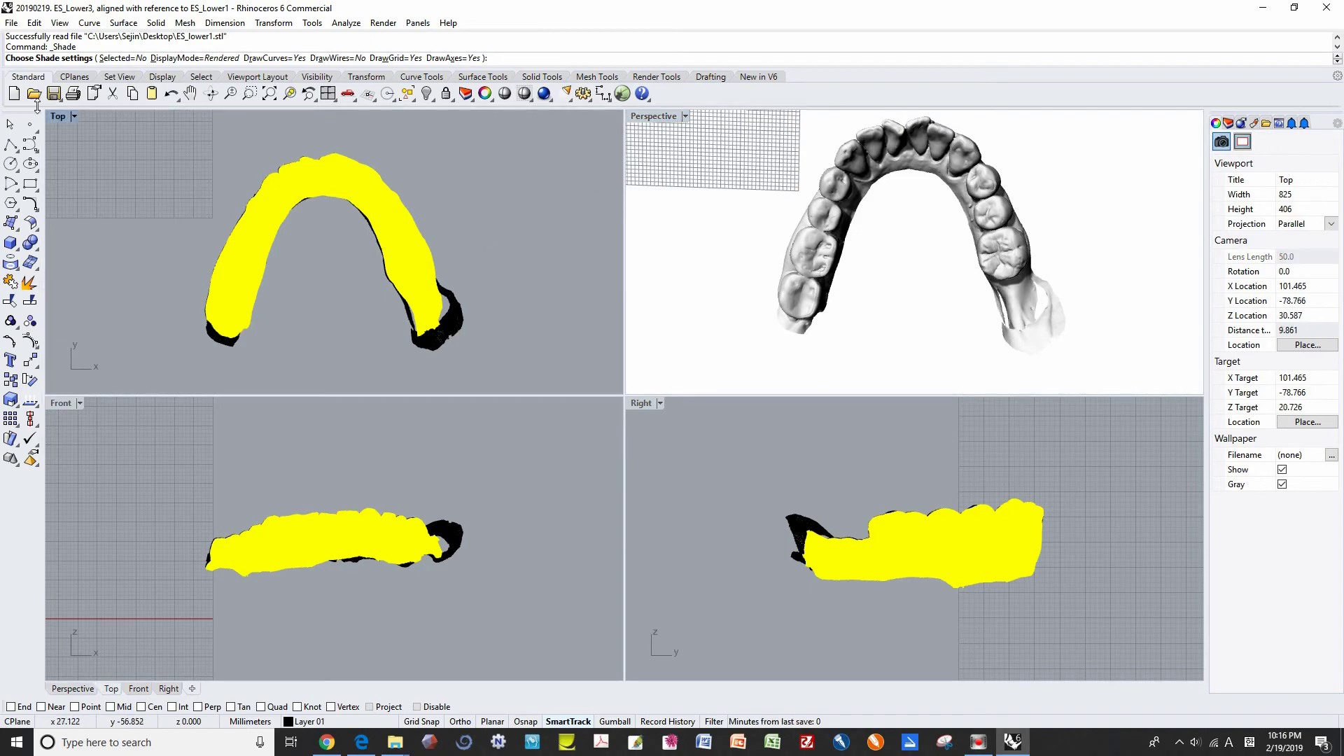
double_click(673, 116)
mouse_move(812, 296)
right_mouse_down()
mouse_move(798, 654)
mouse_move(809, 285)
right_mouse_up()
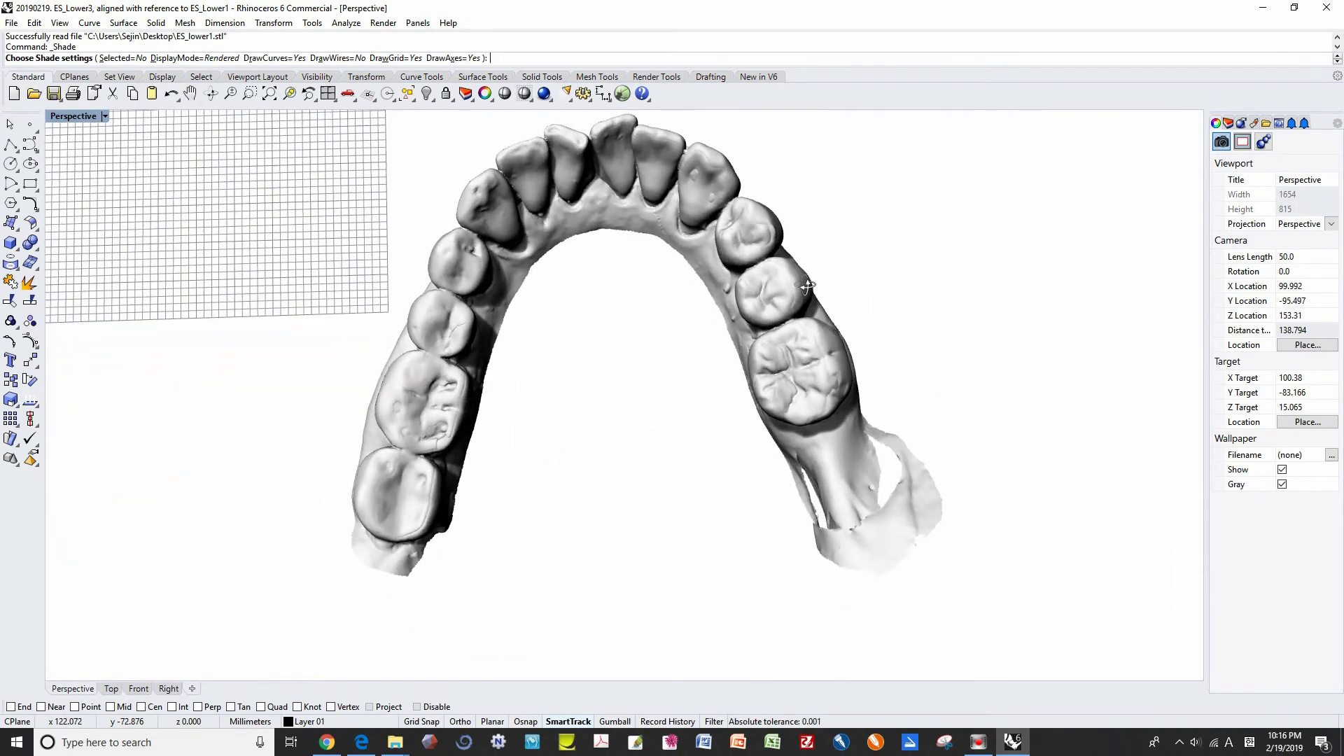
key("Escape")
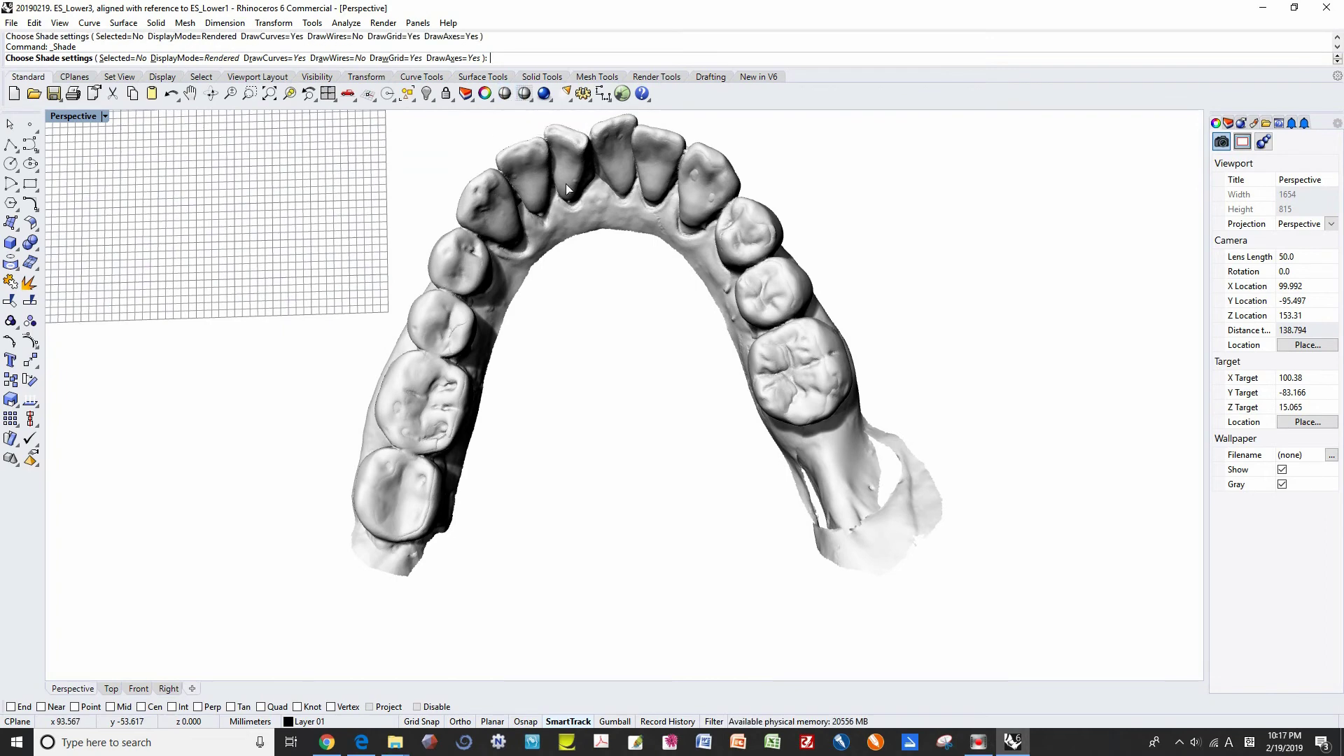
left_click(600, 194)
key("Return")
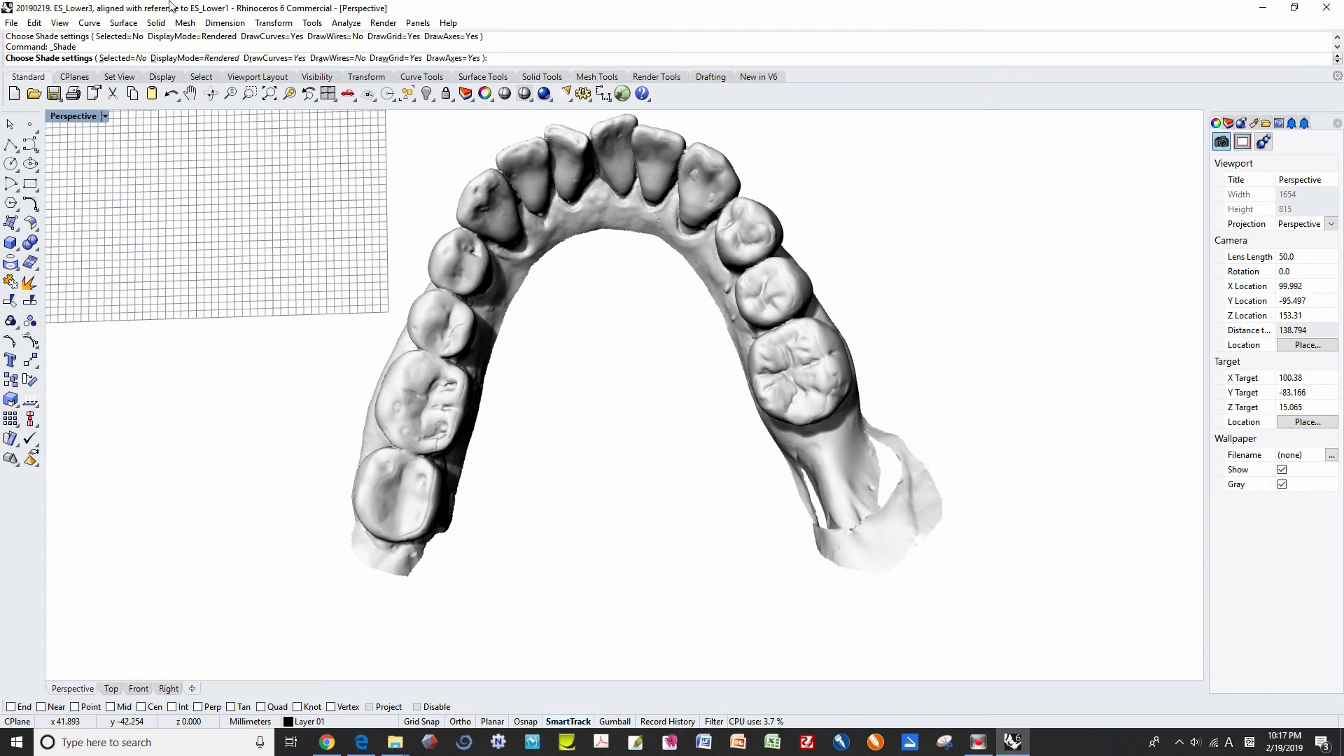
Save the model in Documents as Rhino 6 3D Models, named "20190219. ES_Lower3, aligned with reference to ES_Lower1 (ES_Lower1 and ES_Lower3)"
left_click(11, 23)
left_click(42, 90)
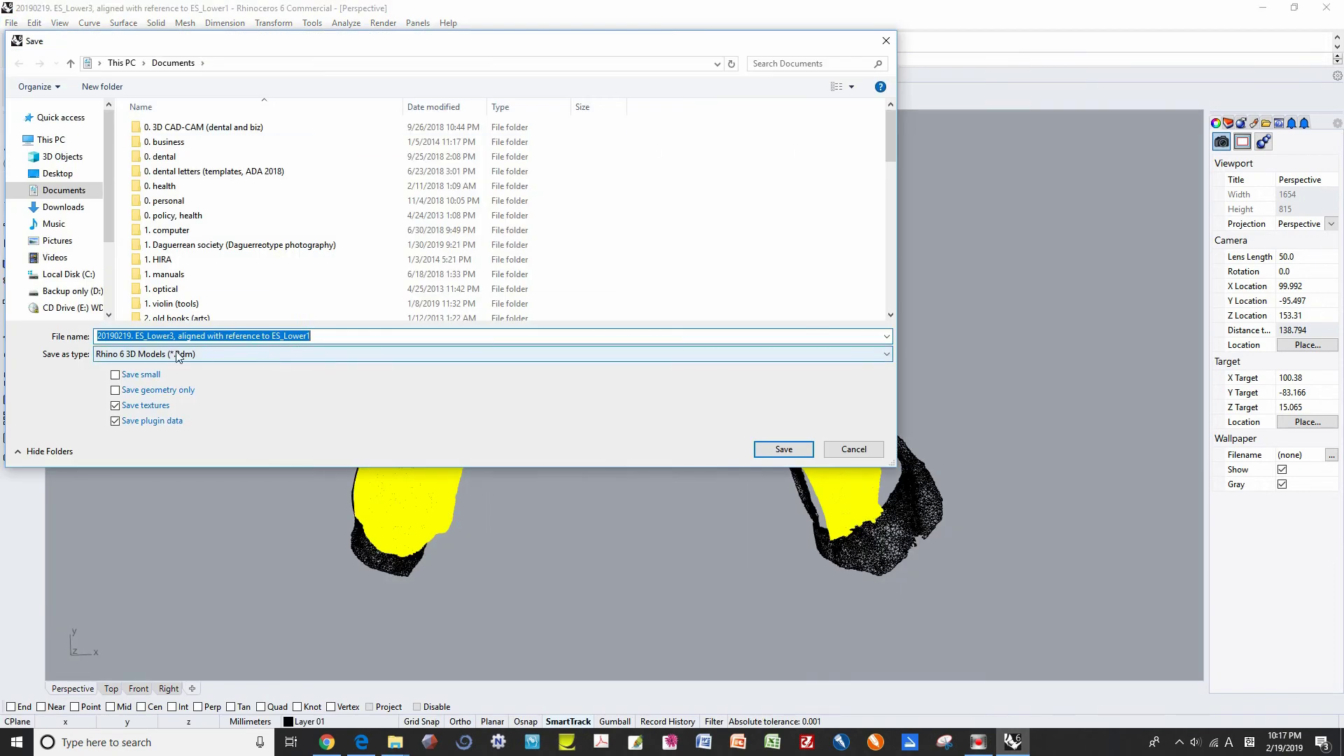
left_click(315, 336)
type("(ES_lower1 and lower3")
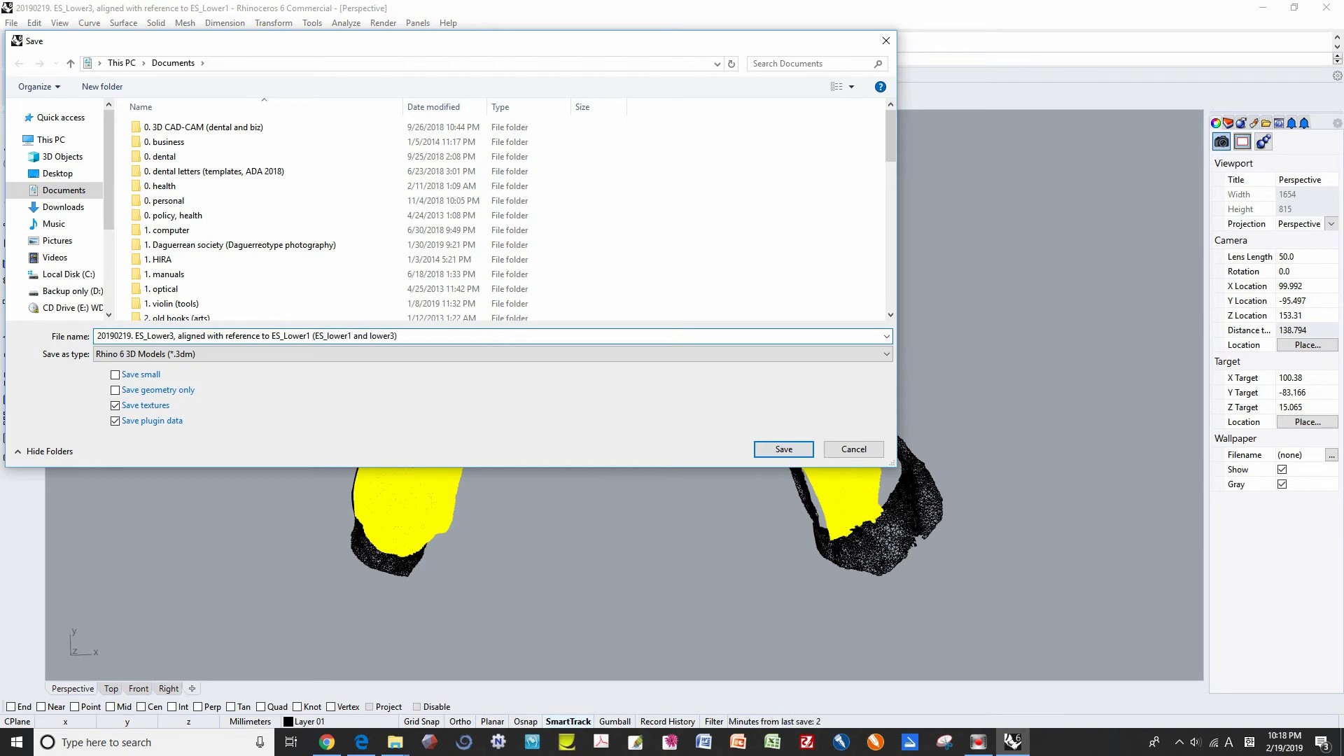
key("BackSpace")
type("L")
type("ES_L")
left_click(784, 448)
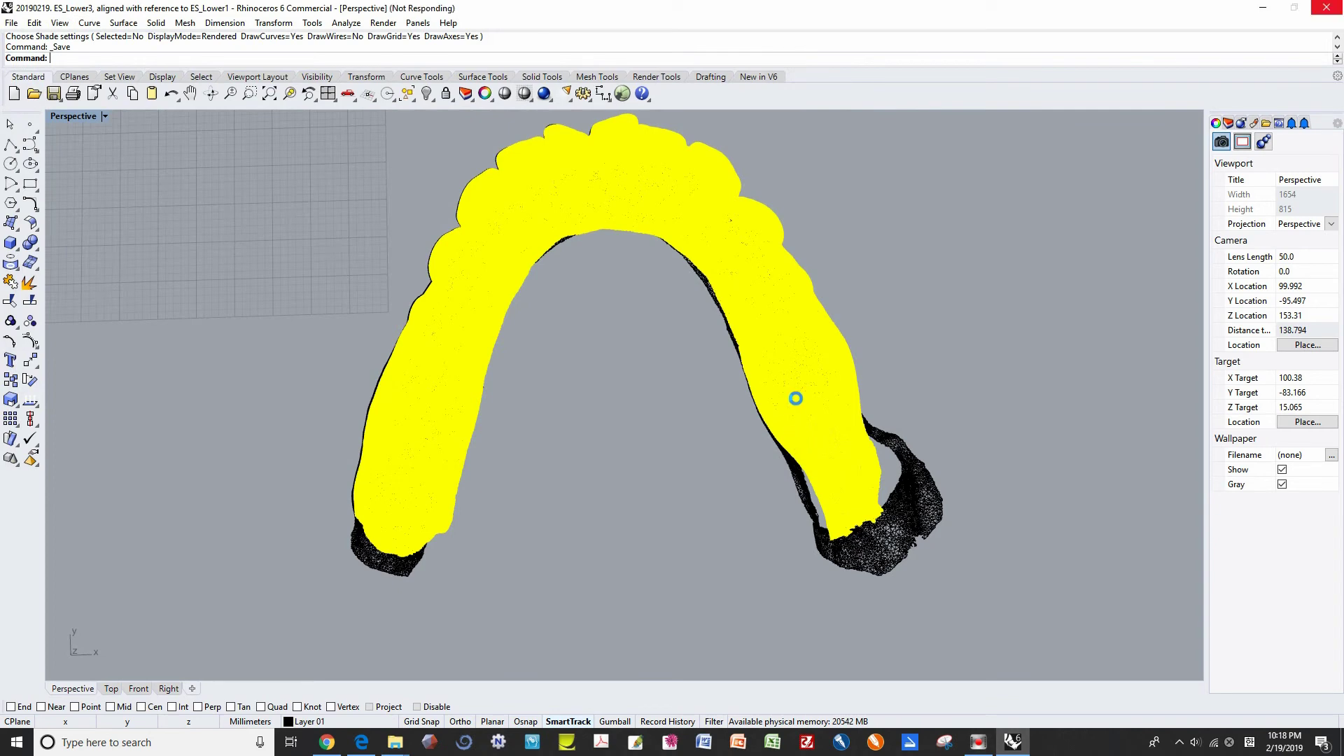
left_click(11, 23)
mouse_move(102, 209)
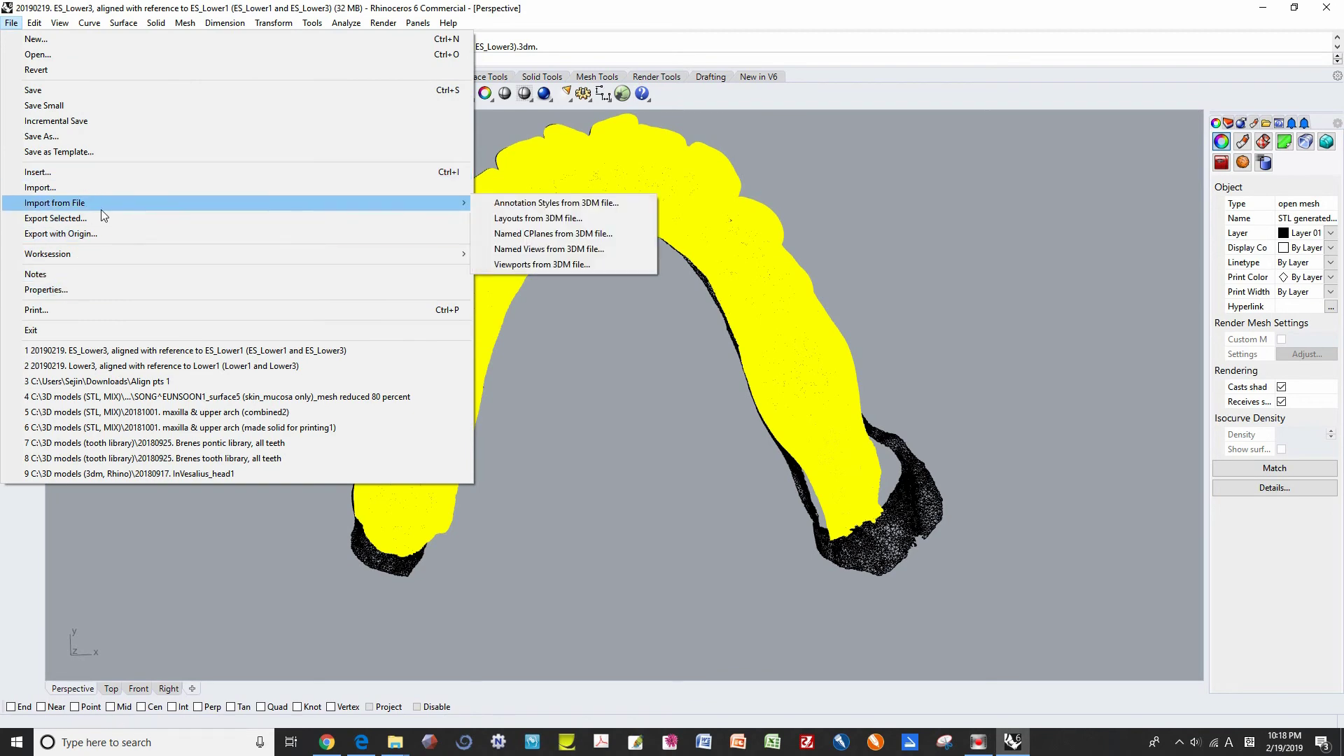
left_click(665, 340)
left_click(648, 216)
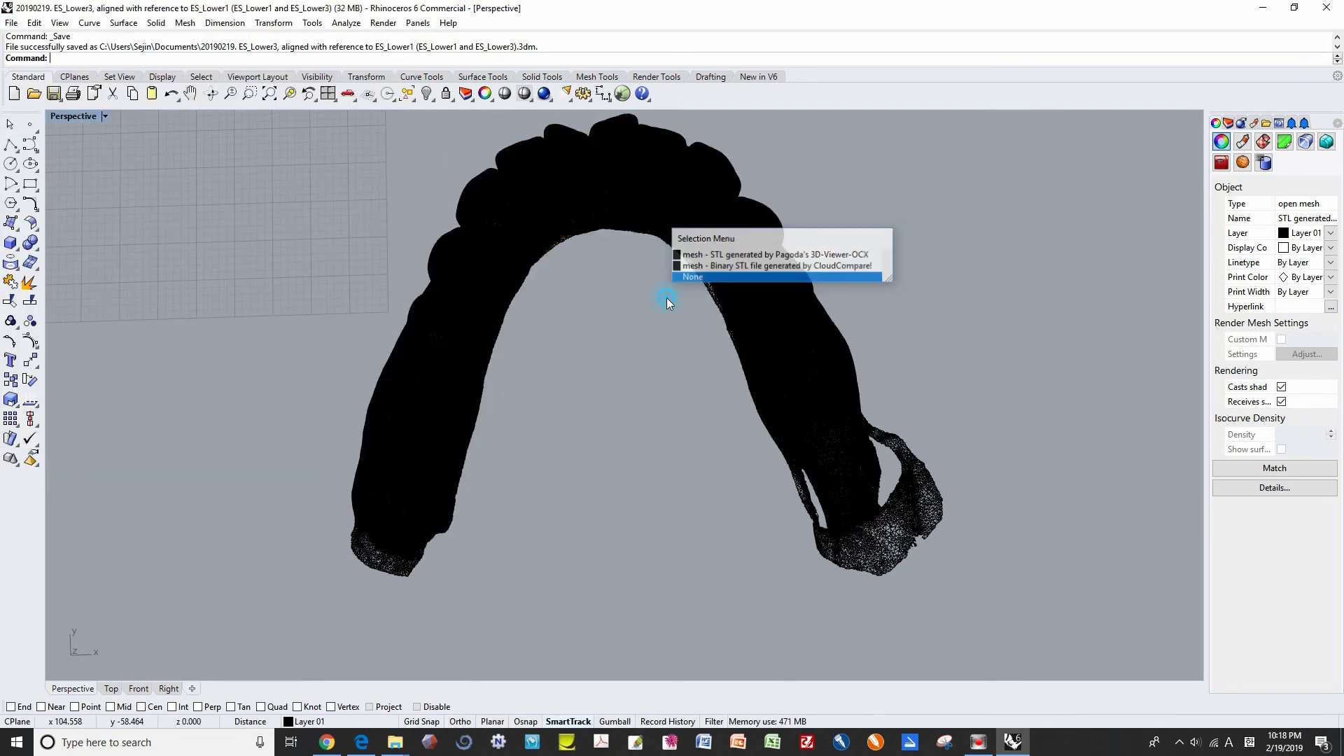
left_click(665, 294)
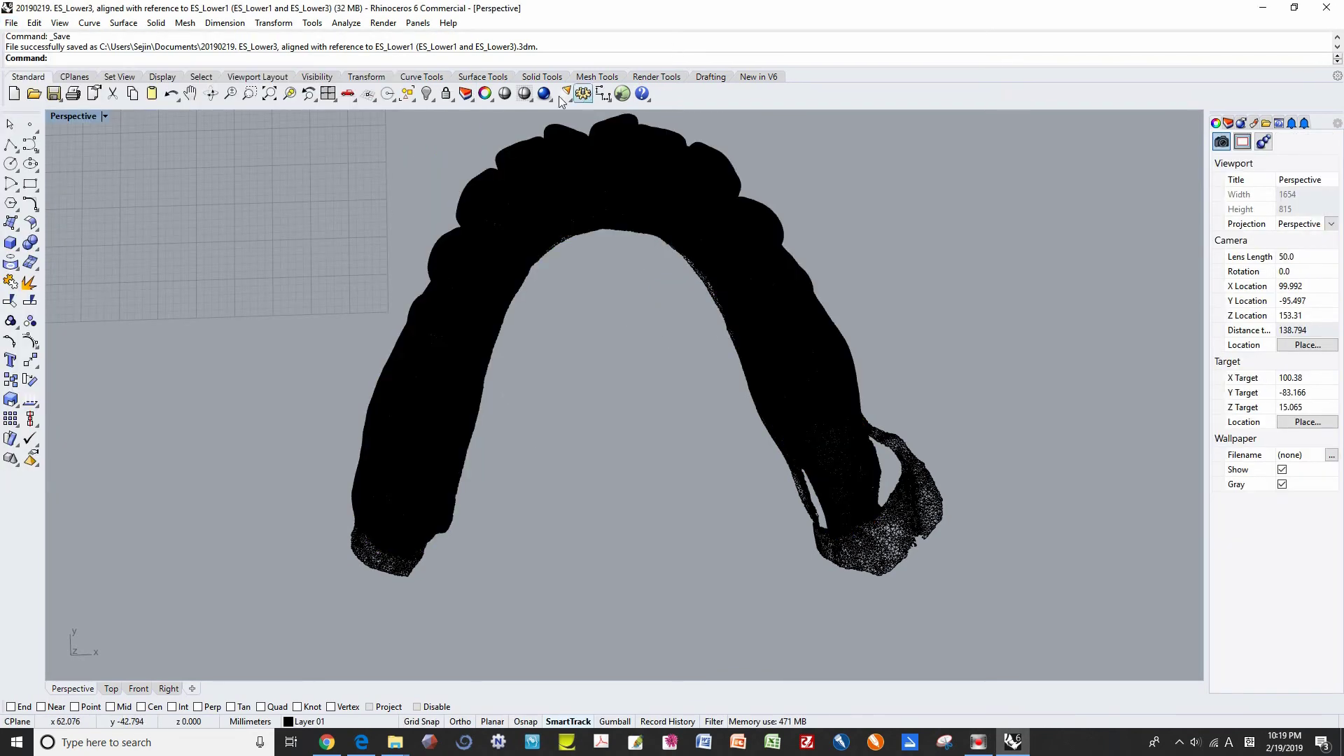
Restore the four-viewport layout and shade the Perspective viewport
left_click(105, 116)
left_click(102, 132)
left_click(504, 93)
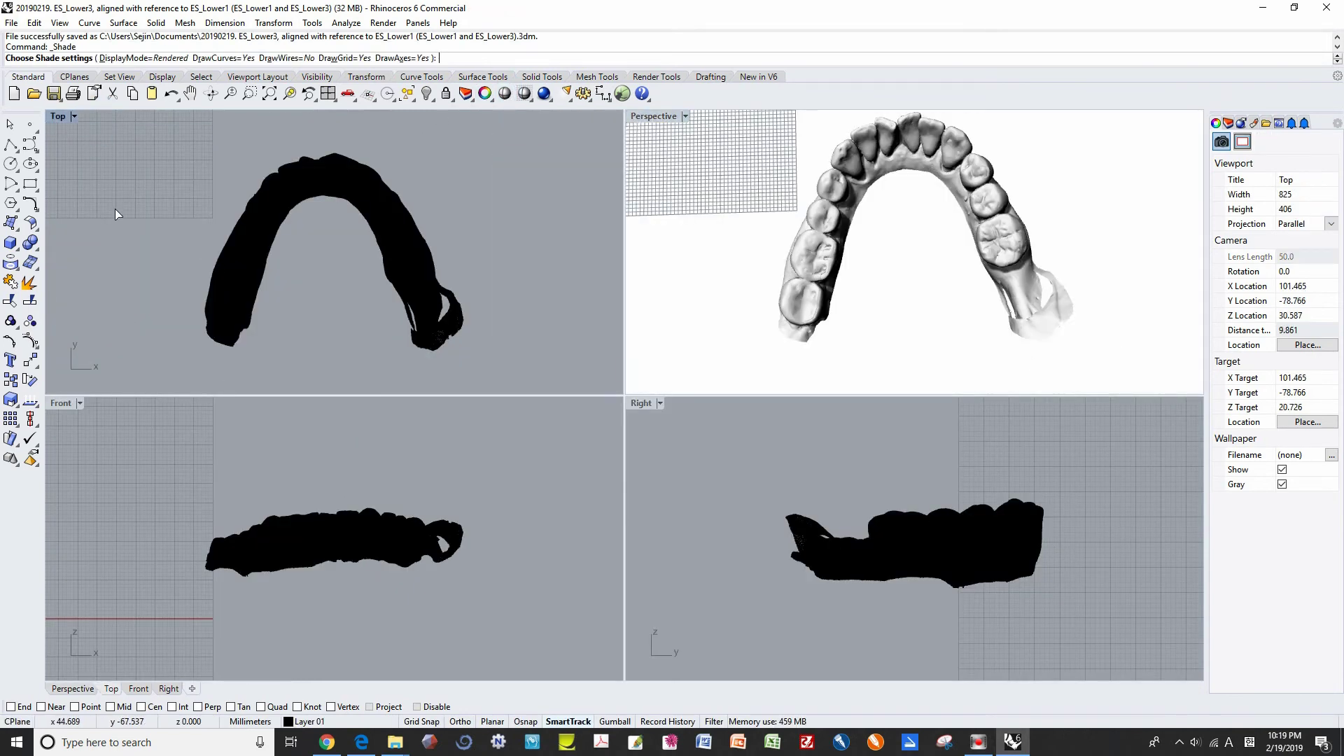
left_click(11, 23)
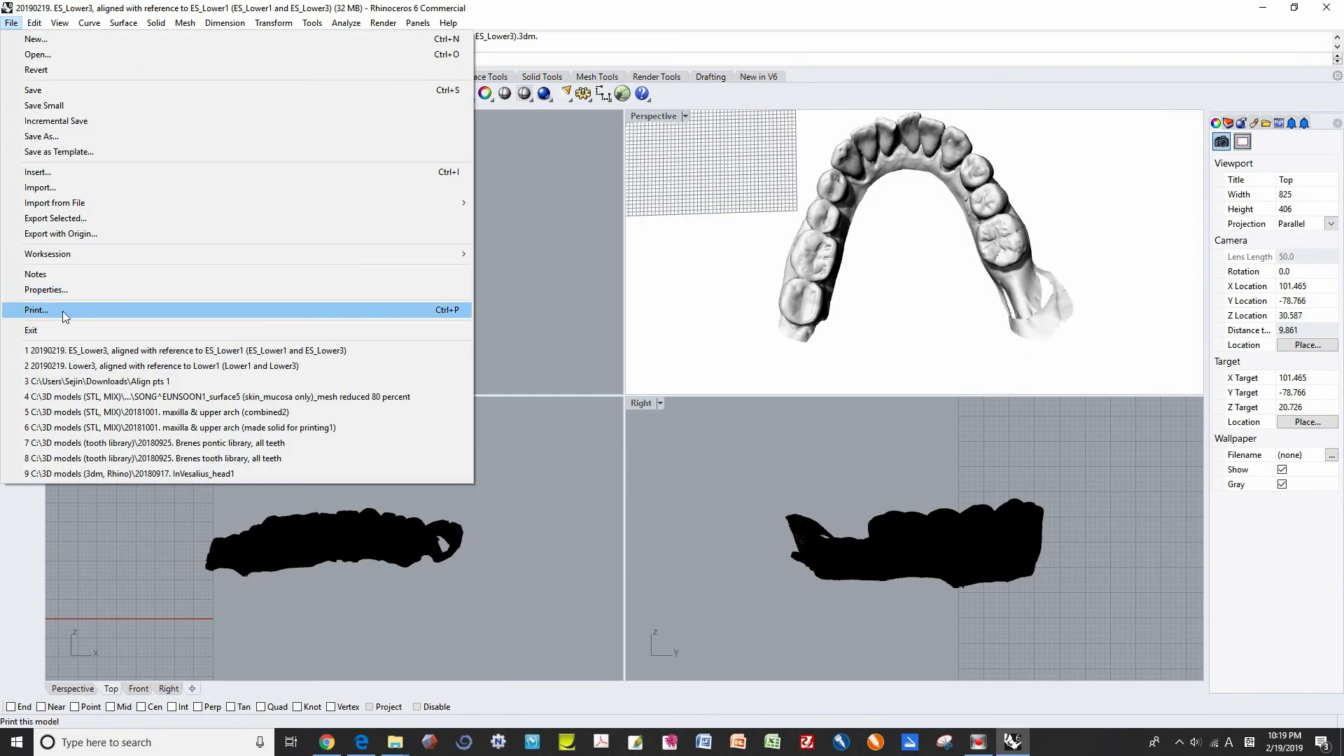
left_click(92, 216)
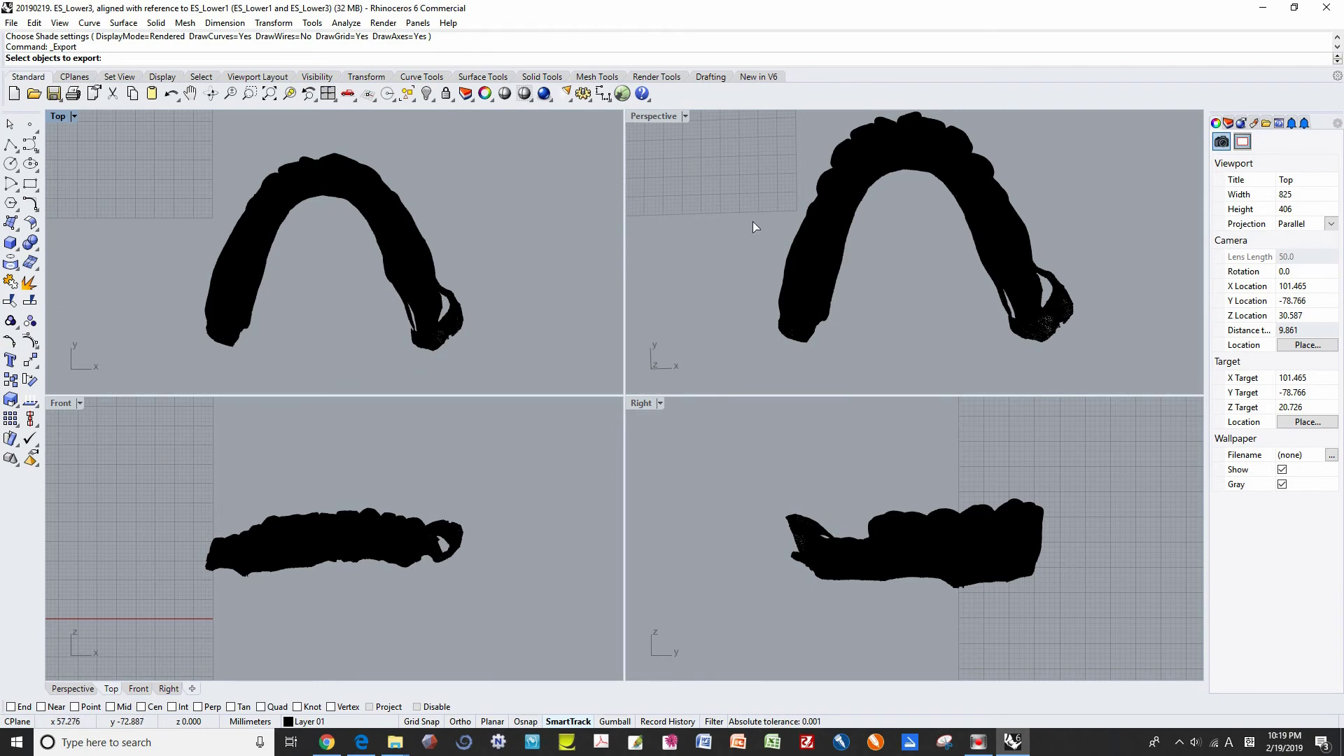
left_click(1046, 305)
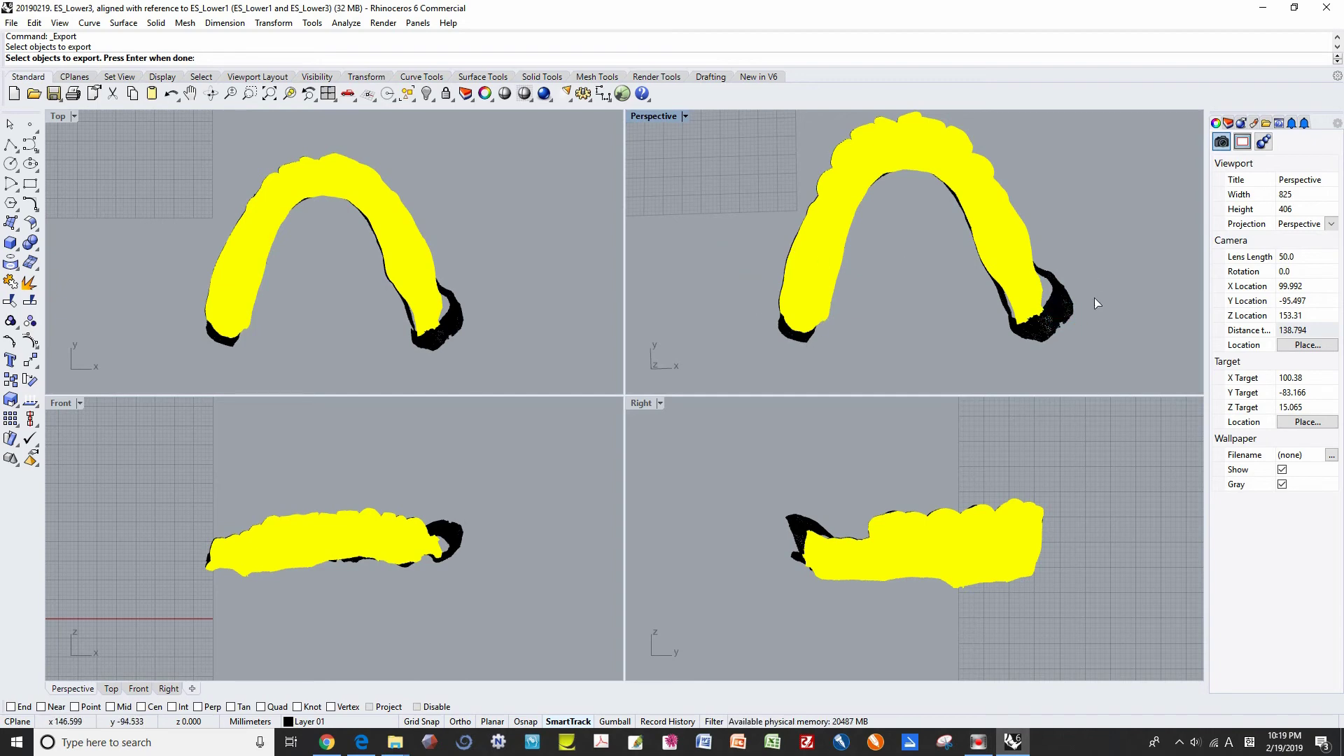
key("Escape")
Select both jaw meshes and set up their export as STL (Stereolithography) in the Documents folder
left_click(1061, 308)
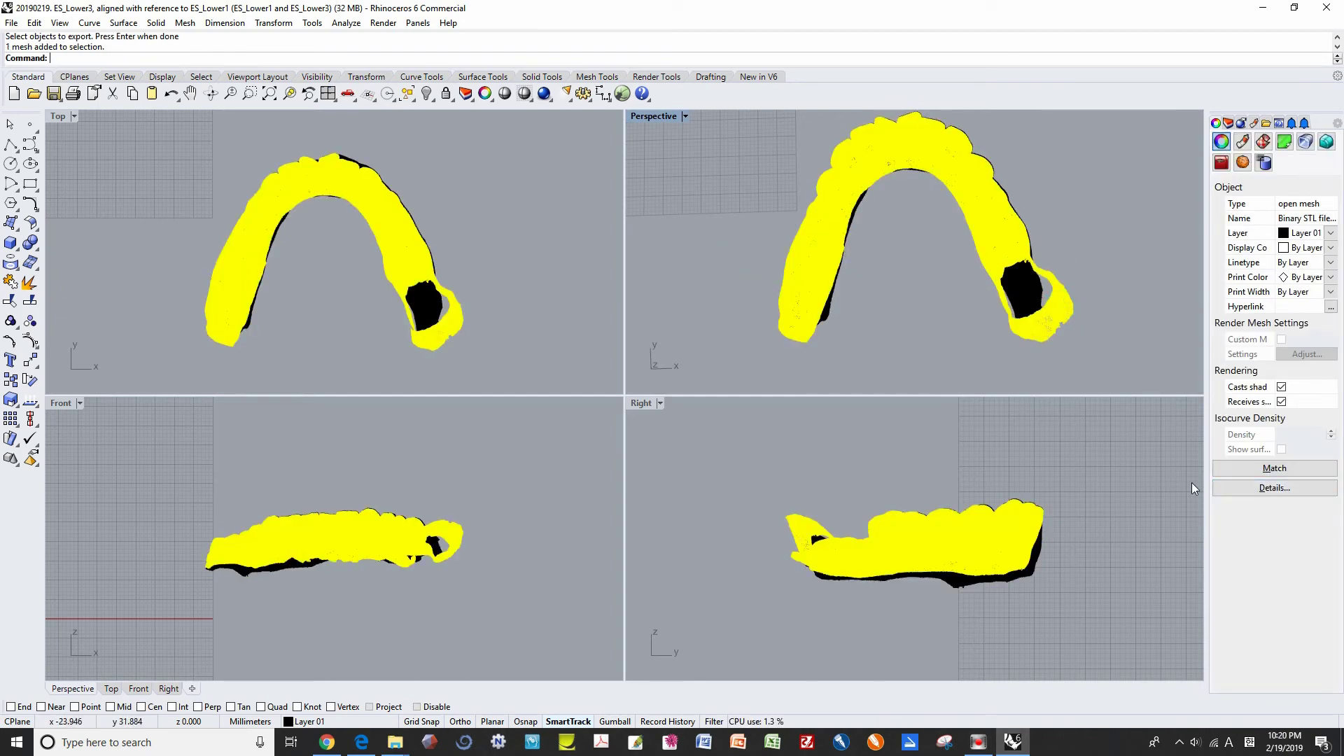
left_click(1019, 294, "shift")
left_click(11, 22)
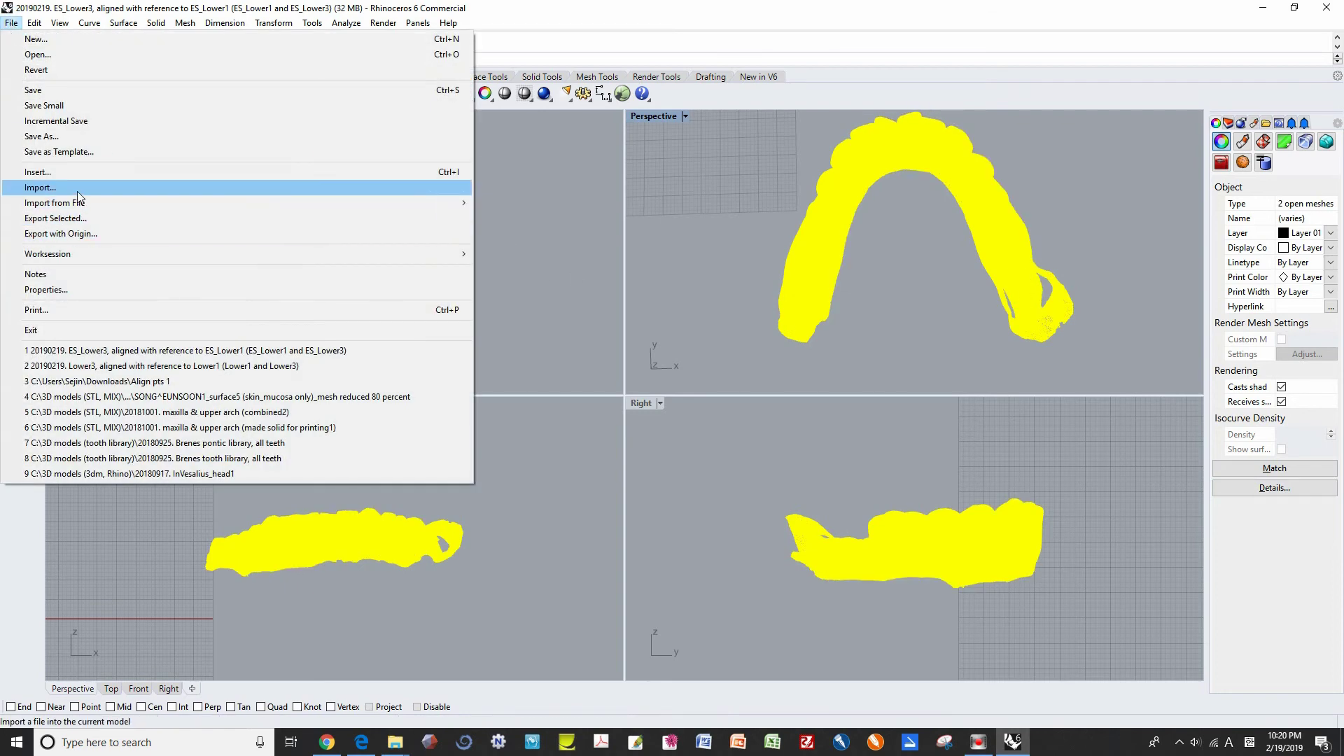
left_click(95, 220)
left_click(154, 353)
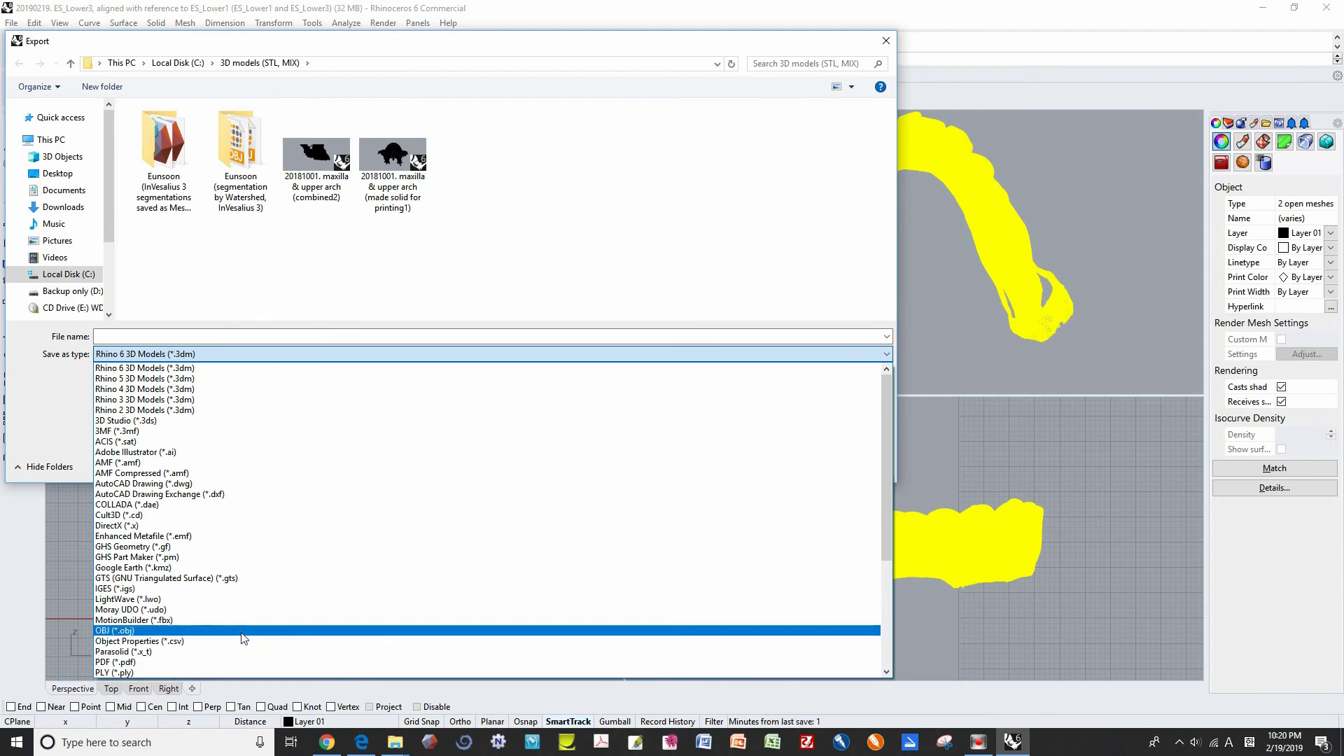
scroll(278, 582, "down", 5)
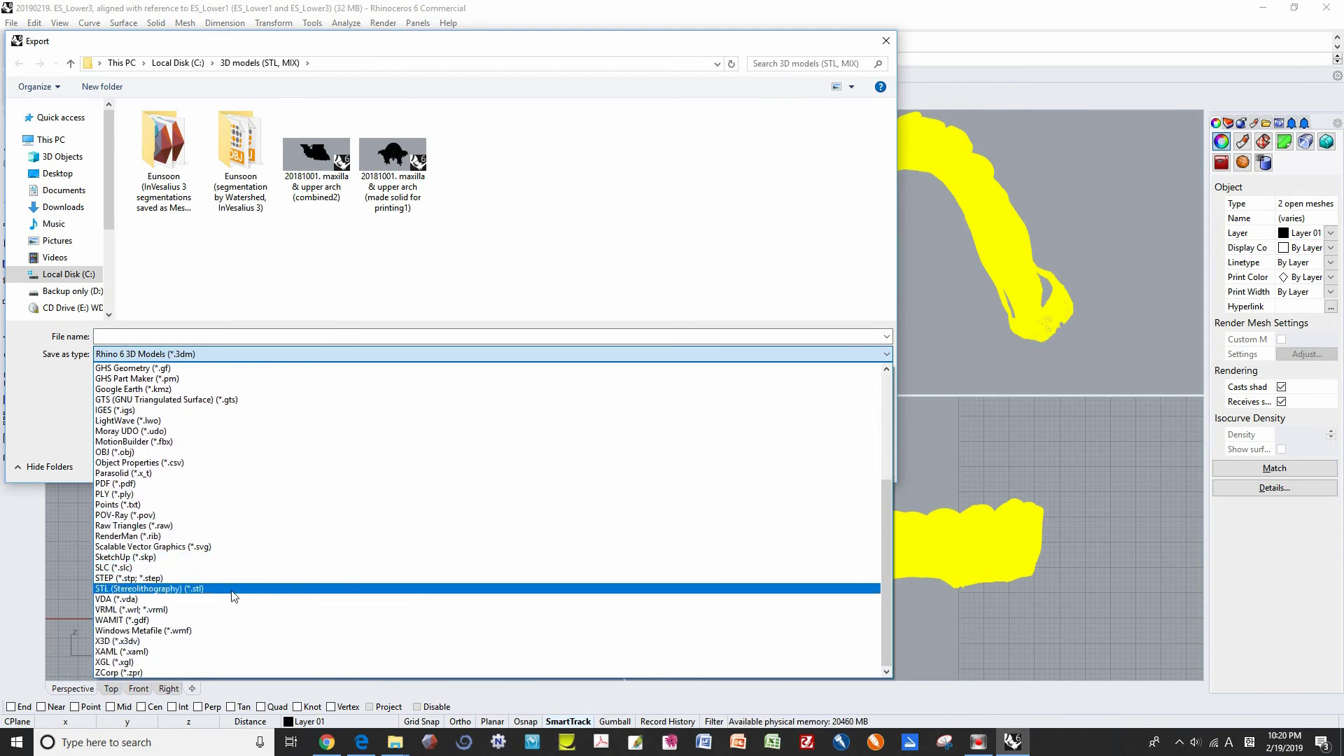
left_click(278, 588)
left_click(64, 190)
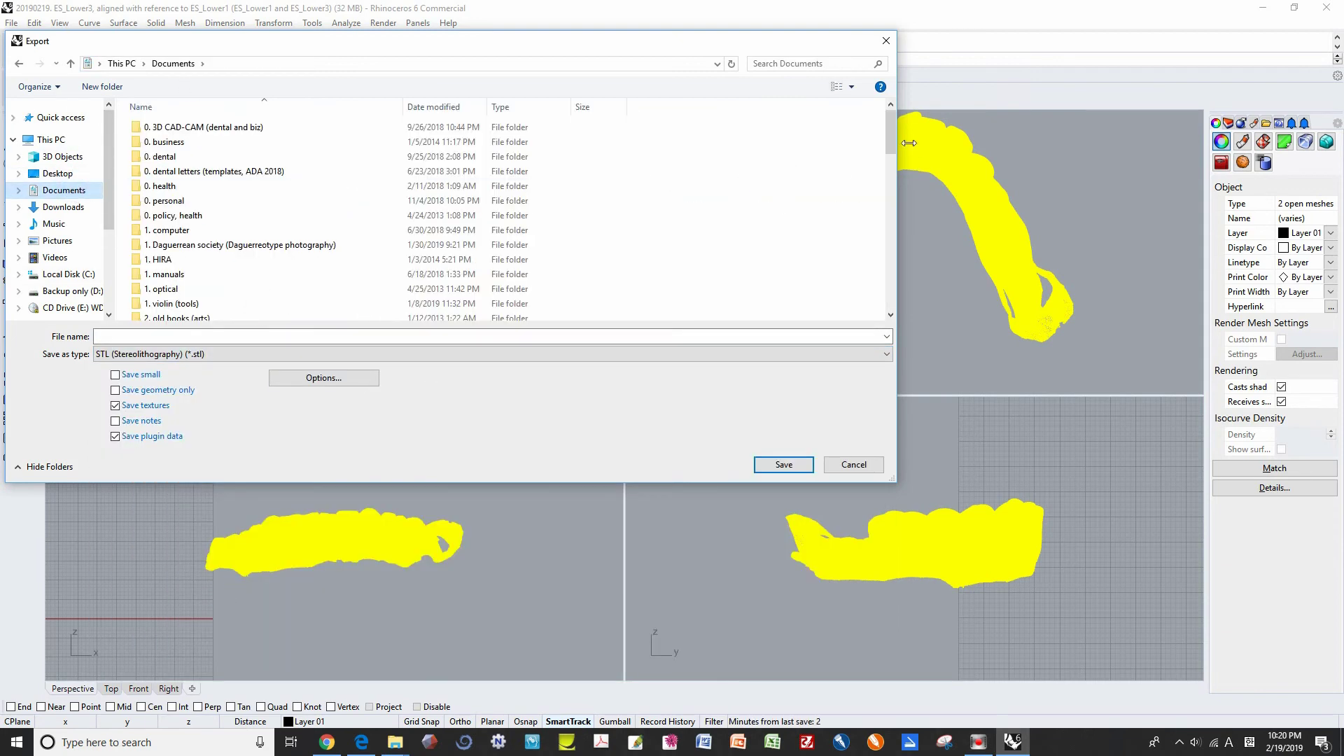
Name the export "20190219. ES_Lower3, aligned with reference to ES_Lower1 (both)", save it and deselect the meshes
left_click(270, 332)
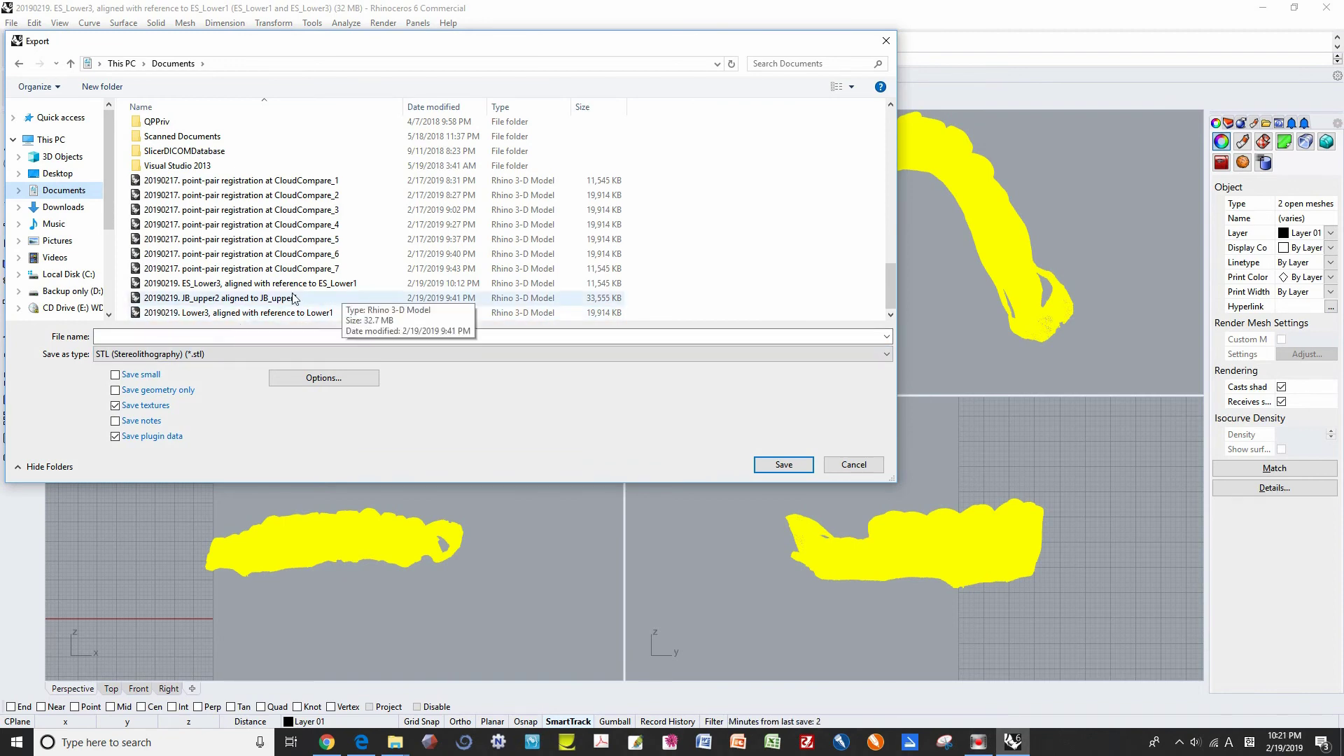
left_click(335, 285)
left_click(332, 336)
type("(both")
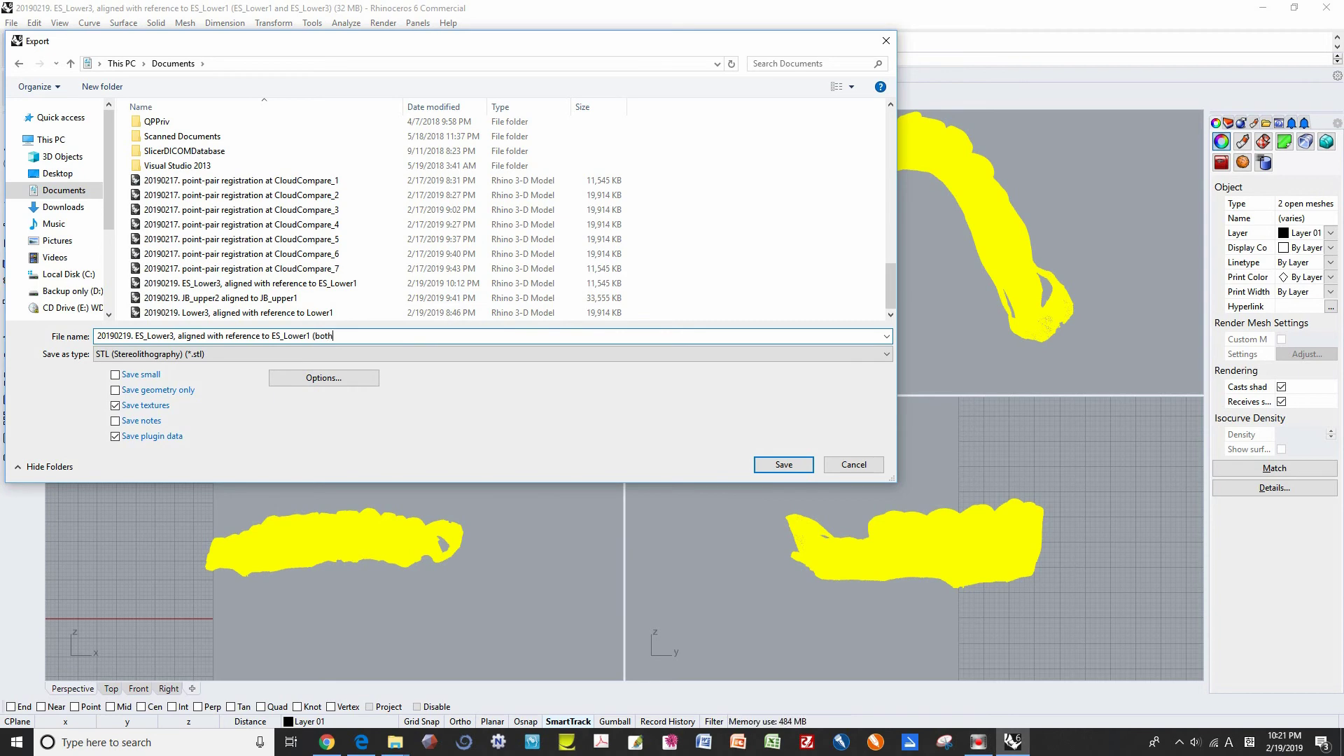
left_click(759, 464)
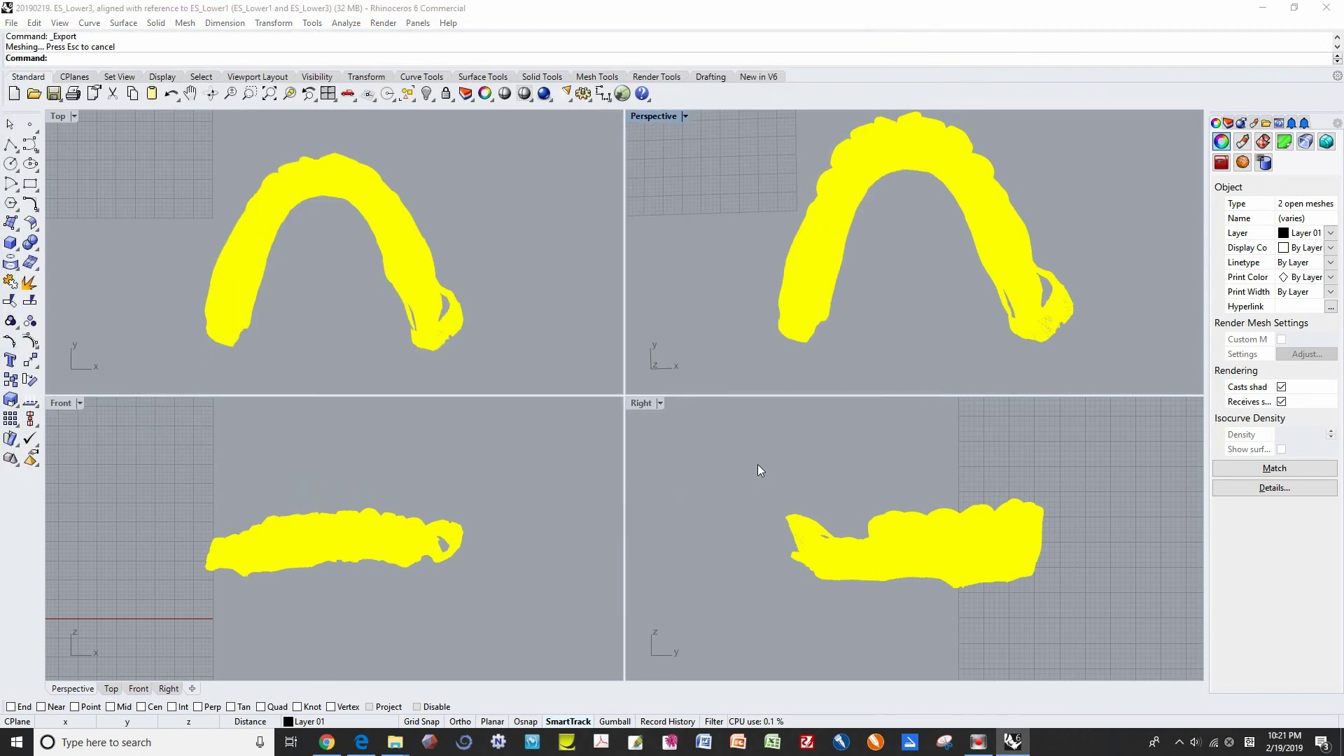
left_click(557, 425)
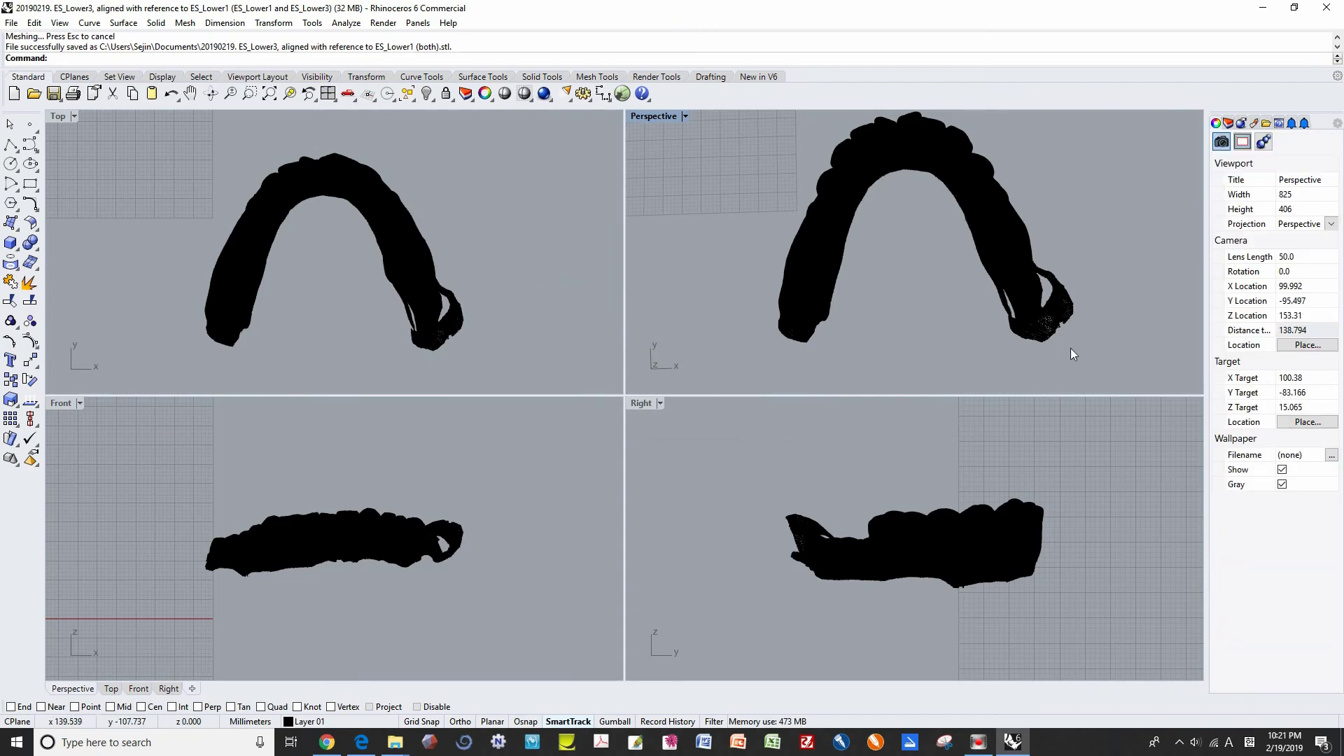
Exit Rhinoceros and launch Autodesk Meshmixer
left_click(11, 22)
left_click(56, 330)
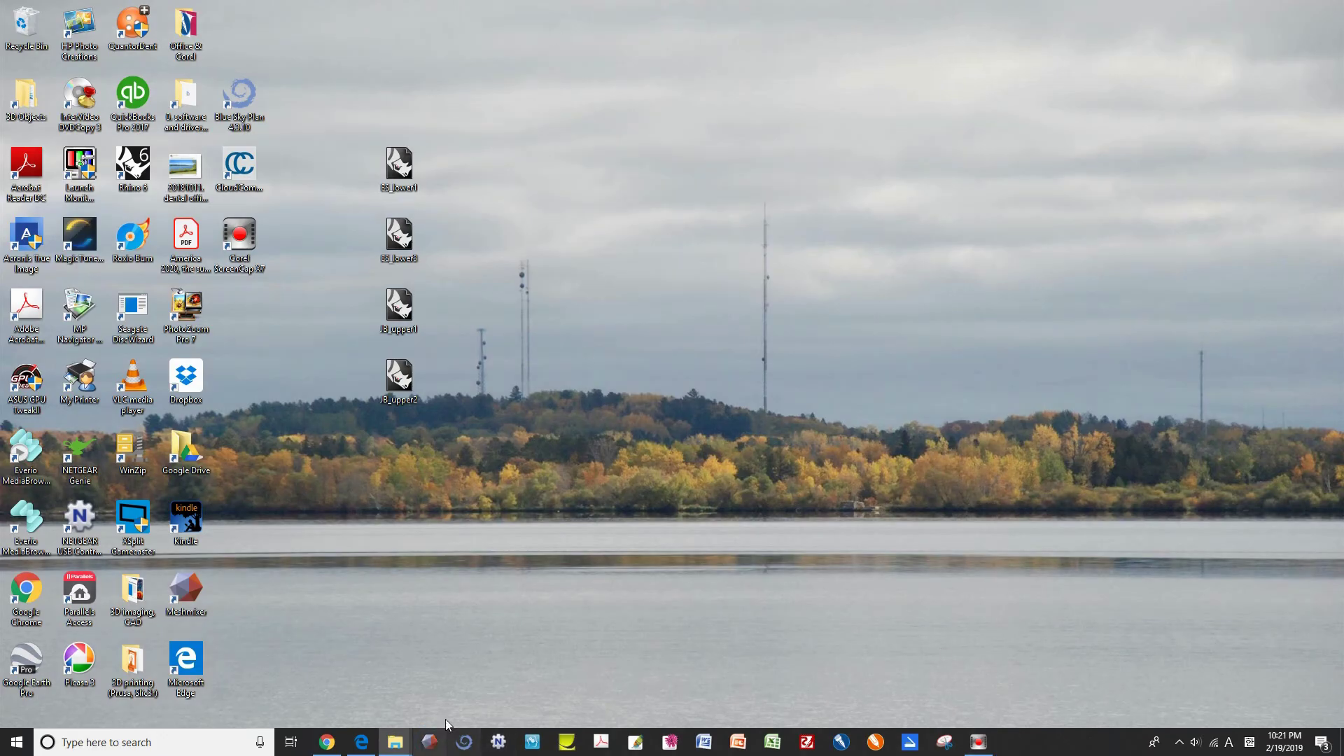
left_click(429, 742)
Import the STL "20190219. ES_Lower3, aligned with reference to ES_Lower1 (both)" from the Documents folder
left_click(569, 324)
left_click(170, 188)
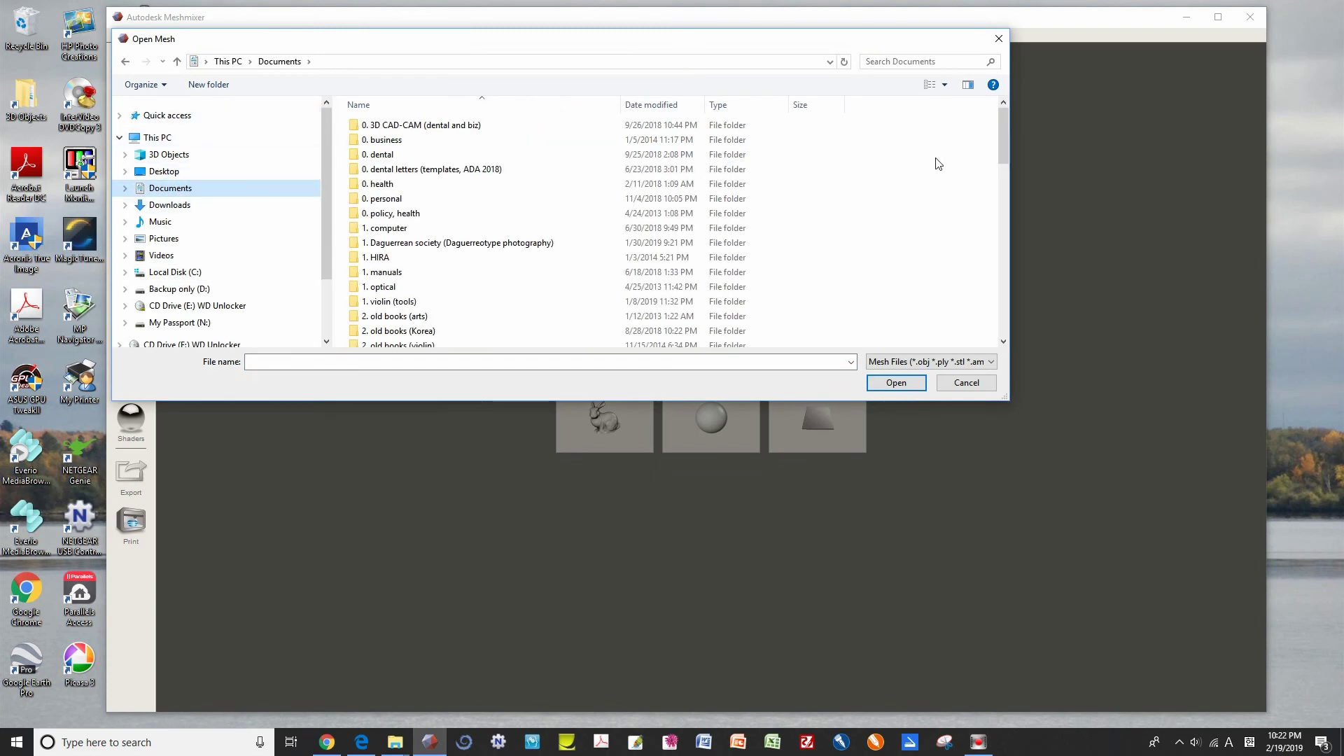
scroll(938, 163, "down", 10)
double_click(448, 309)
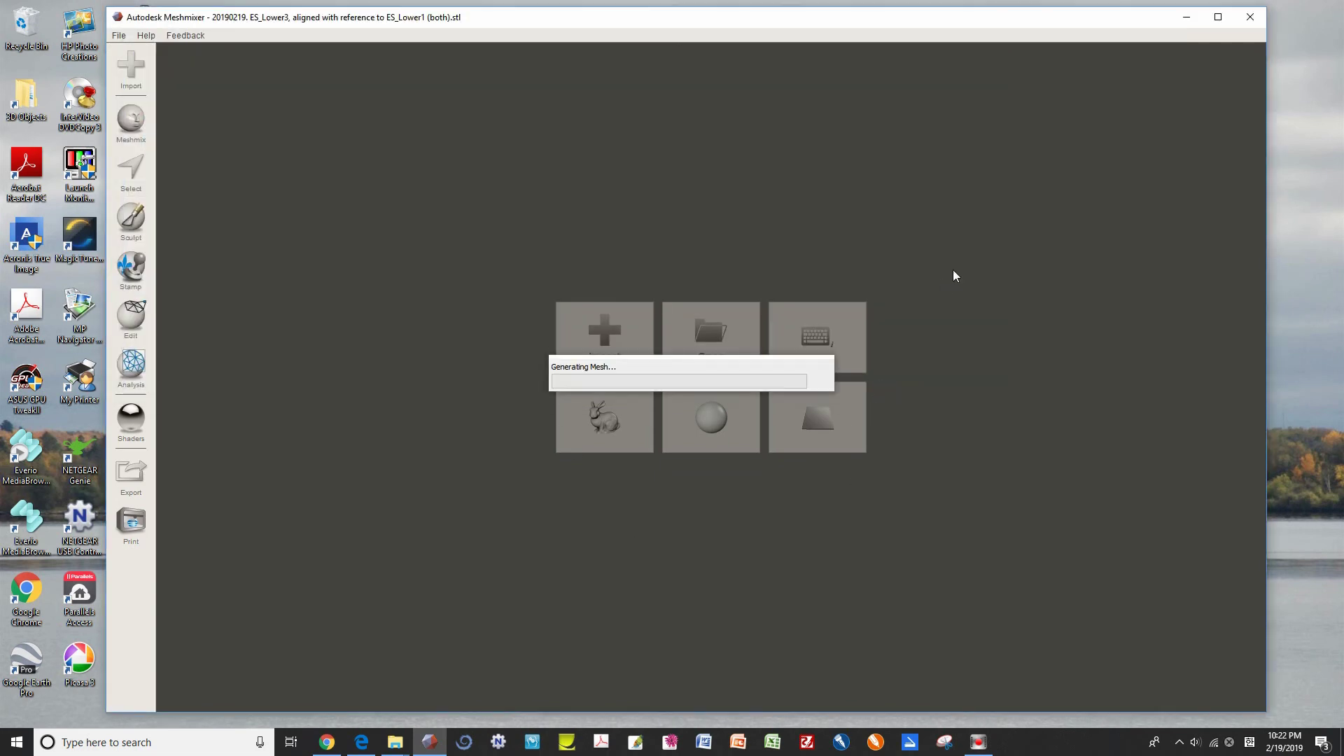
right_click_drag(820, 391, 510, 394)
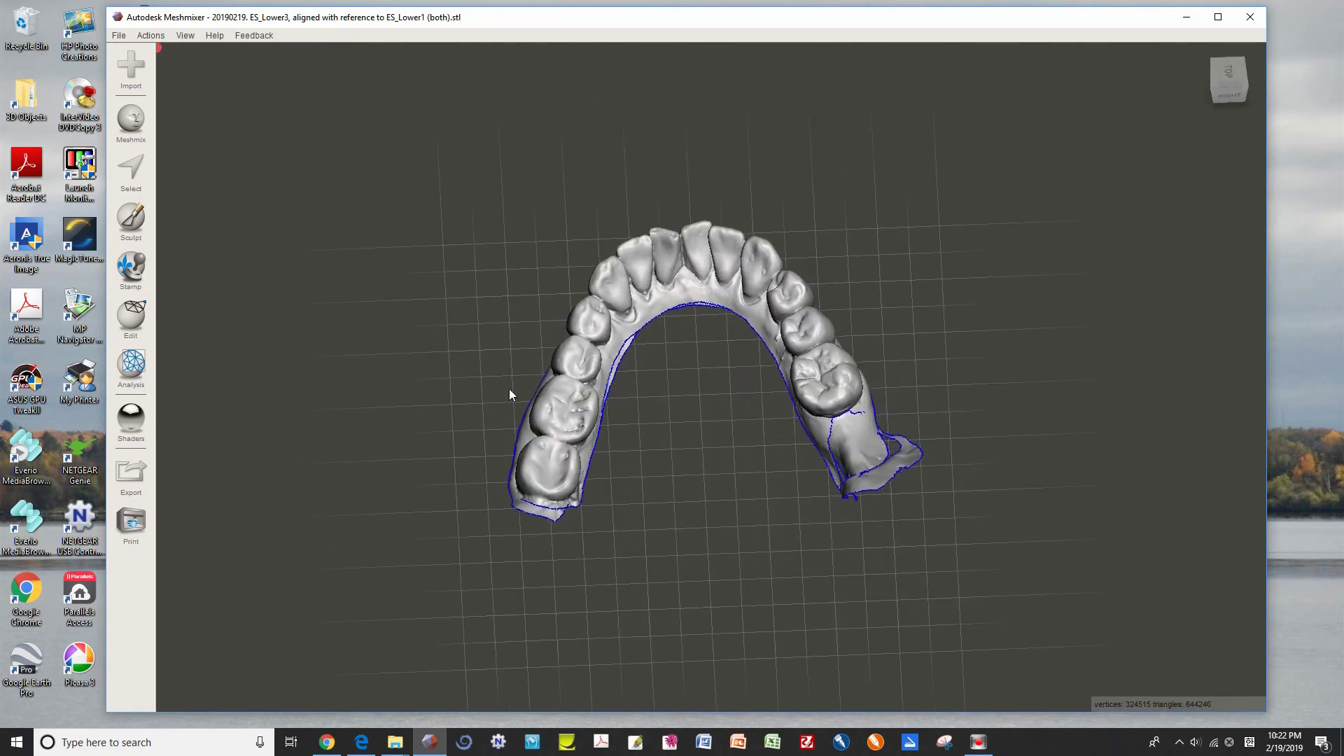
left_click(129, 336)
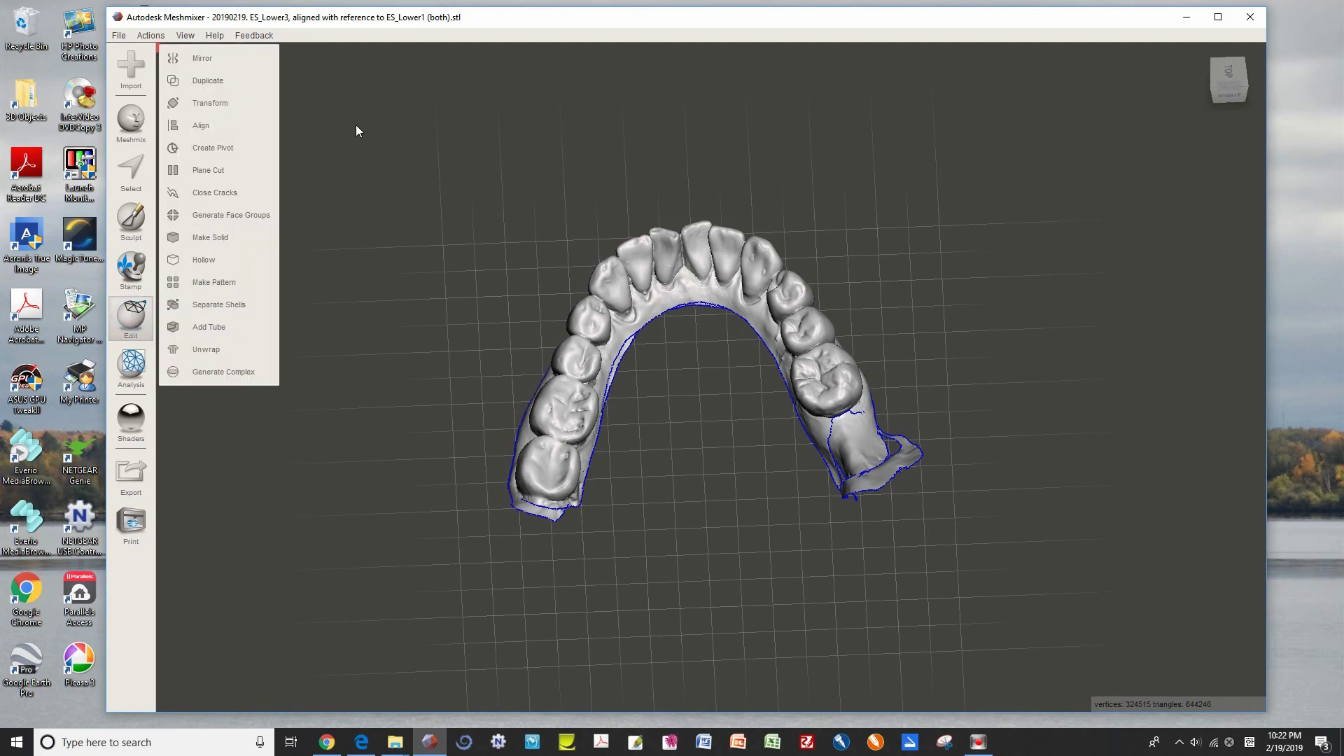
left_click(210, 237)
left_click(224, 326)
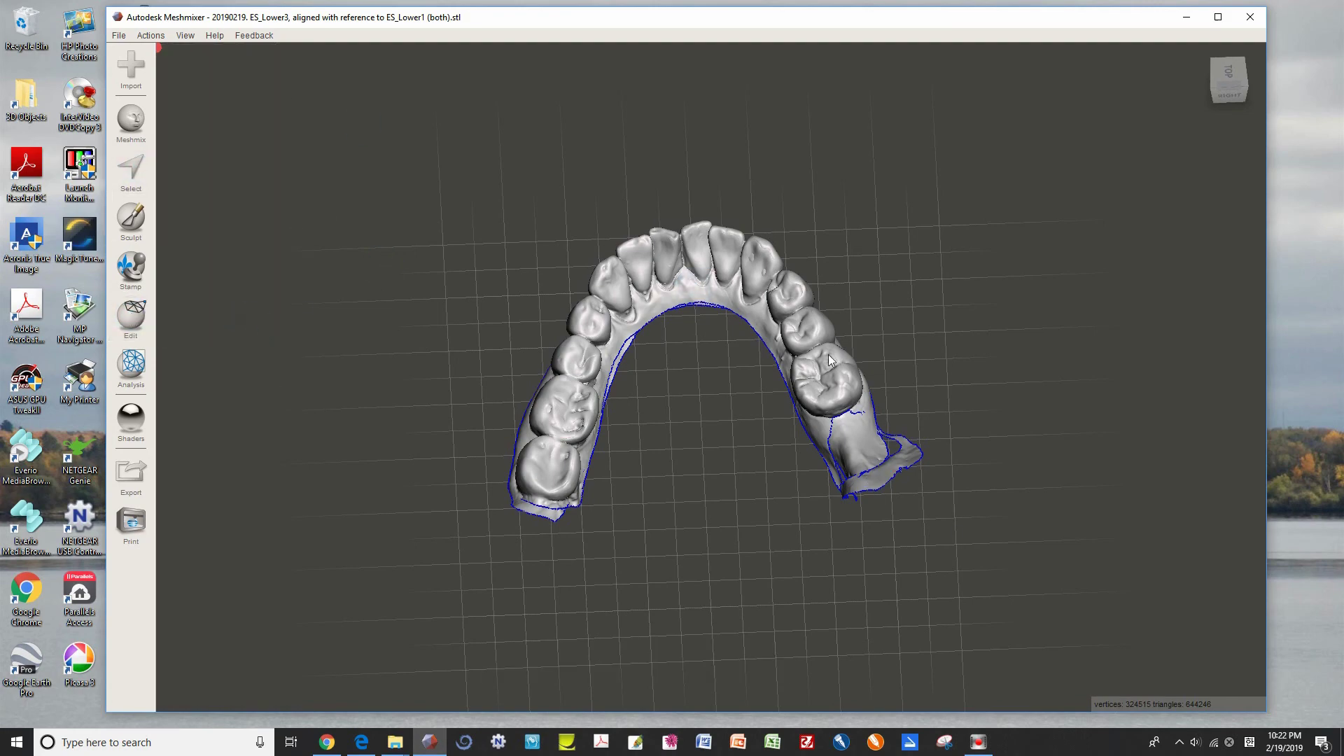
right_click_drag(805, 420, 591, 217)
left_click(119, 35)
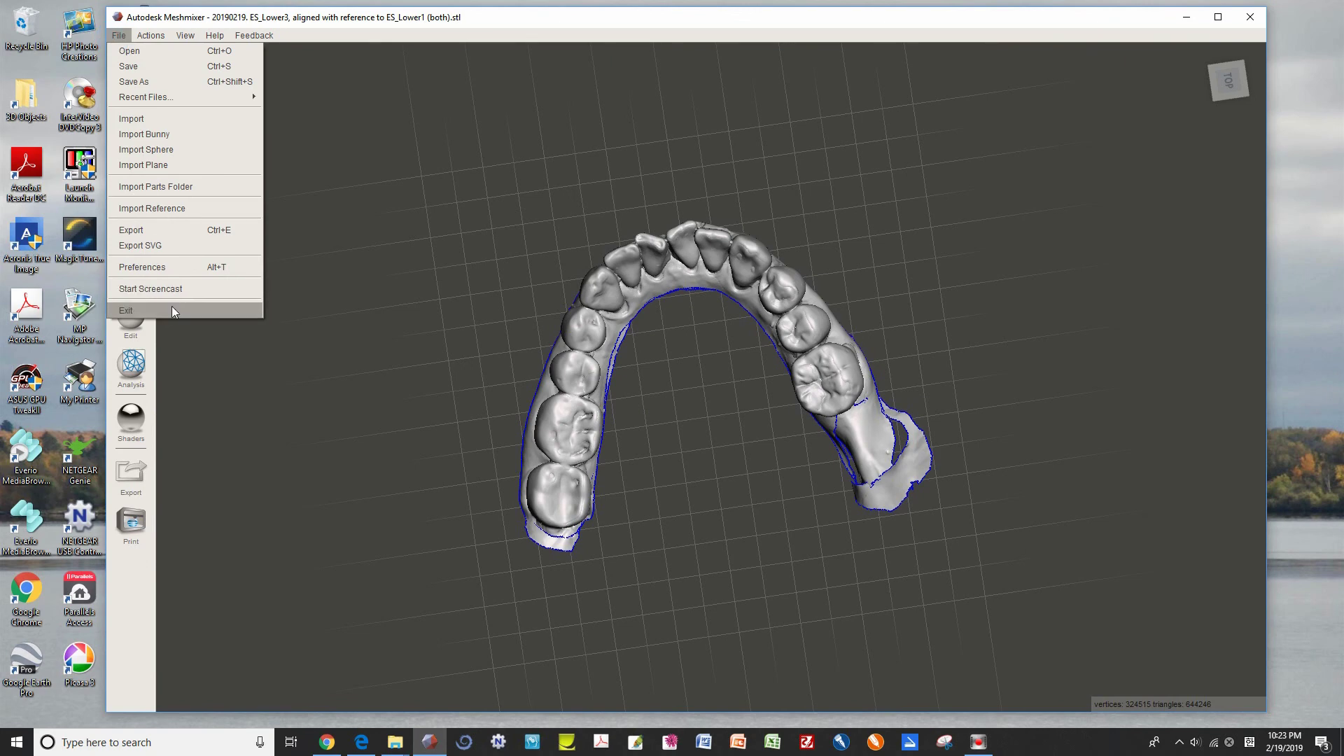
left_click(147, 51)
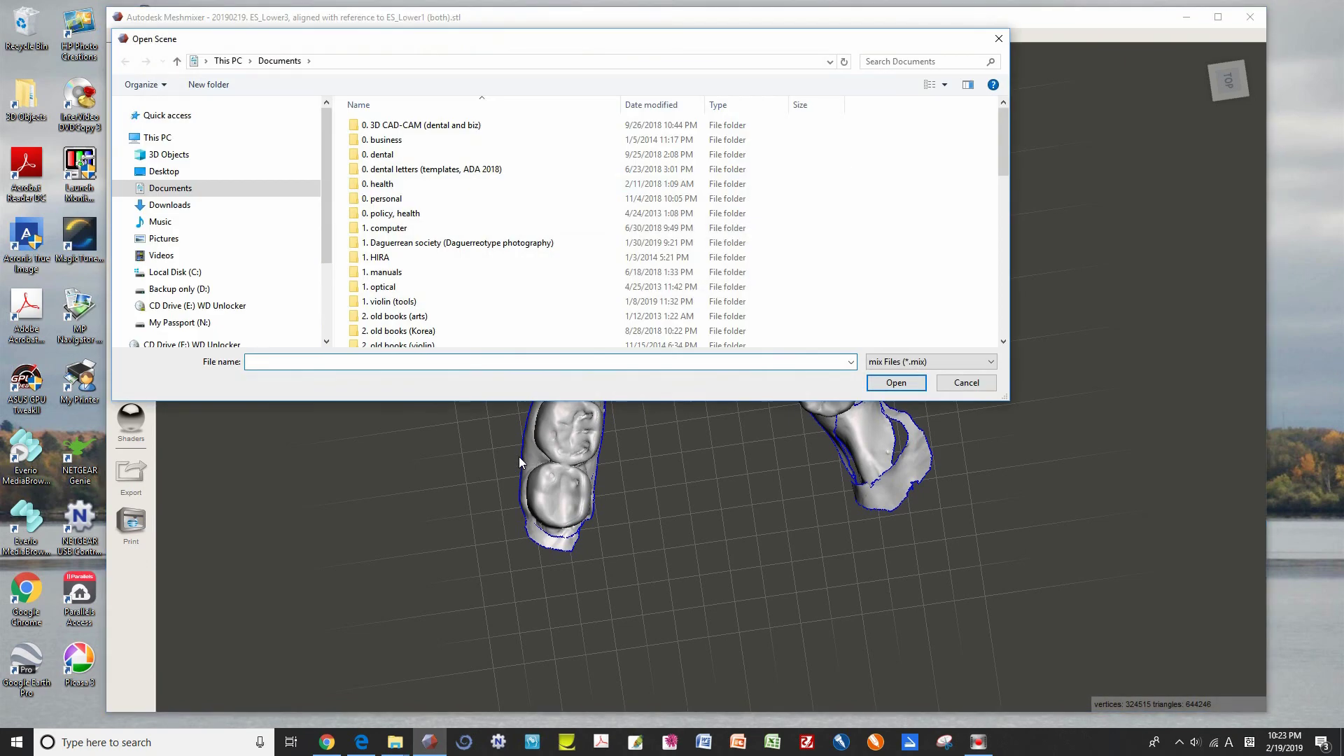
left_click_drag(1003, 140, 1005, 300)
left_click(991, 361)
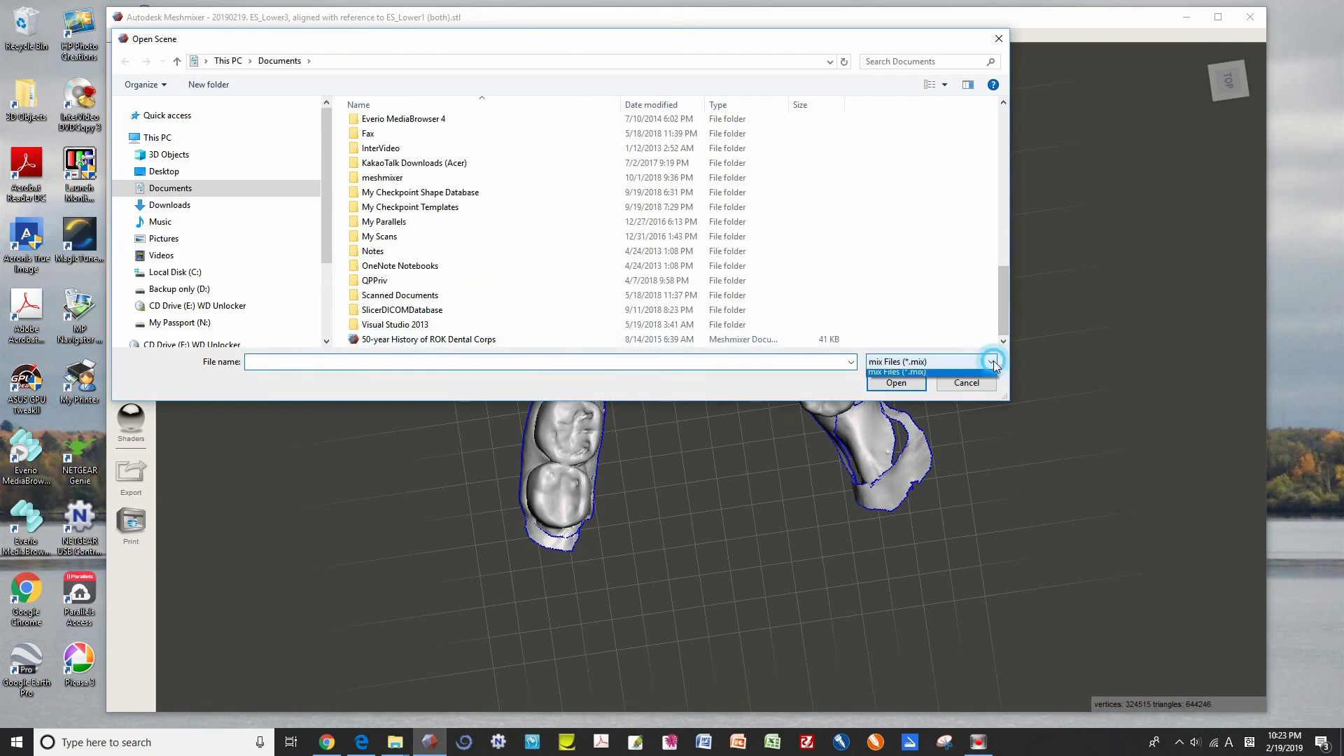
key("Escape")
key("Escape")
Import "20190219. ES_Lower3, aligned with reference to ES_Lower1" from the Documents folder, replacing the current mesh
left_click(136, 69)
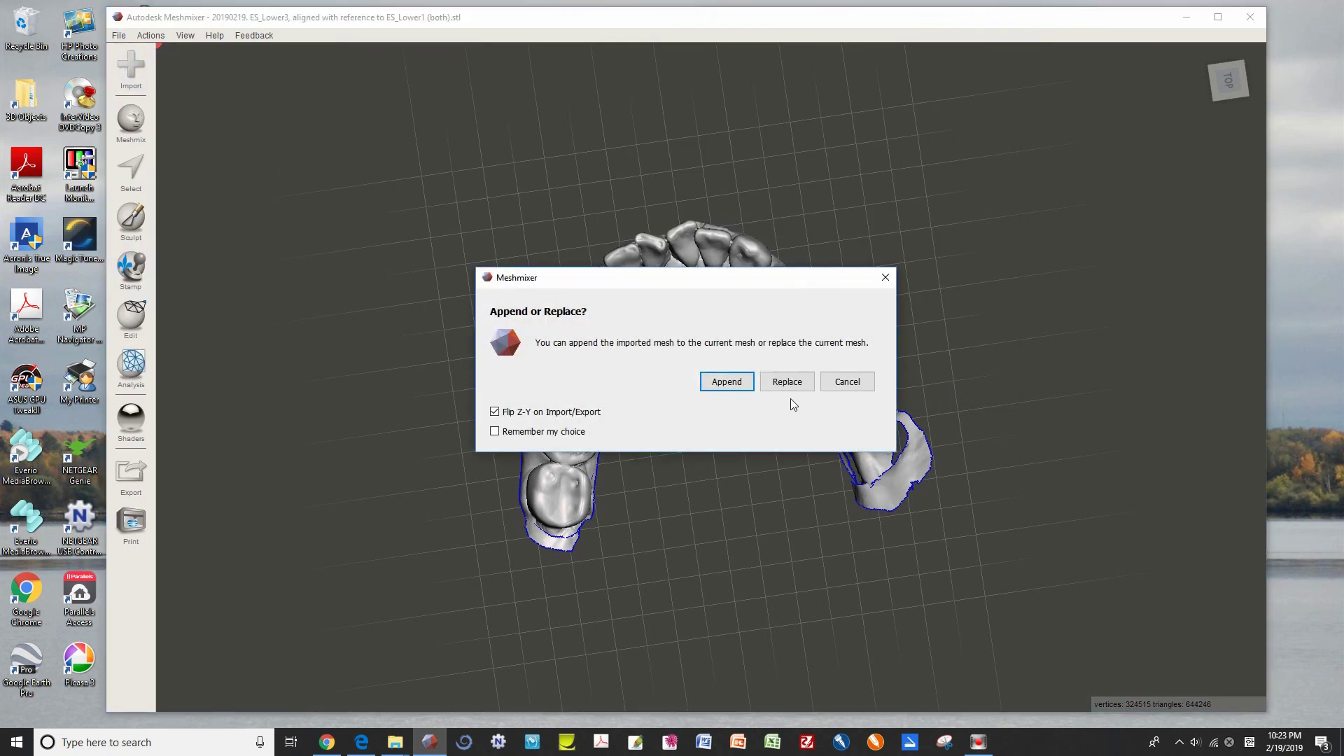
left_click(788, 383)
left_click_drag(1004, 133, 1040, 341)
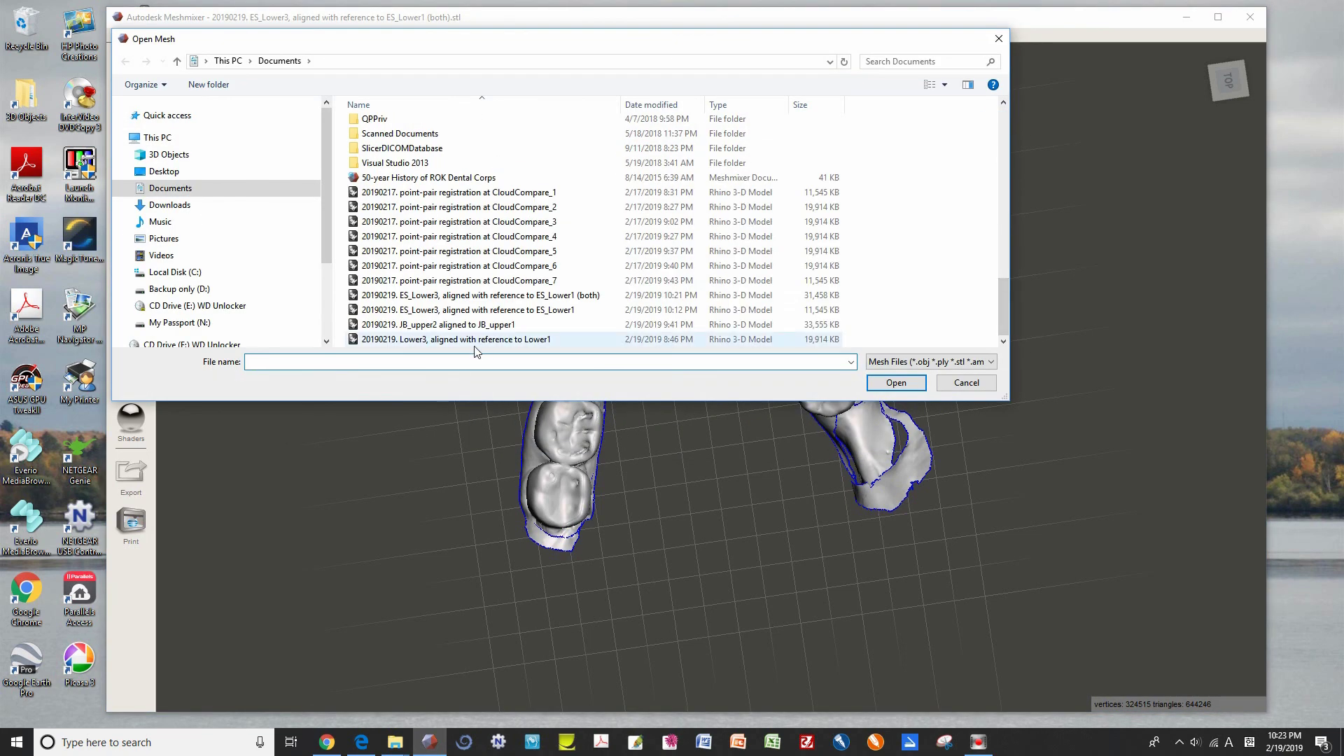
left_click(476, 309)
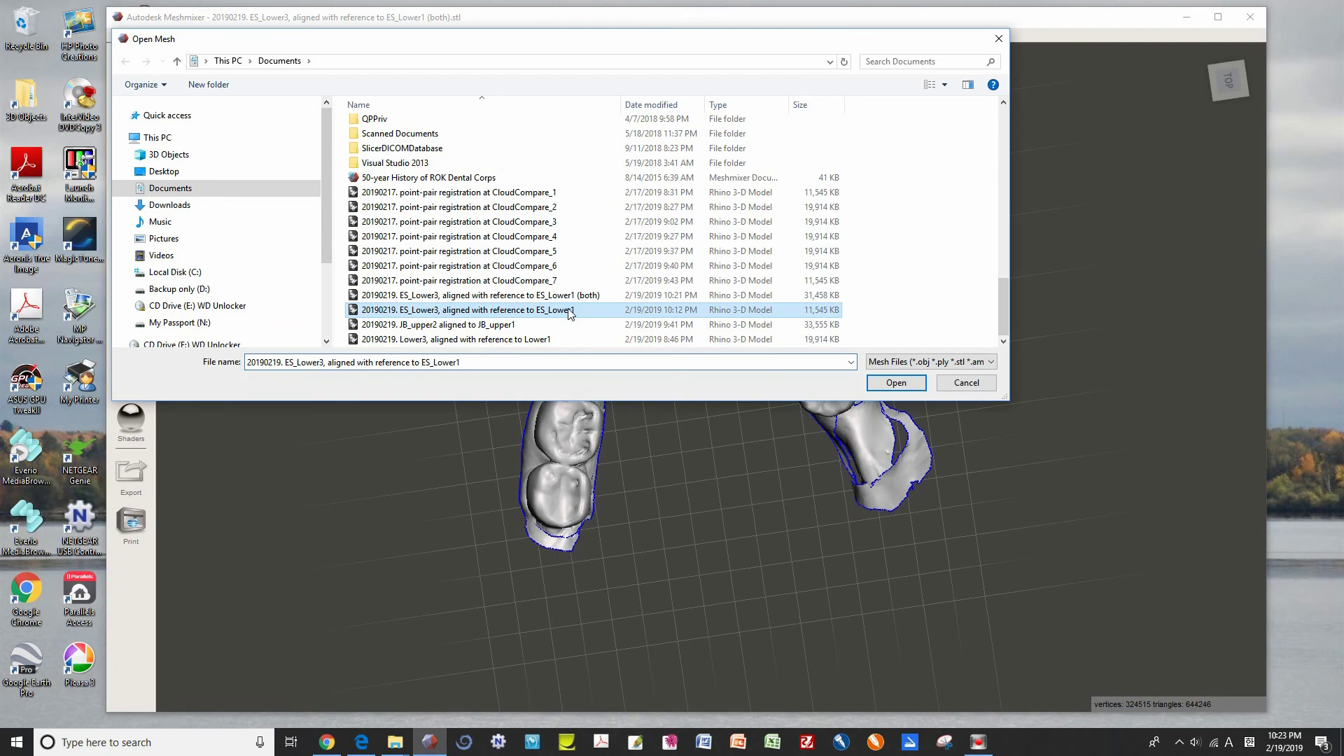
left_click(896, 382)
Append ES_lower1 from the Desktop to the scene and accept the automatic position repair
right_click_drag(986, 339, 762, 468)
key("ctrl+i")
left_click(783, 463)
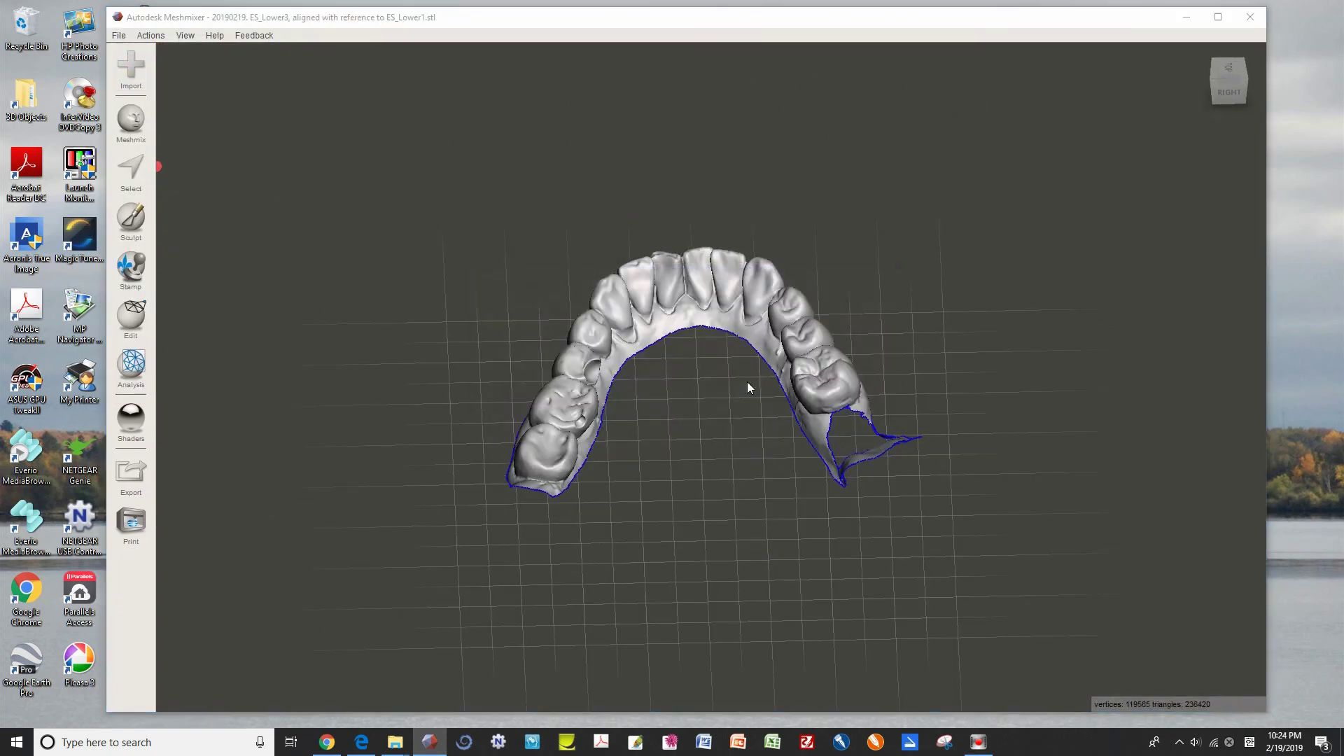
left_click(175, 172)
left_click(420, 271)
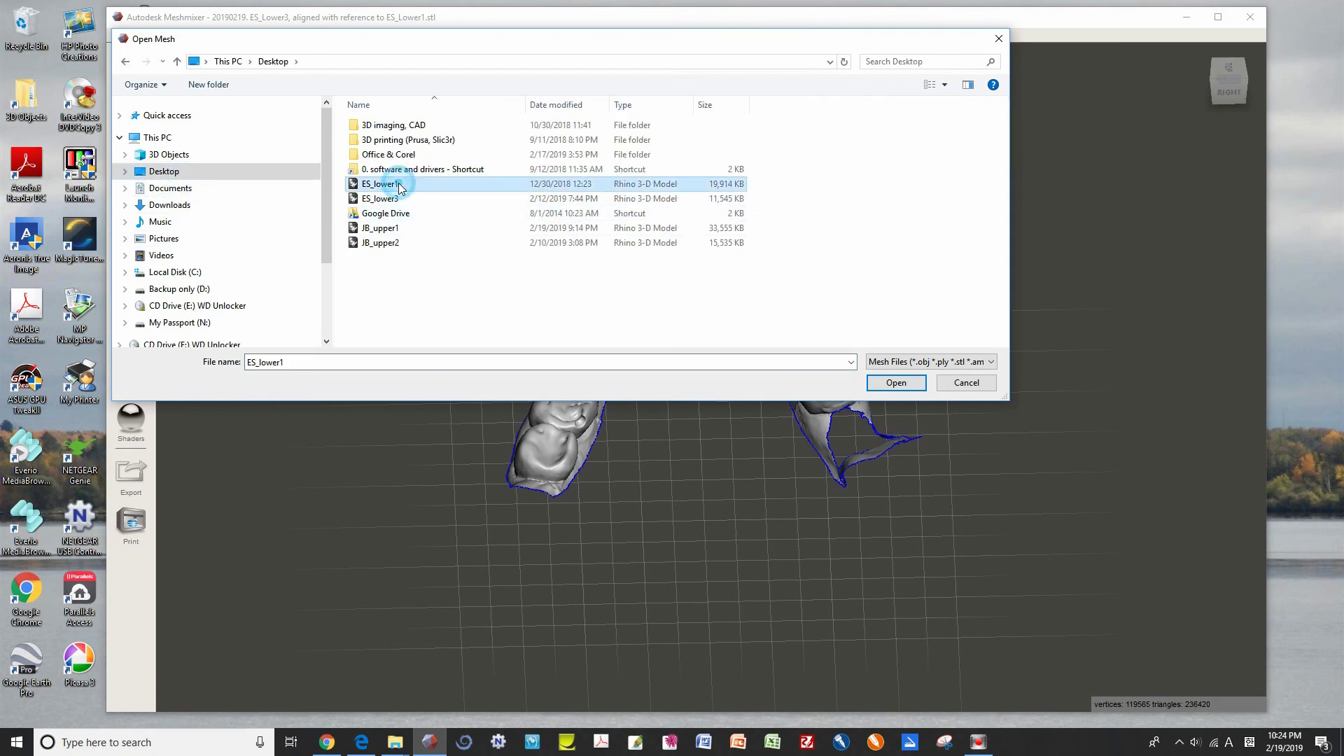
left_click(896, 382)
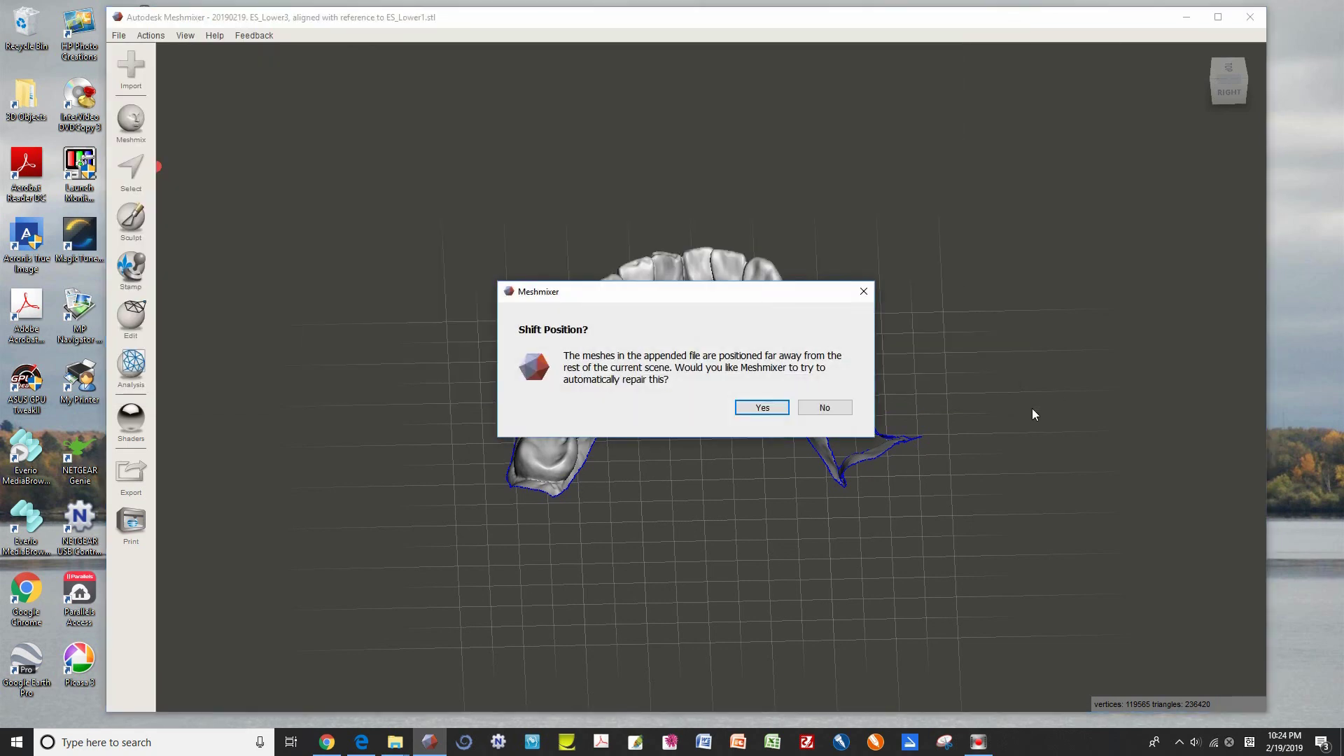
key("Return")
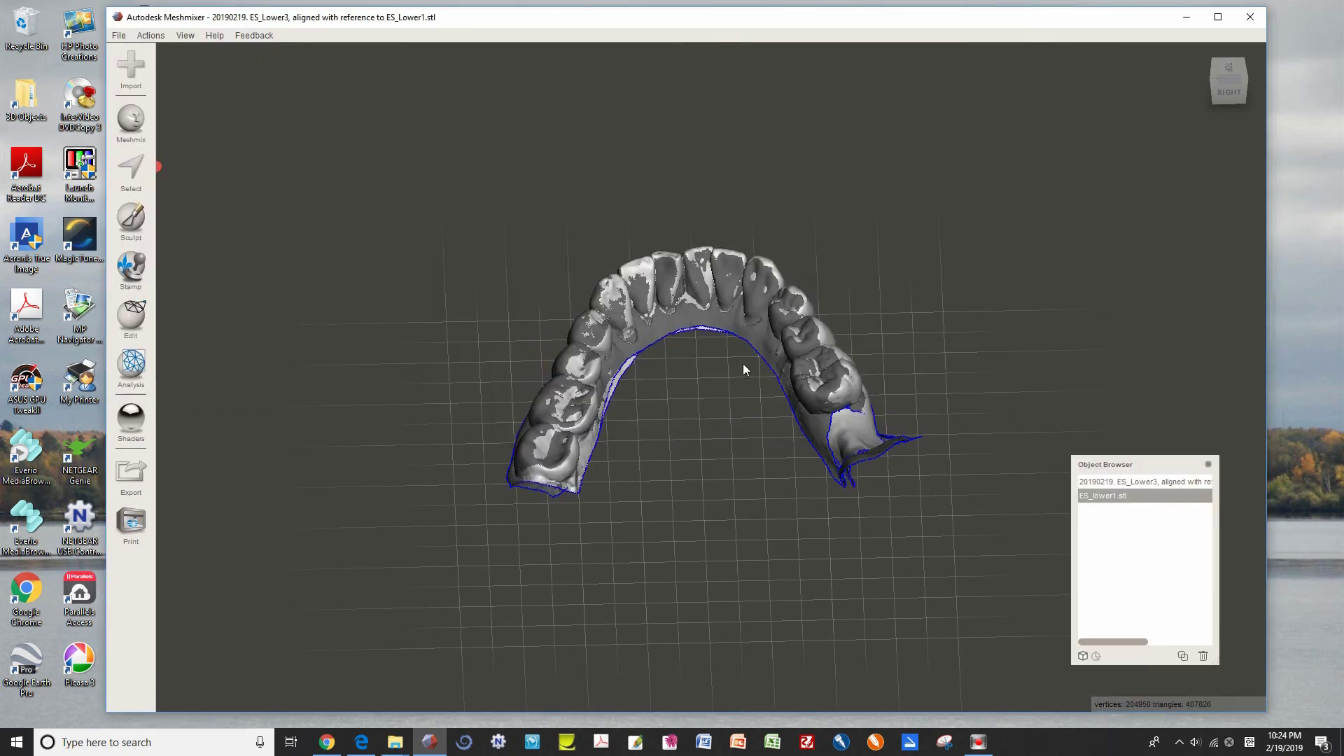
right_click_drag(743, 369, 746, 553)
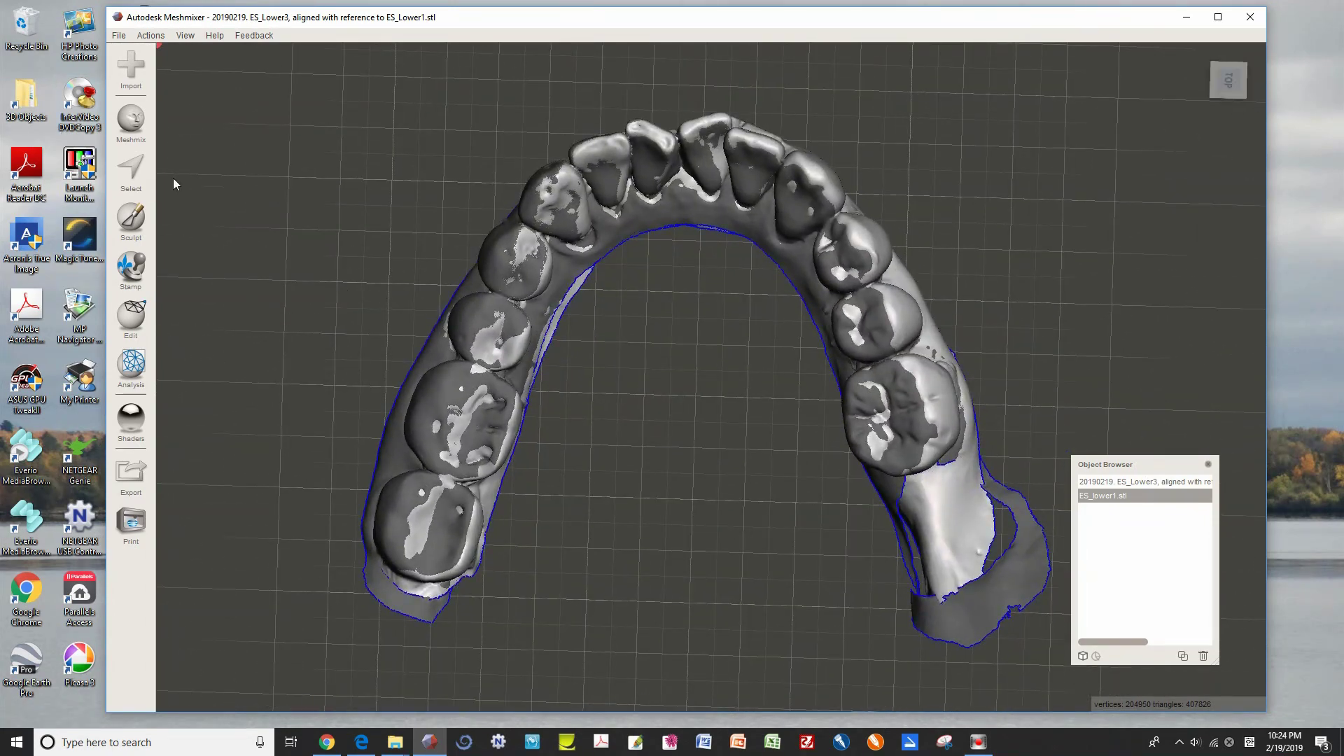
Set up saving the two-mesh scene in Meshmixer Format (*.mix) in the Documents folder
left_click(118, 38)
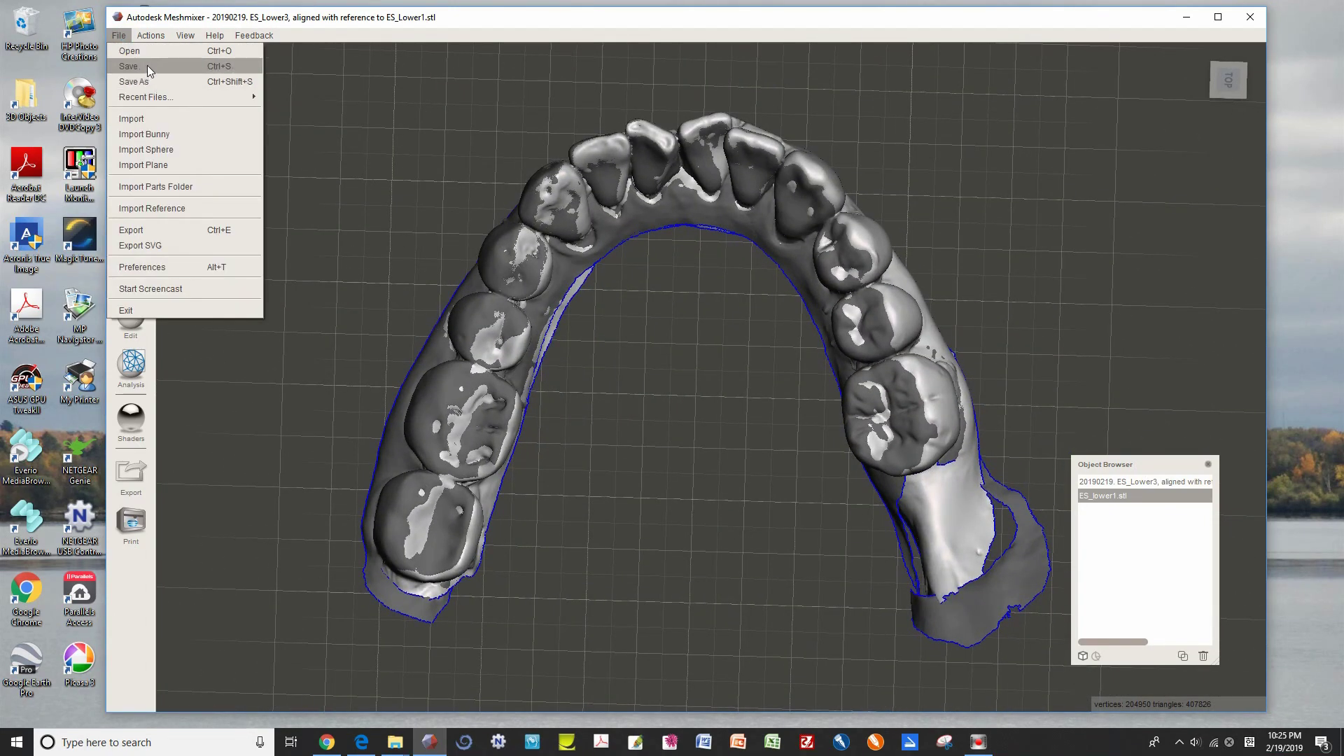
left_click(189, 203)
left_click(170, 187)
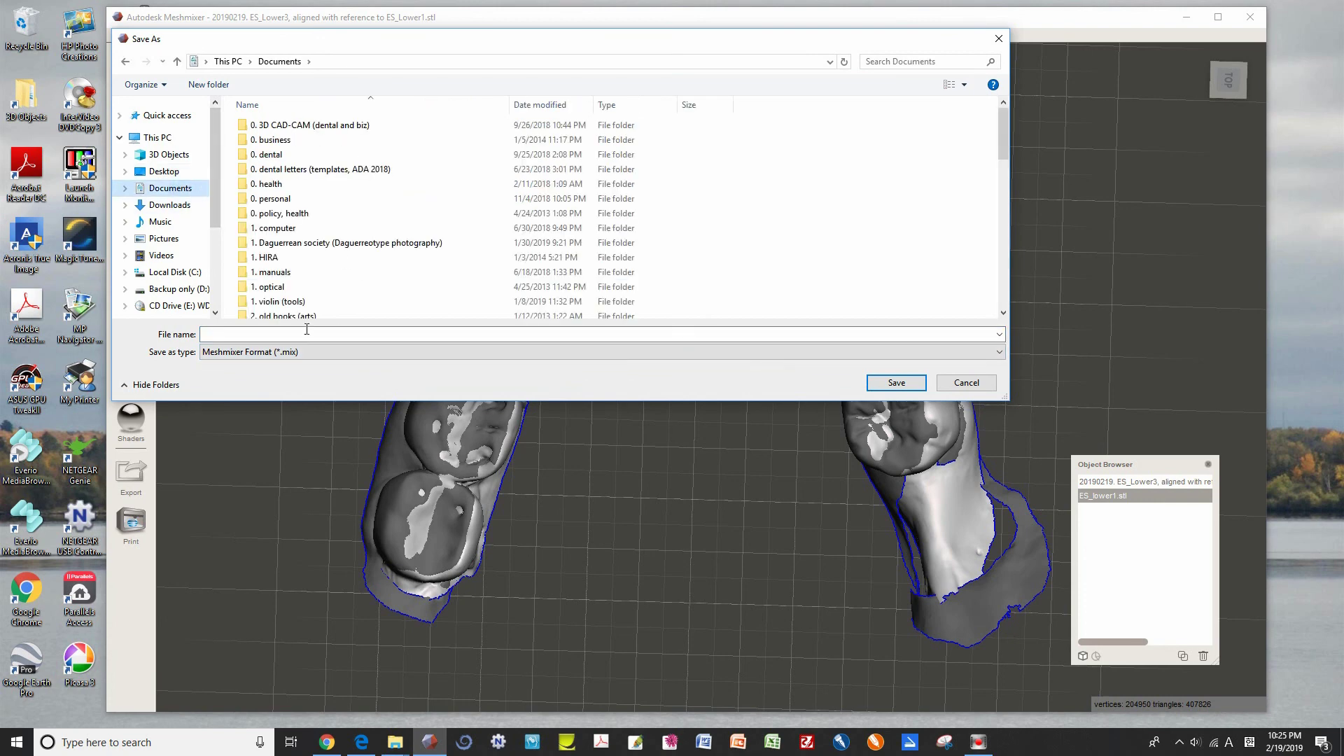
scroll(879, 125, "down", 8)
scroll(862, 173, "up", 8)
Name the scene "20190219. ES_Lower3, aligned with reference to ES_Lower1 (both)" and save it
type("2")
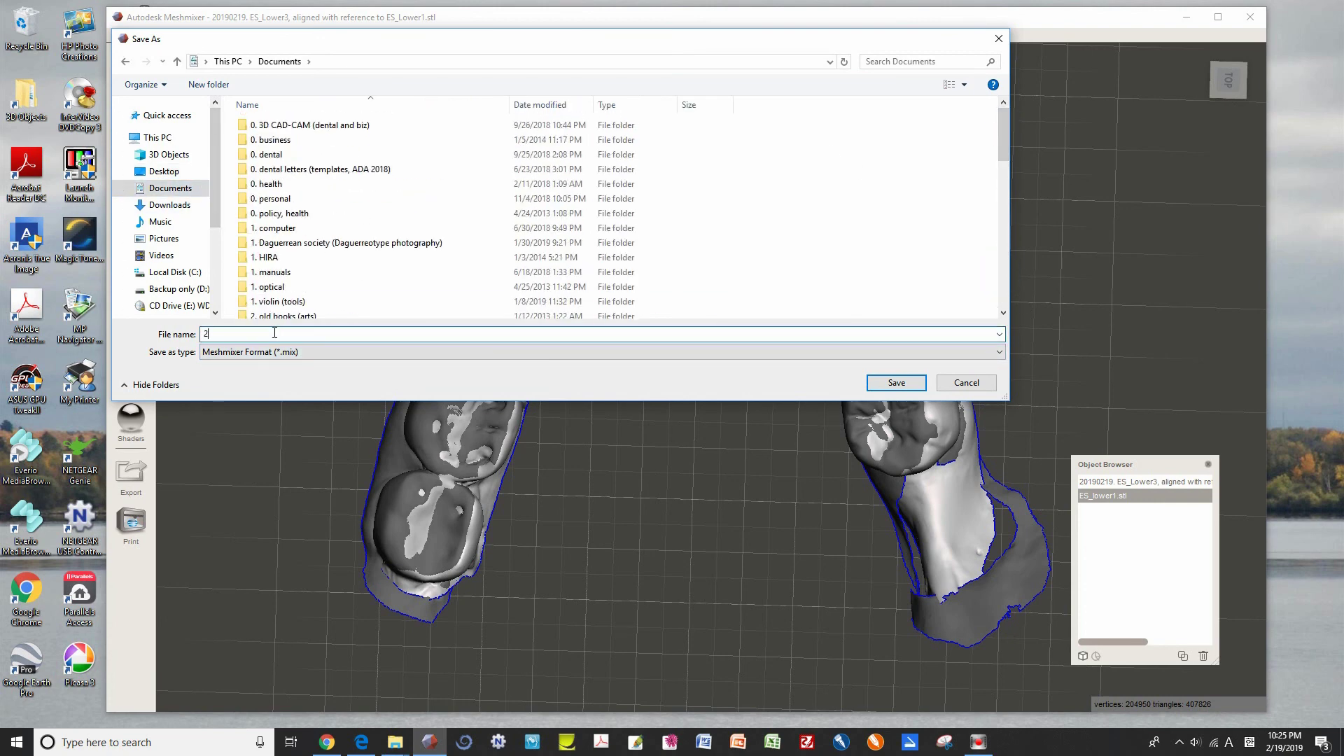
type("0190219.")
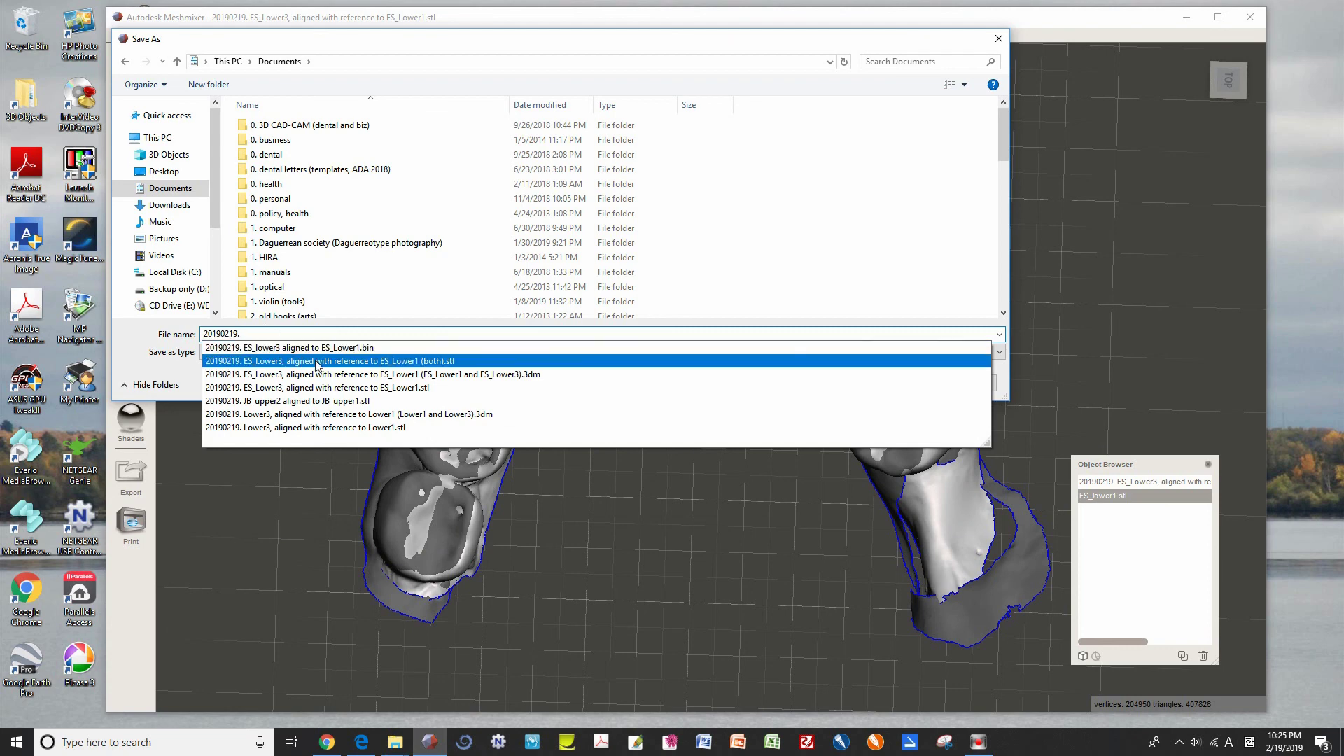
left_click(385, 361)
left_click(456, 334)
key("BackSpace")
key("BackSpace")
key("BackSpace")
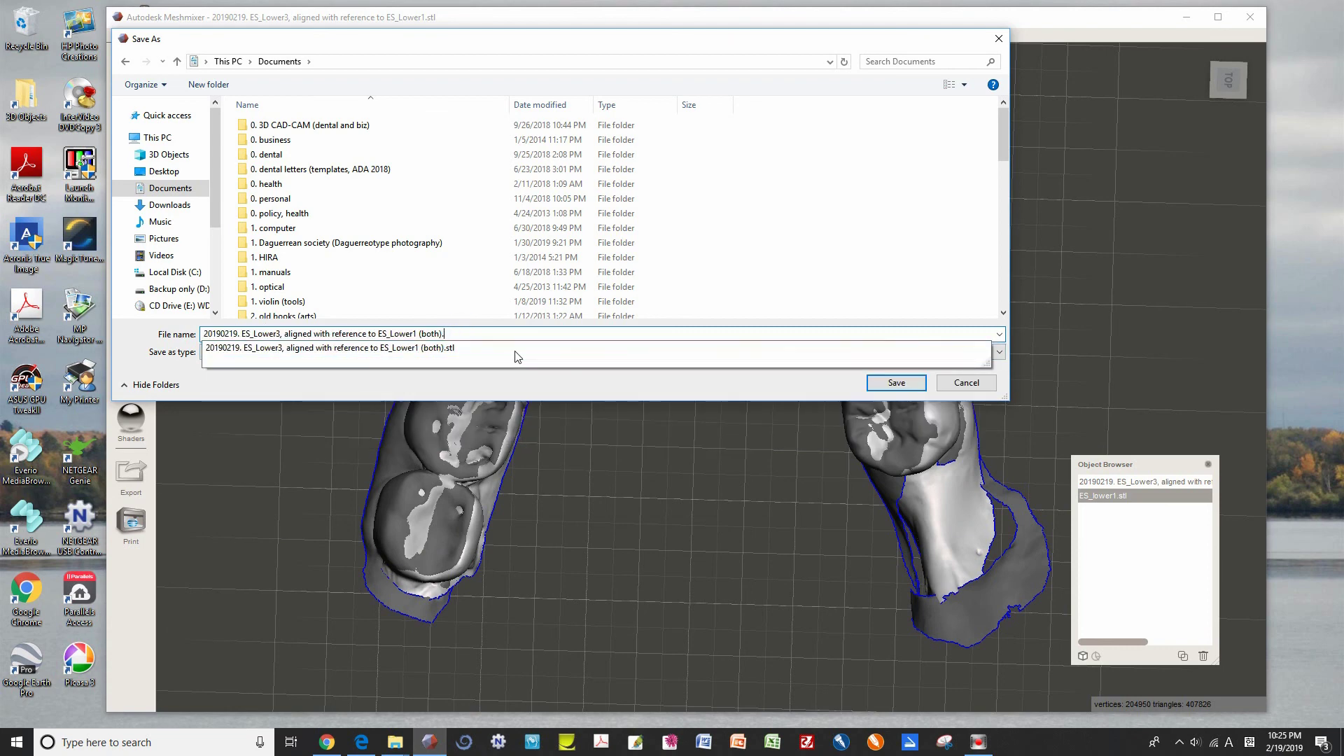
left_click(896, 383)
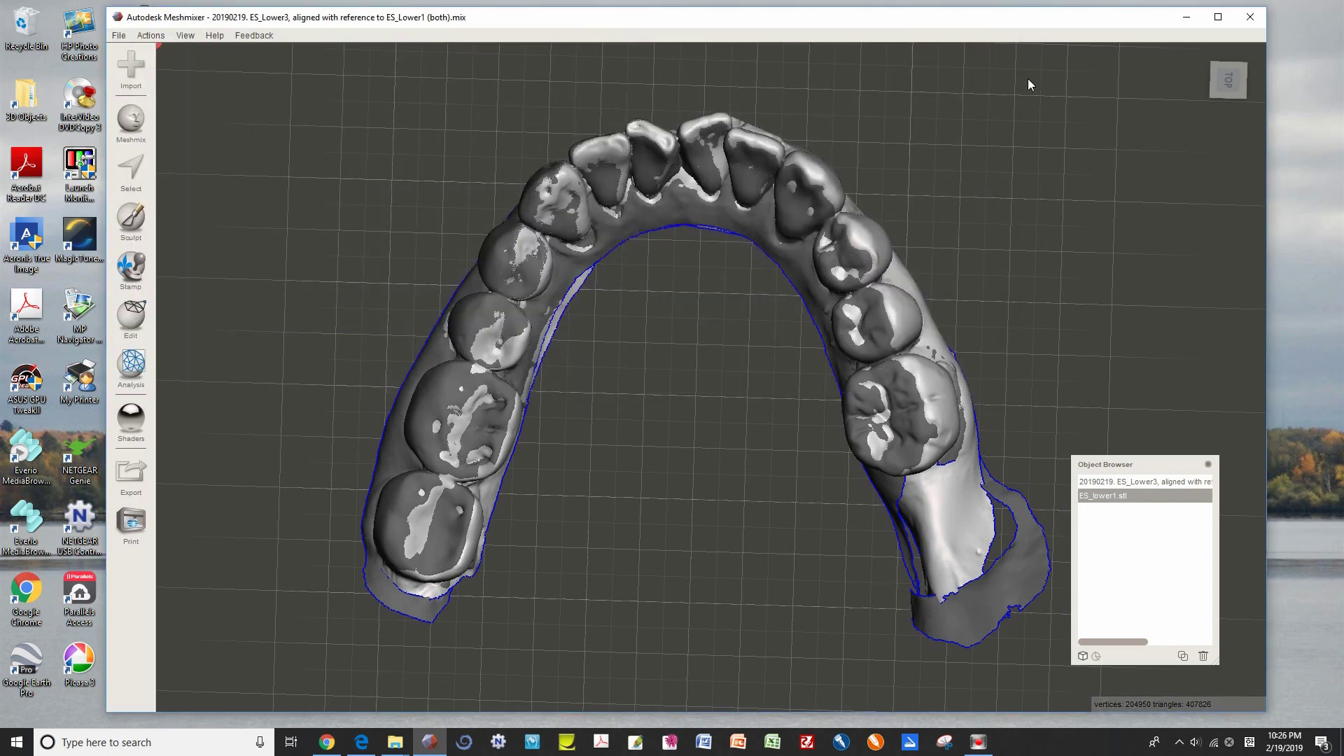
Alternate the selection between the aligned ES_Lower3 mesh and the ES_lower1 mesh to compare the two scans
left_click(1130, 482)
left_click(1129, 495)
left_click(1129, 482)
left_click(1128, 495)
left_click(1128, 483)
left_click(1129, 495)
left_click(1129, 483)
left_click(1128, 495)
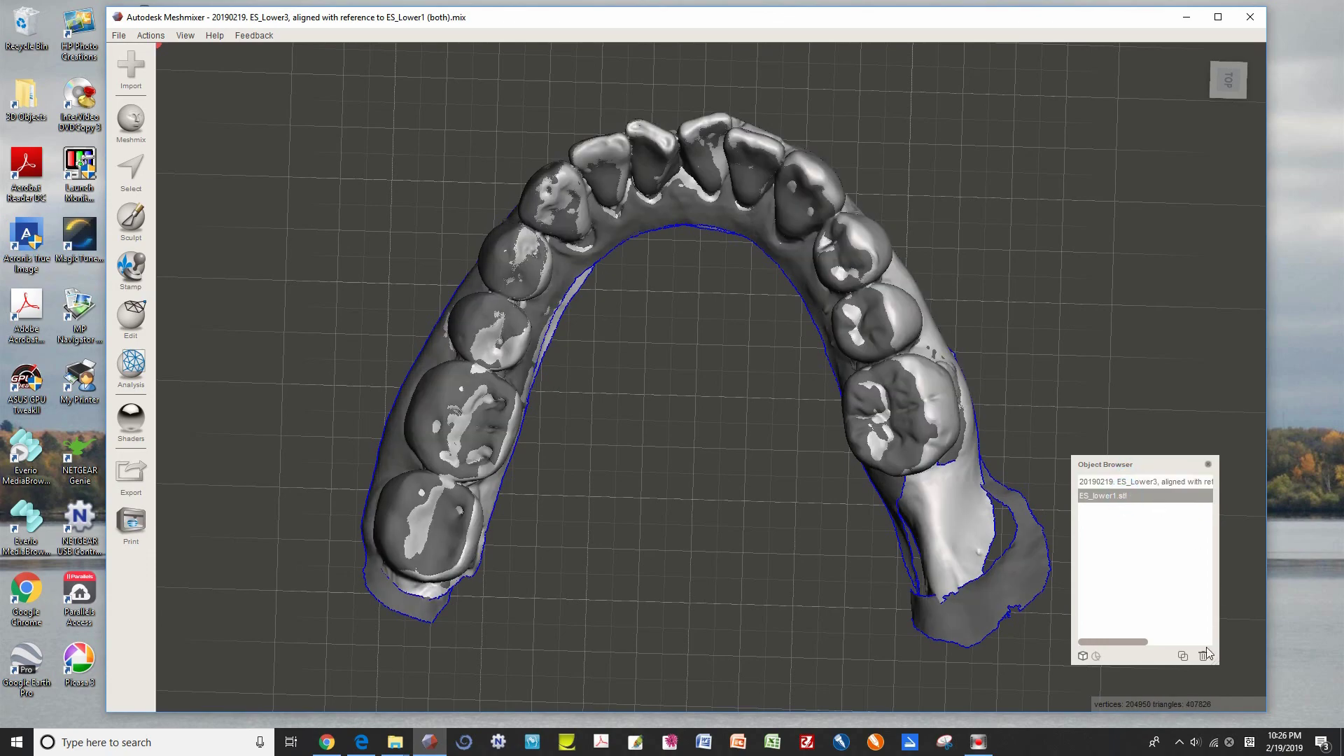